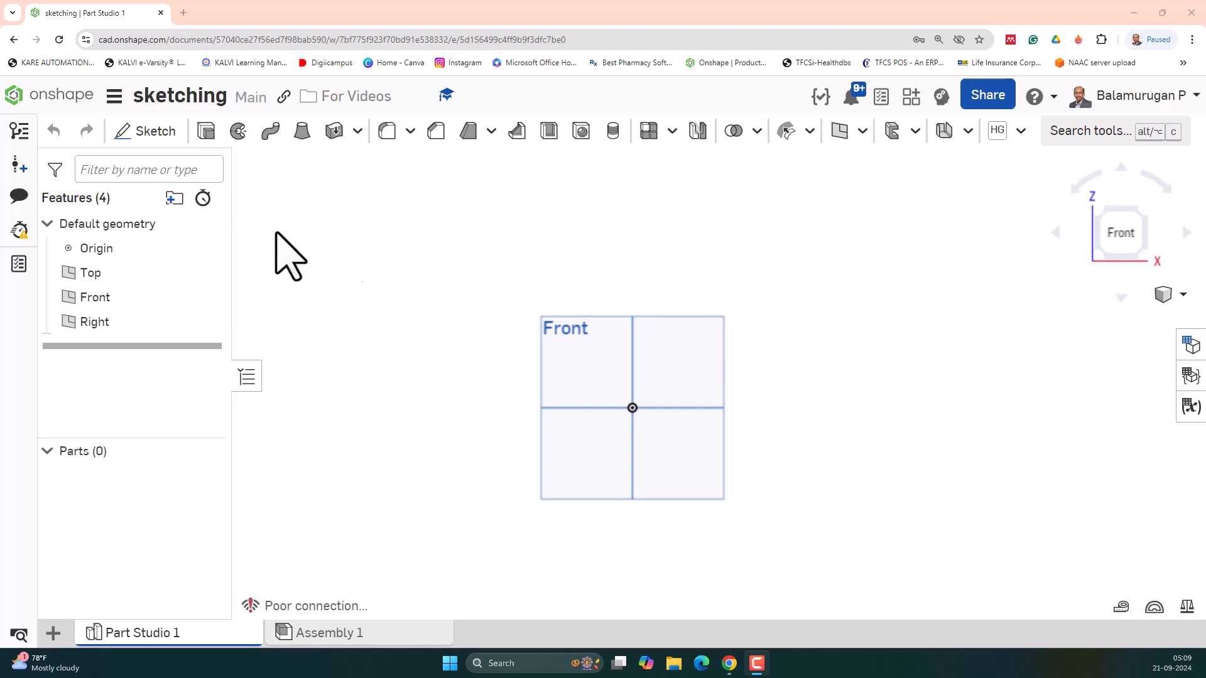
Start a new sketch on the Front plane and view it normal to the sketch plane.
click(161, 131)
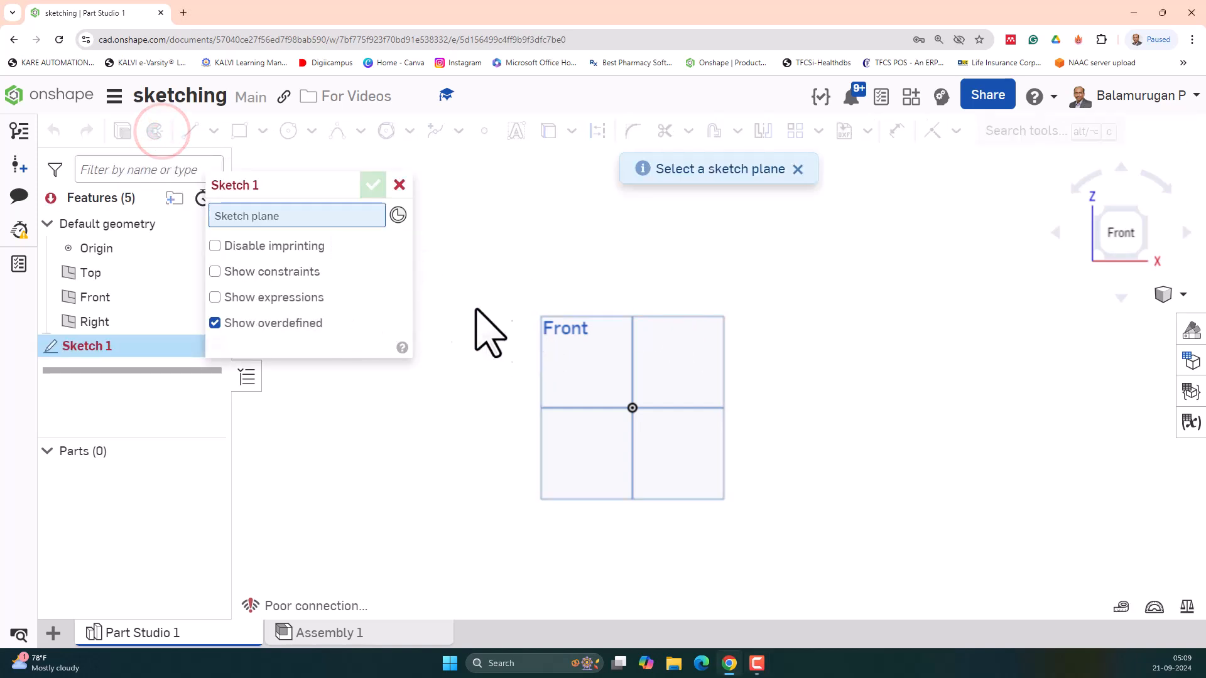
right_drag(789, 442, 800, 409)
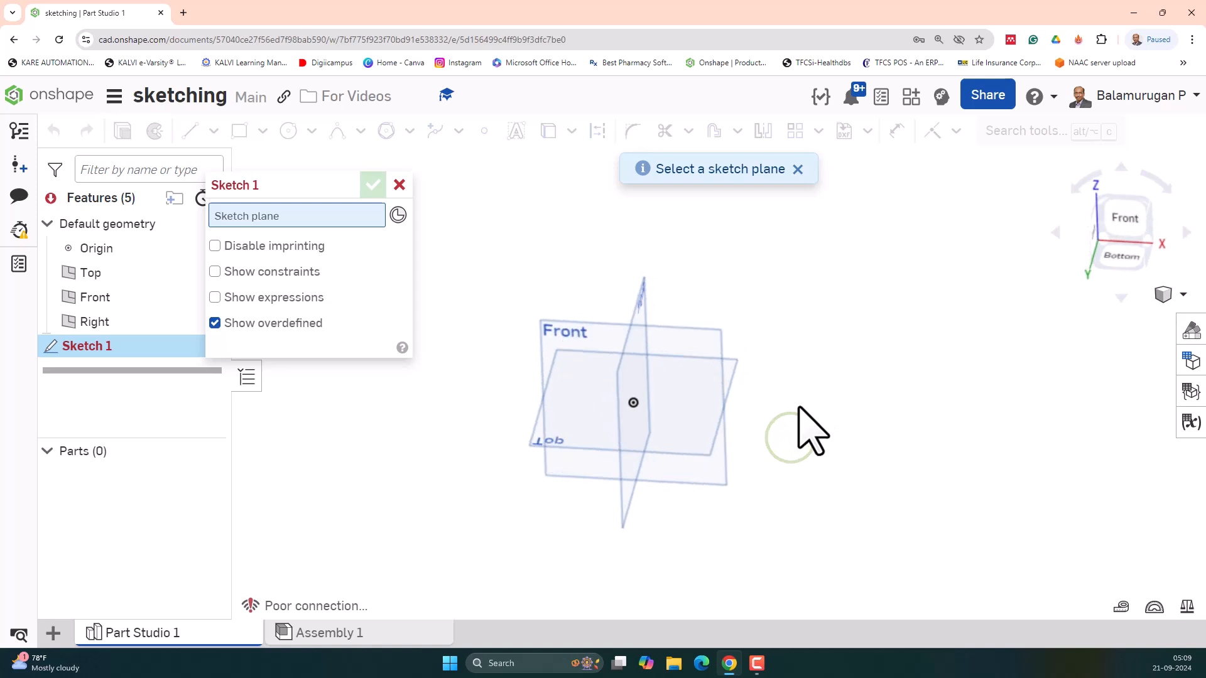
click(569, 329)
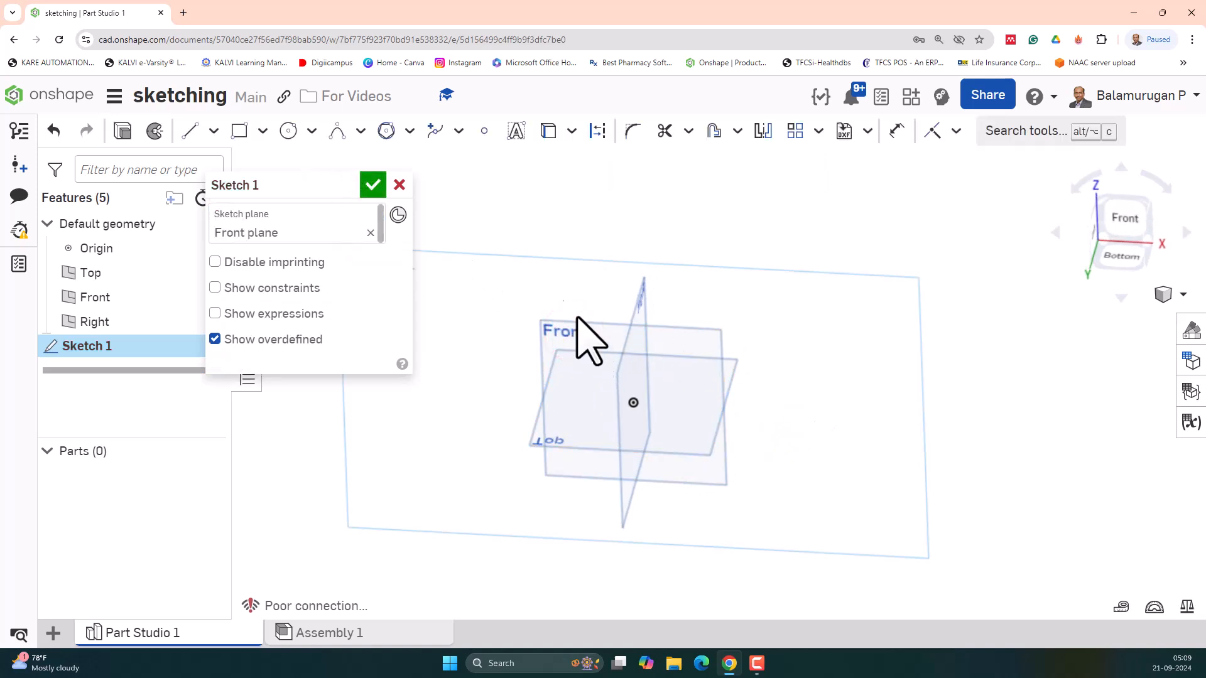
right_click(537, 262)
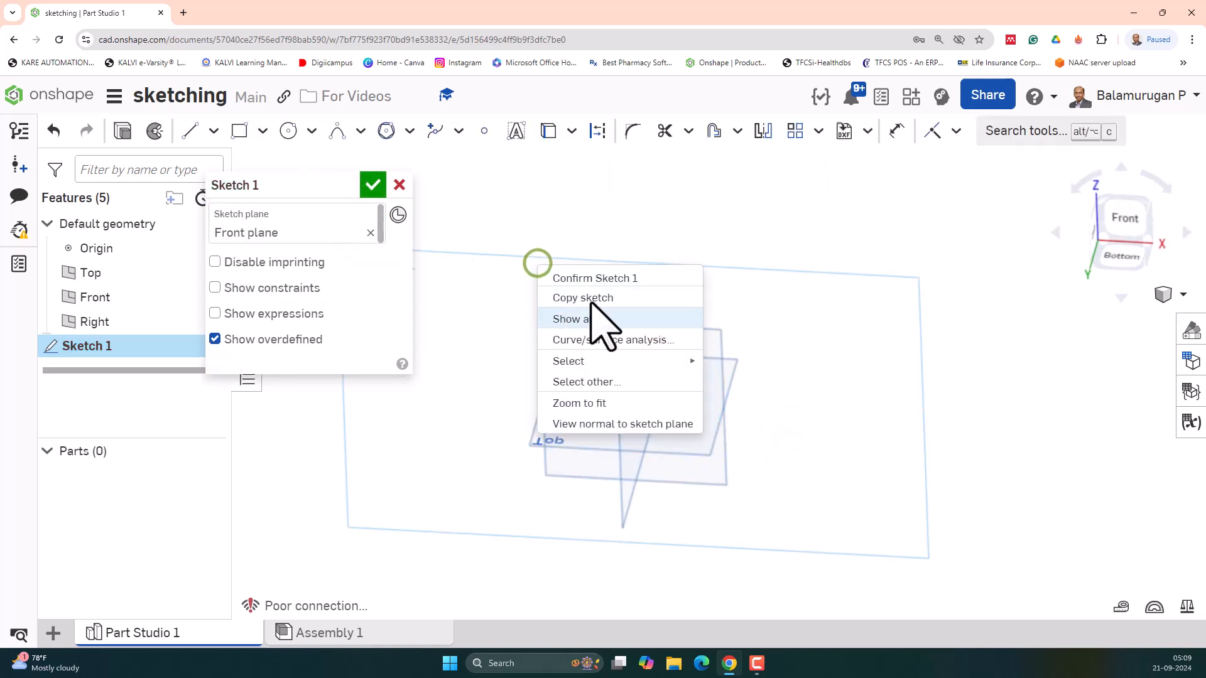
click(608, 424)
Sketch a corner rectangle from the origin, about 90 mm wide and 60 mm high, extending right and downward.
click(239, 131)
click(718, 383)
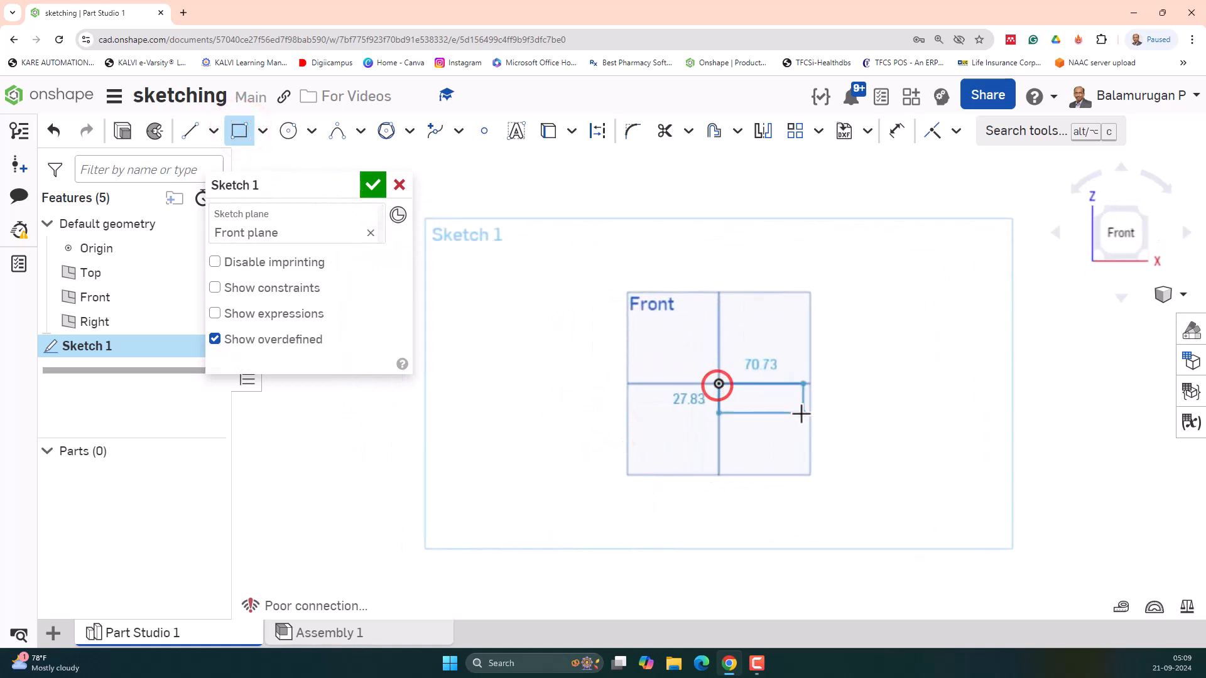
click(829, 456)
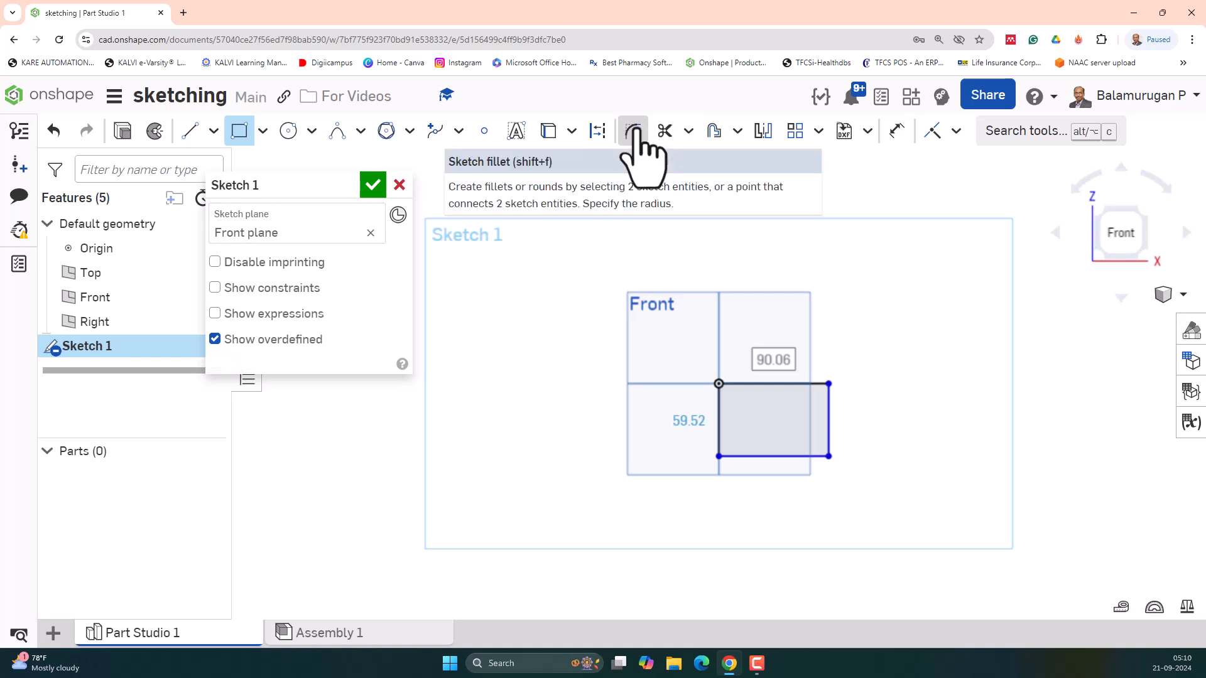
Apply a sketch fillet with a 10 mm radius to the rectangle's lower-right corner.
click(633, 132)
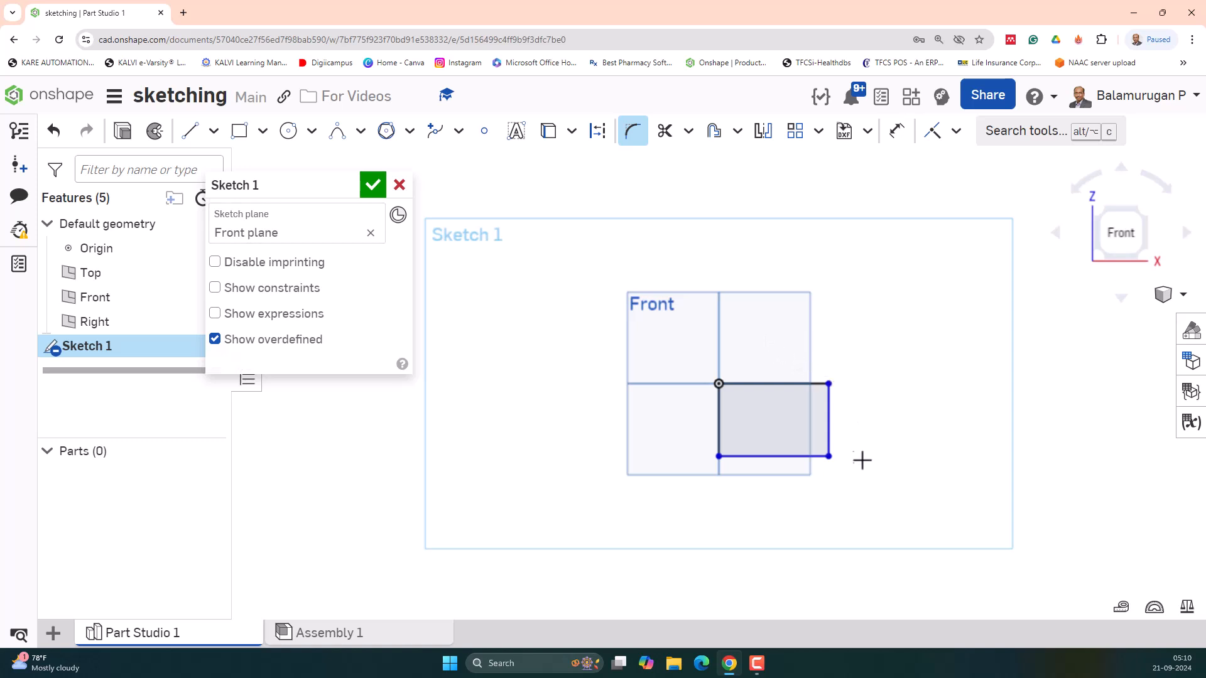
scroll(848, 483, up, 2)
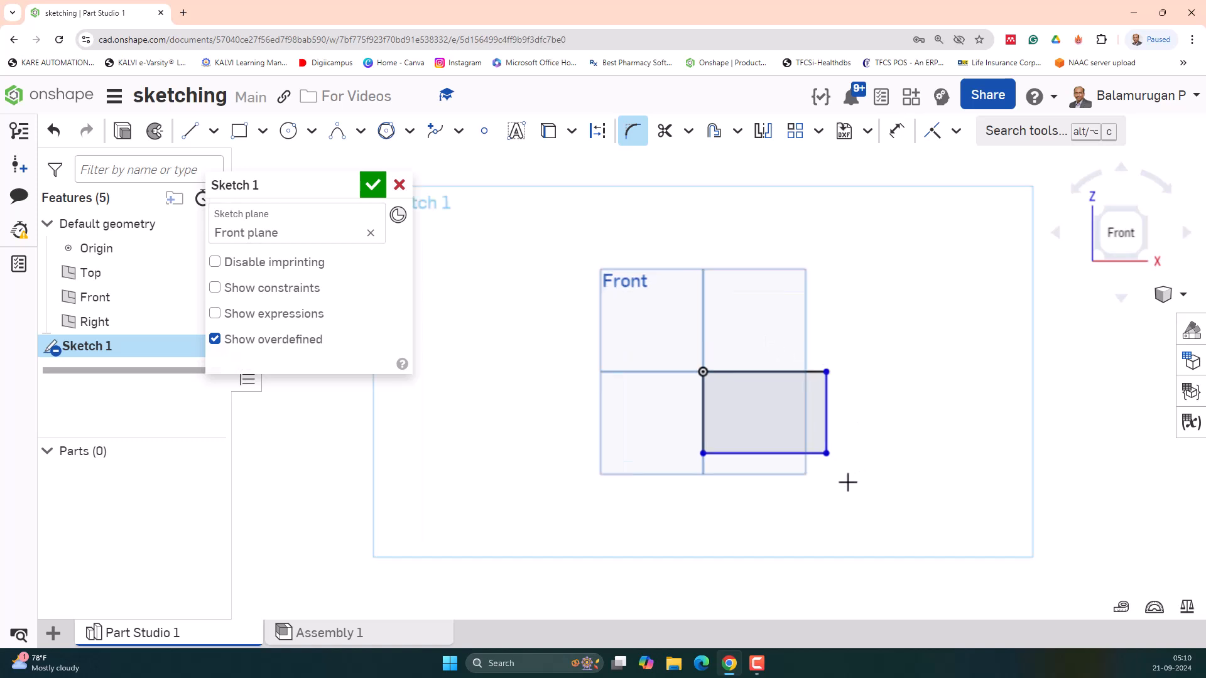
click(624, 135)
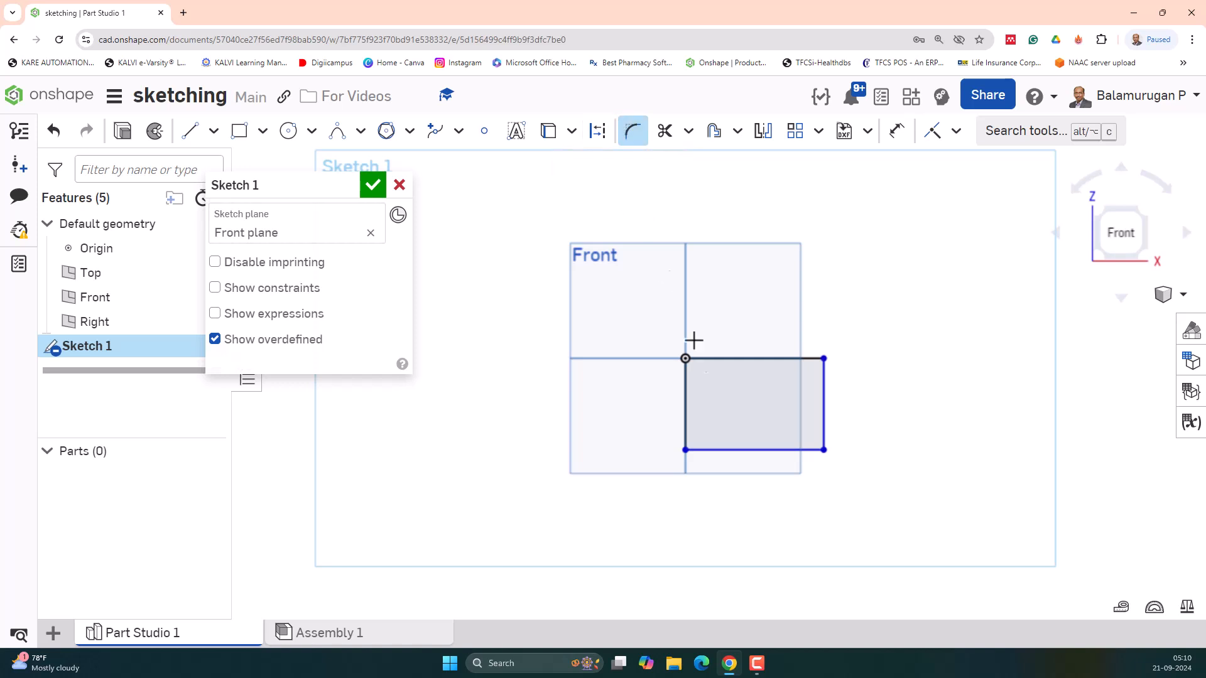
click(825, 450)
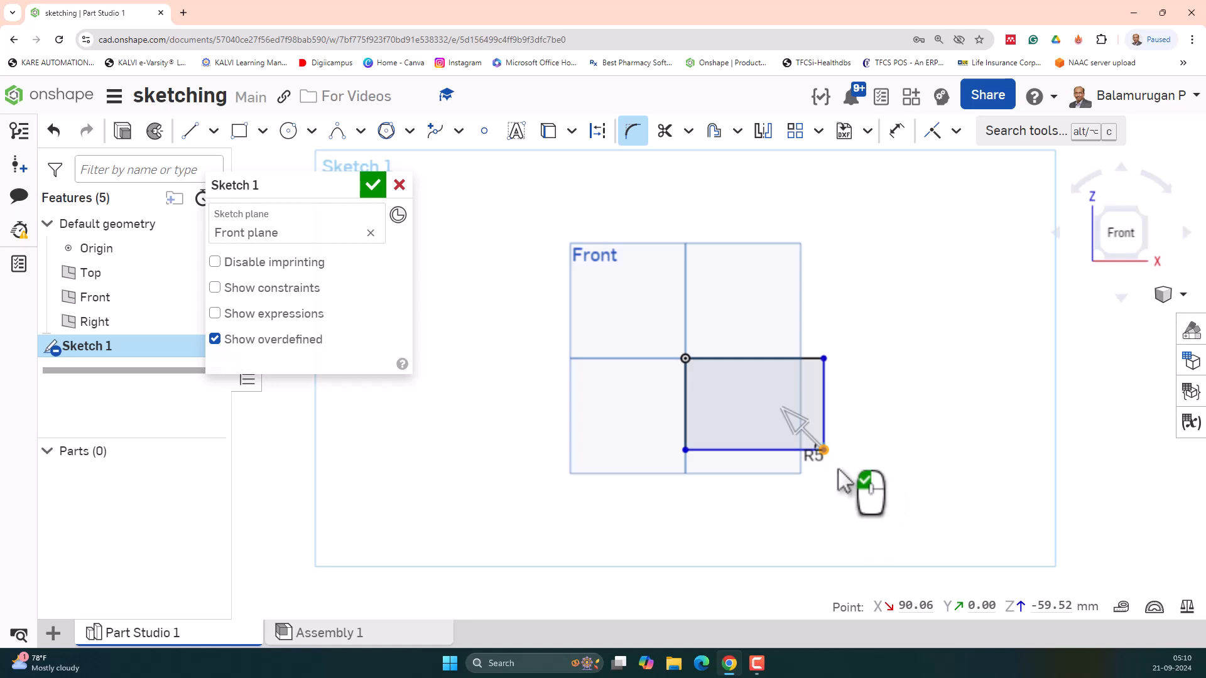
scroll(839, 470, up, 1)
scroll(839, 470, up, 2)
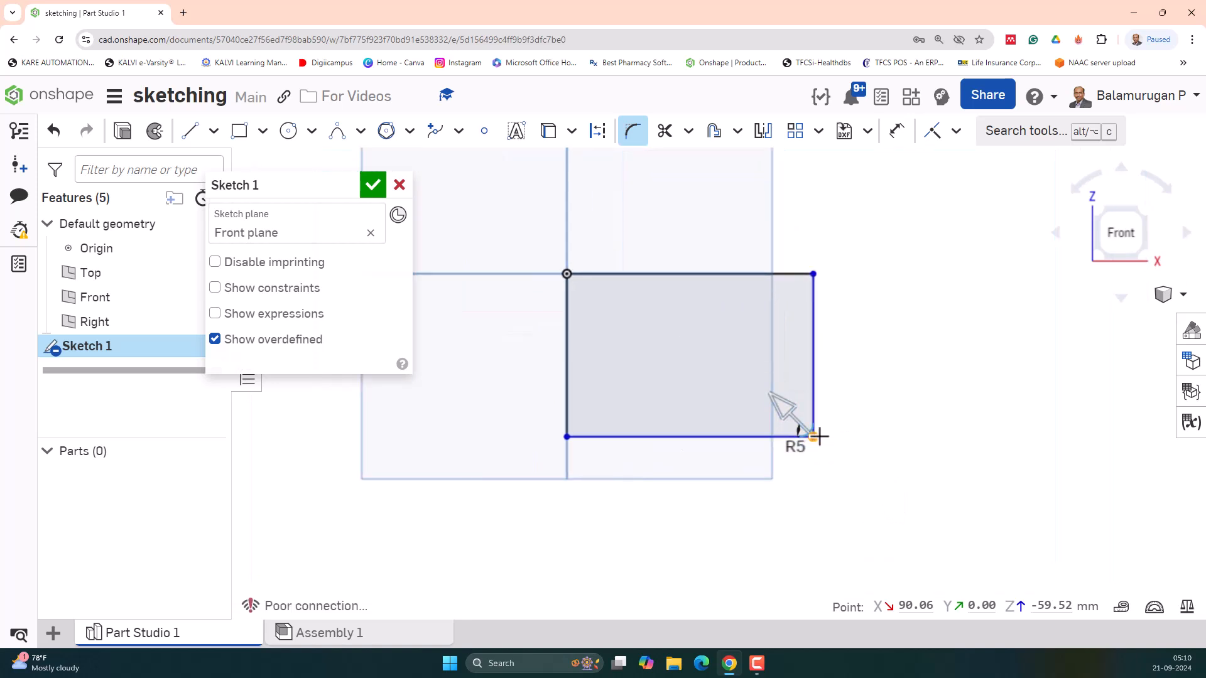
drag(782, 408, 775, 345)
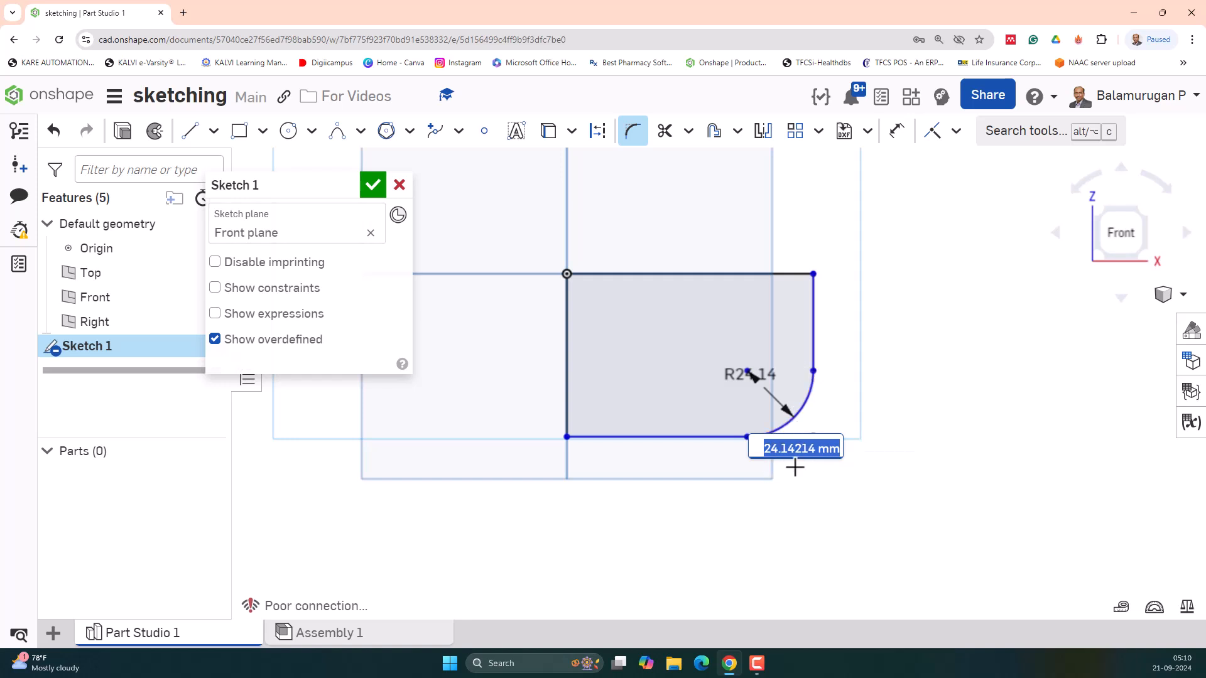
text(10)
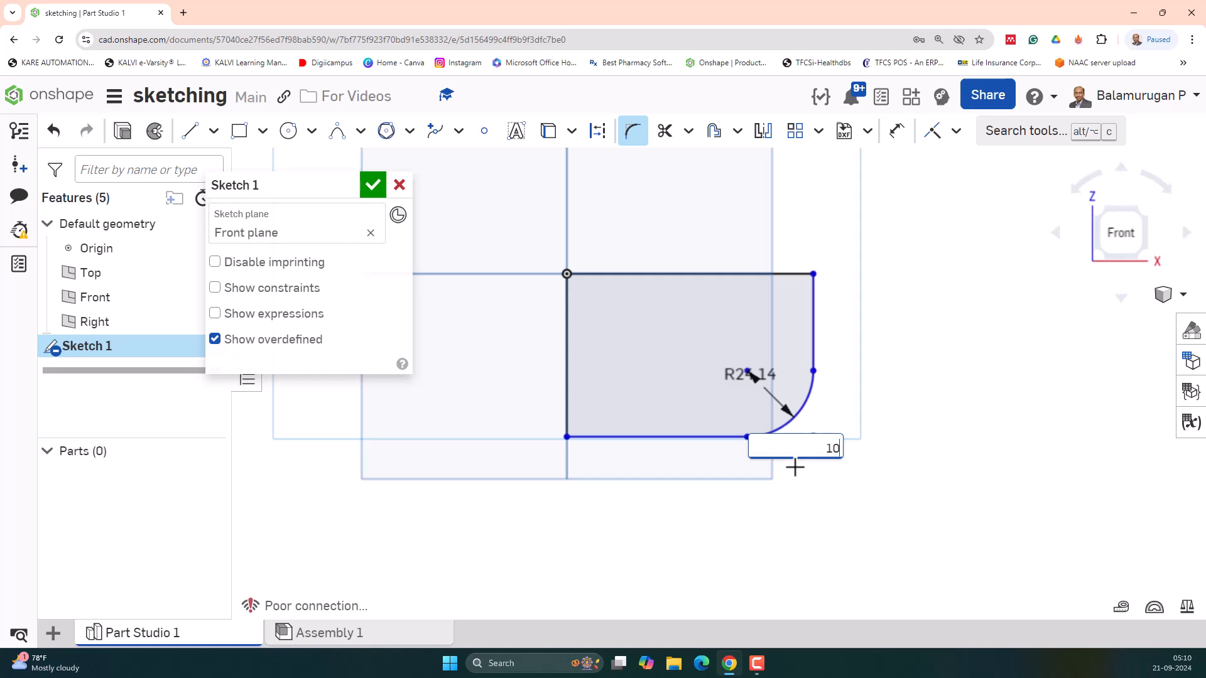
key(Return)
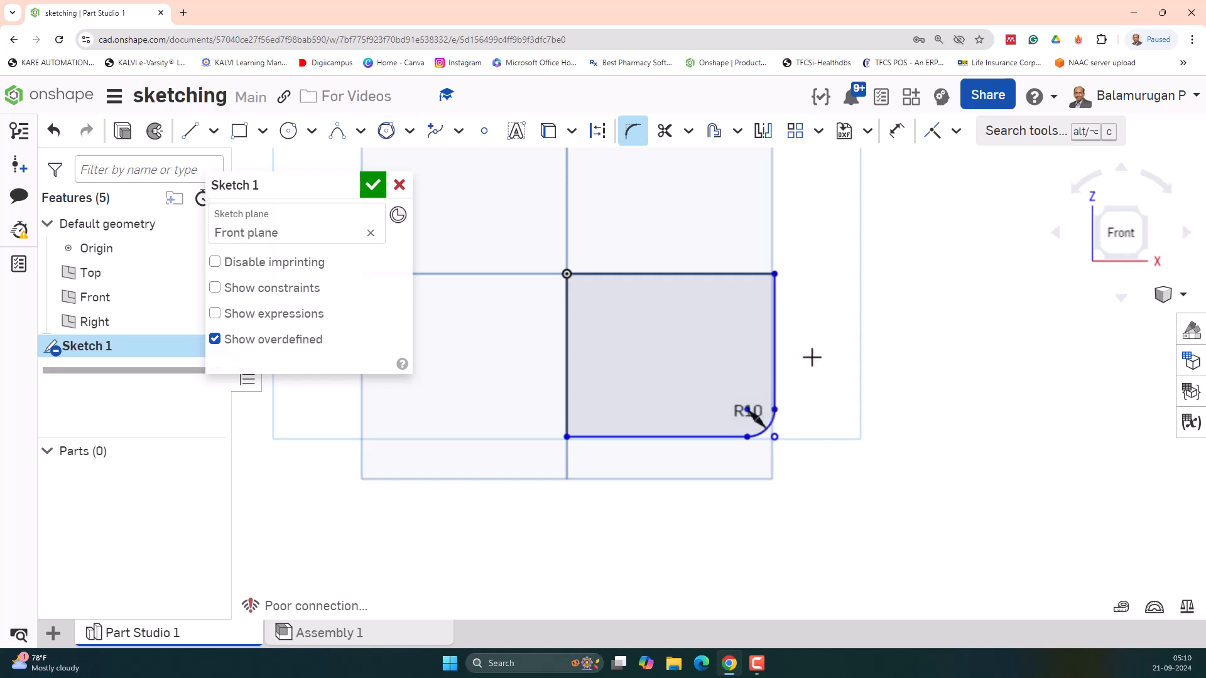
Add 10 mm sketch fillets to the rectangle's upper-right and lower-left corners.
click(774, 273)
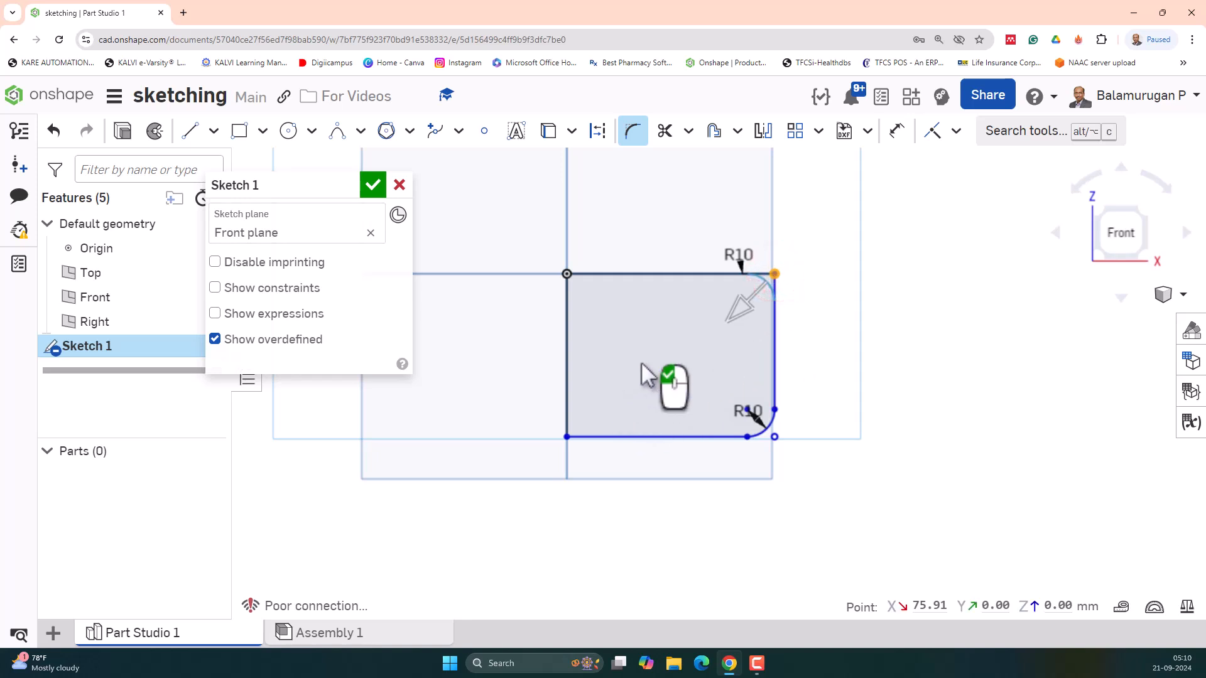
click(563, 437)
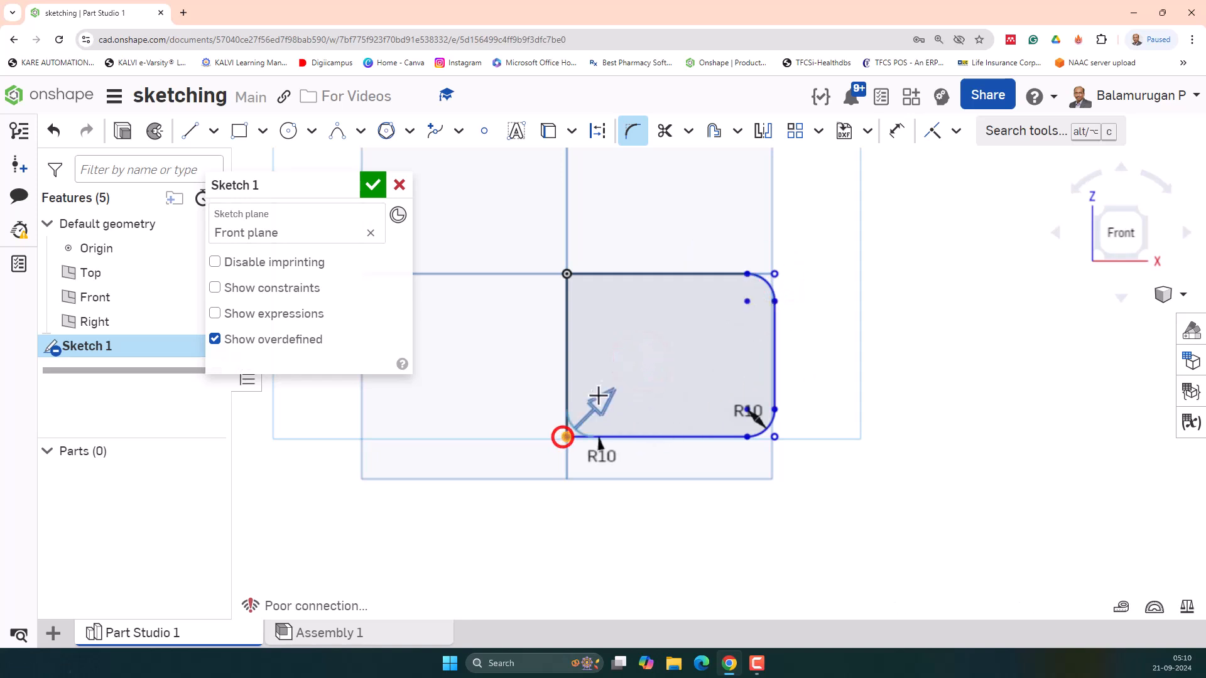
click(621, 369)
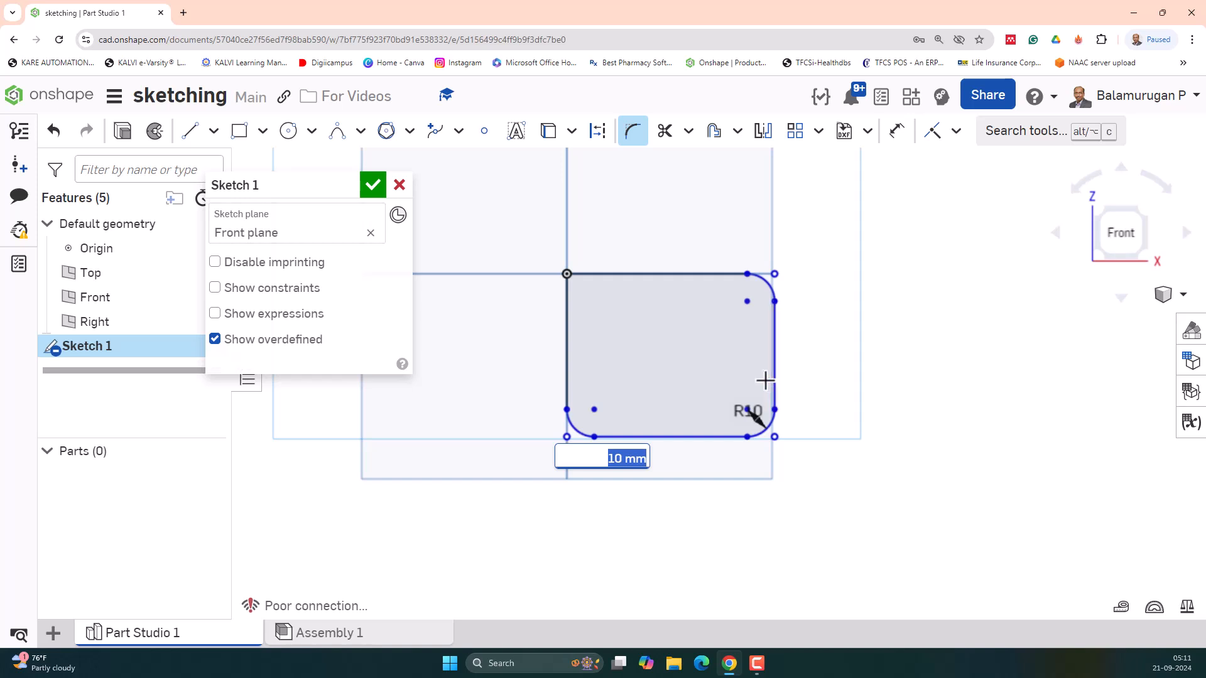
Sketch two connected open lines right of the rectangle: a horizontal one, and one about 52 mm long sloping down to the left.
click(188, 131)
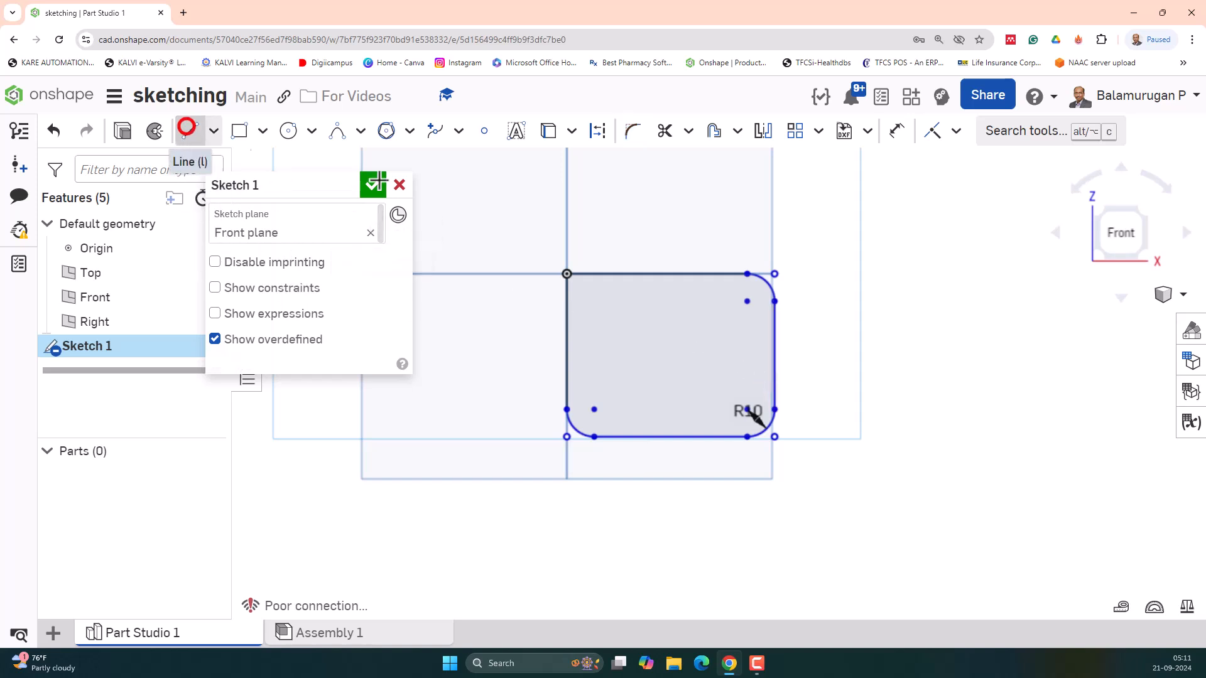
click(859, 249)
click(973, 248)
click(921, 380)
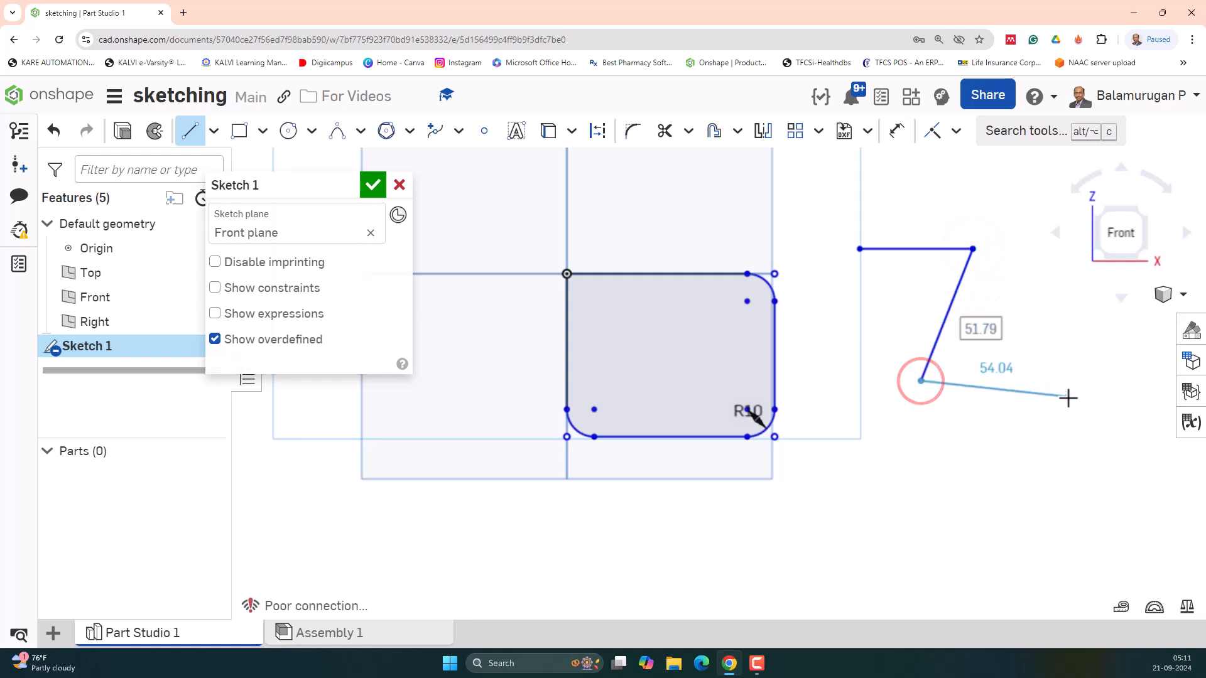
key(Escape)
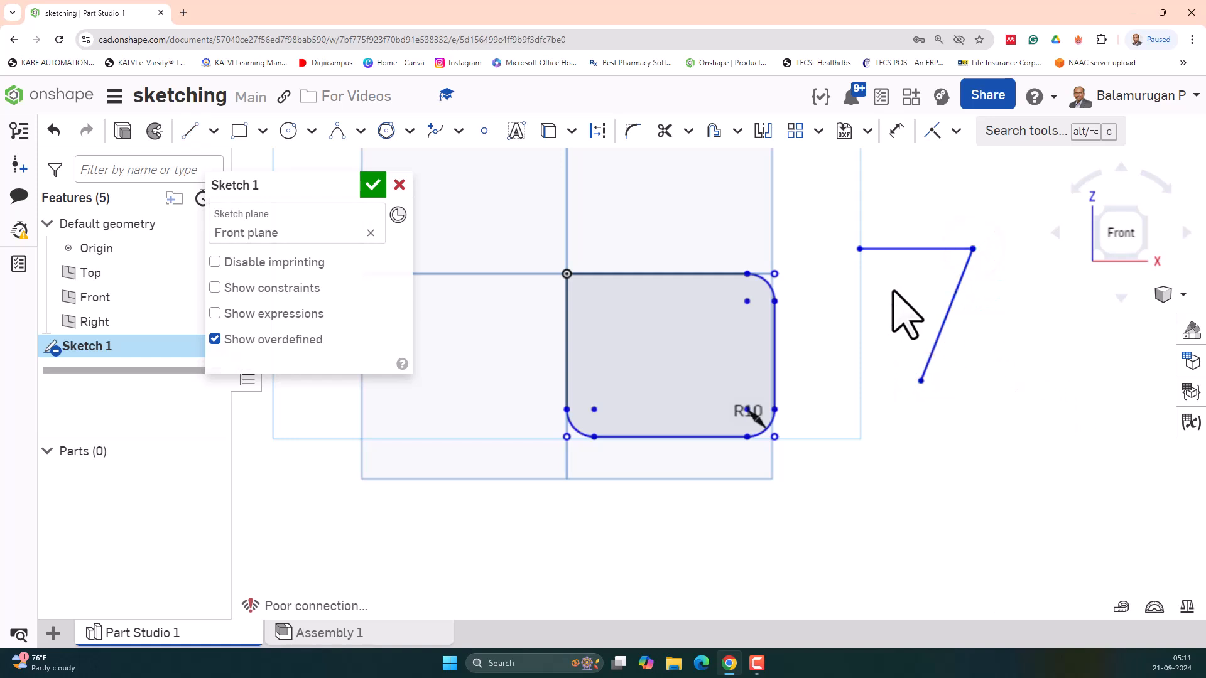
Round the corner between the two open lines with a 10 mm sketch fillet.
click(633, 131)
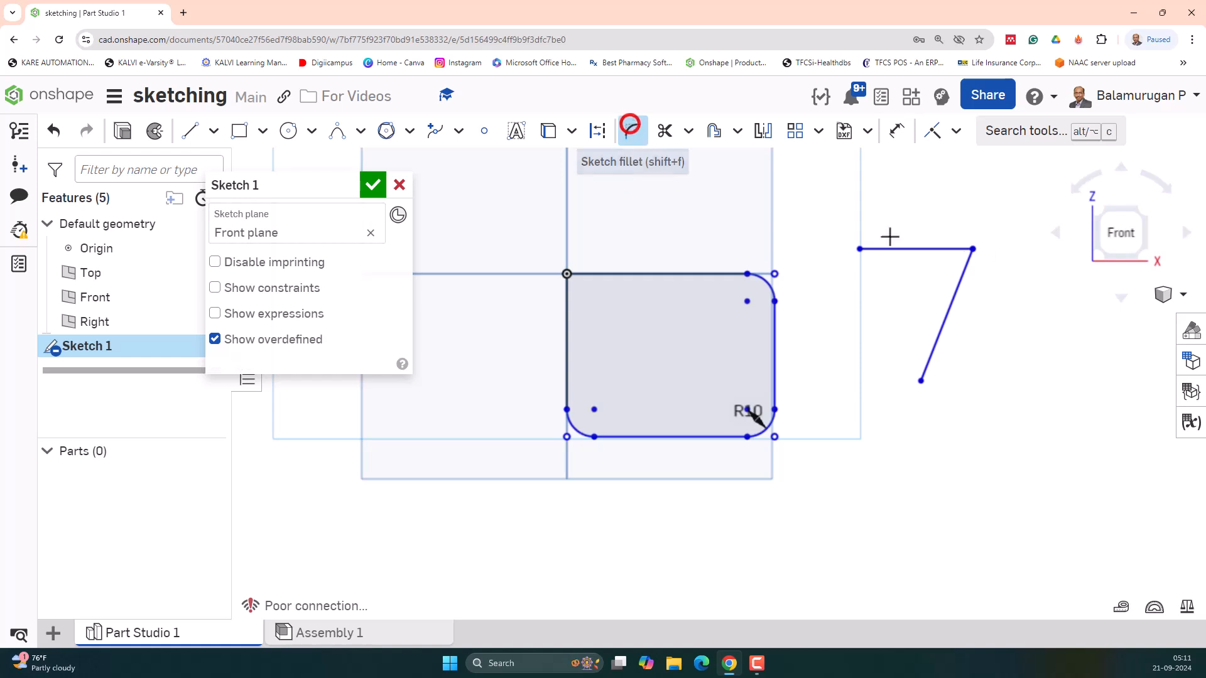
click(973, 250)
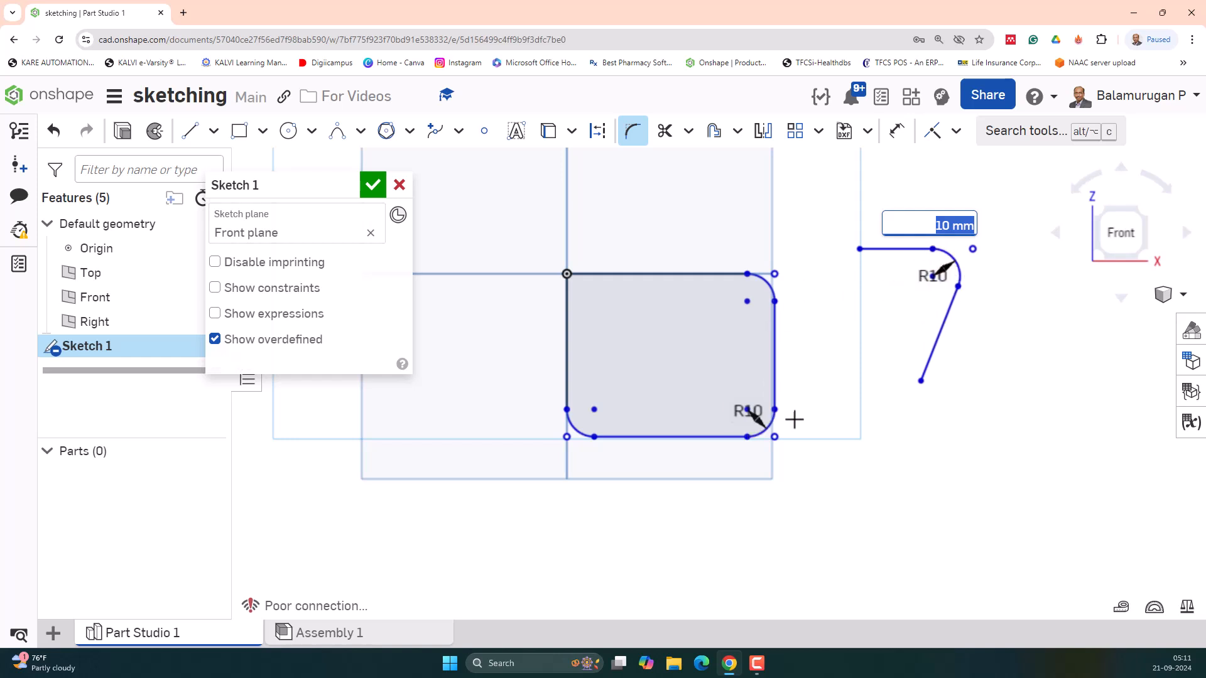
click(689, 130)
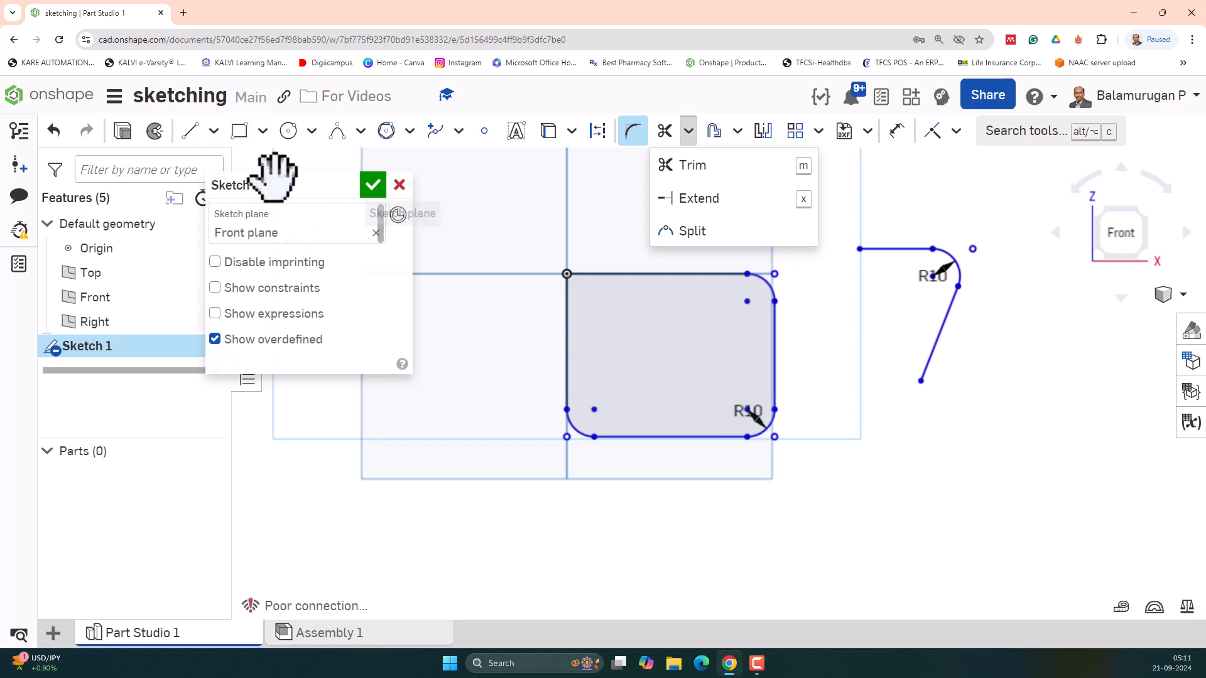
Sketch a five-sided circumscribed polygon below and to the right of the rectangle, and set its circle diameter to 60 mm.
click(239, 131)
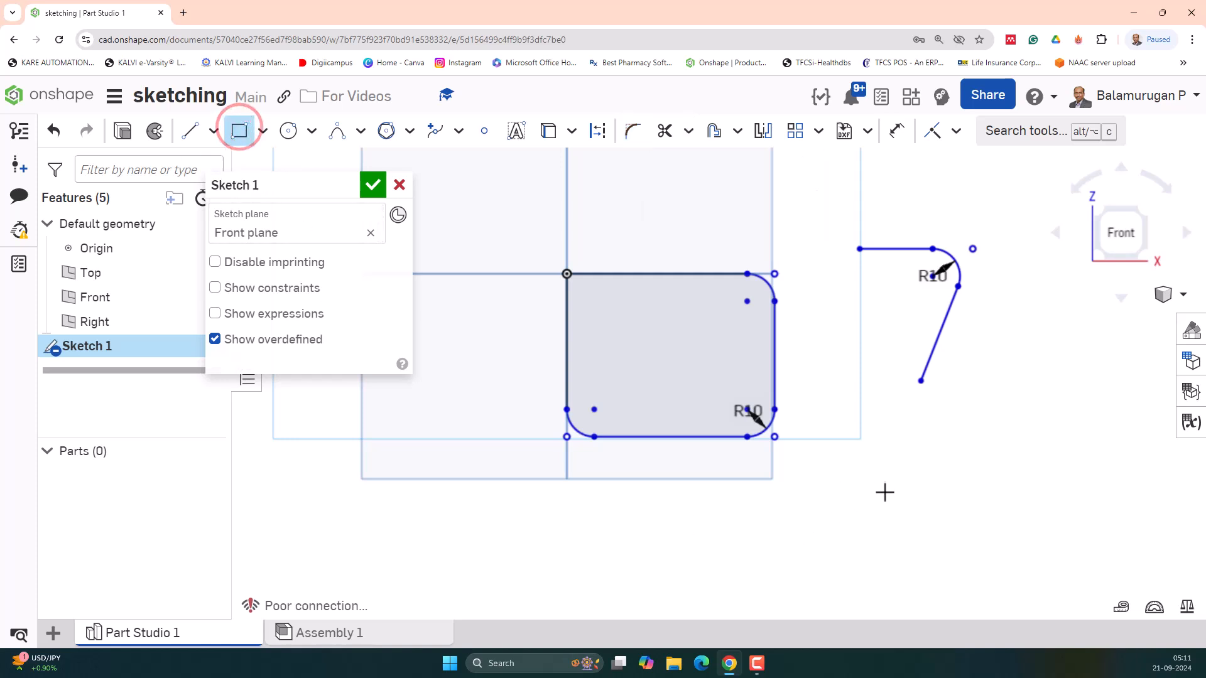
click(409, 131)
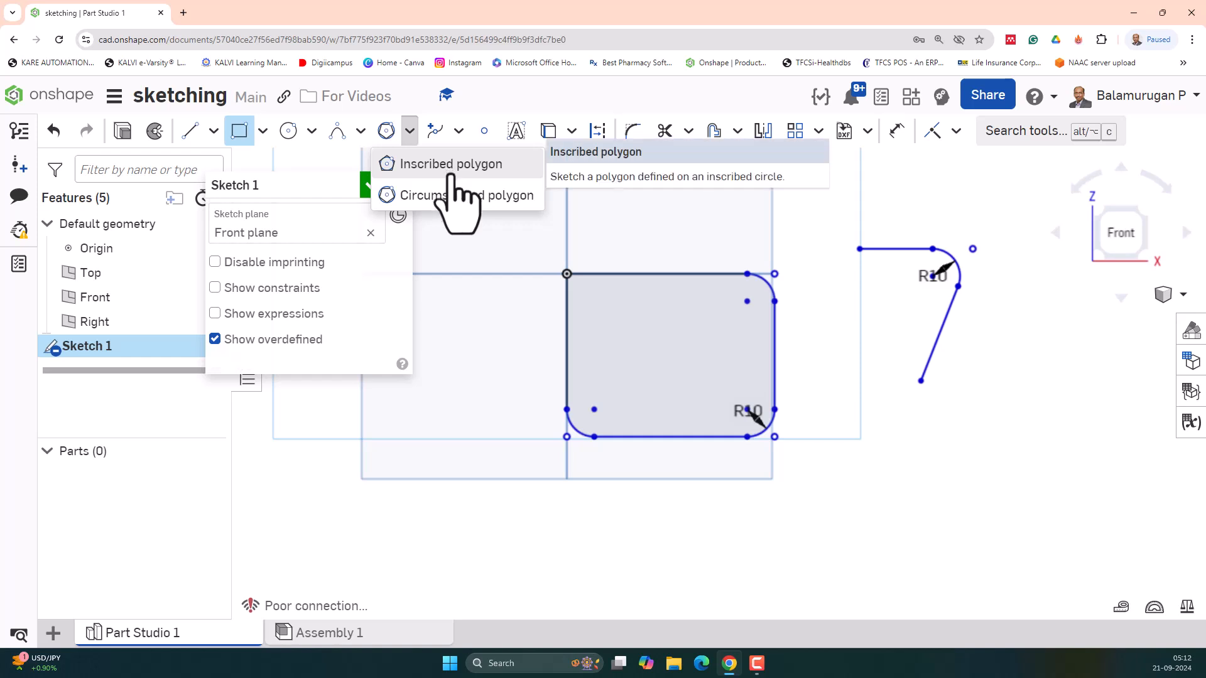
click(451, 195)
click(860, 517)
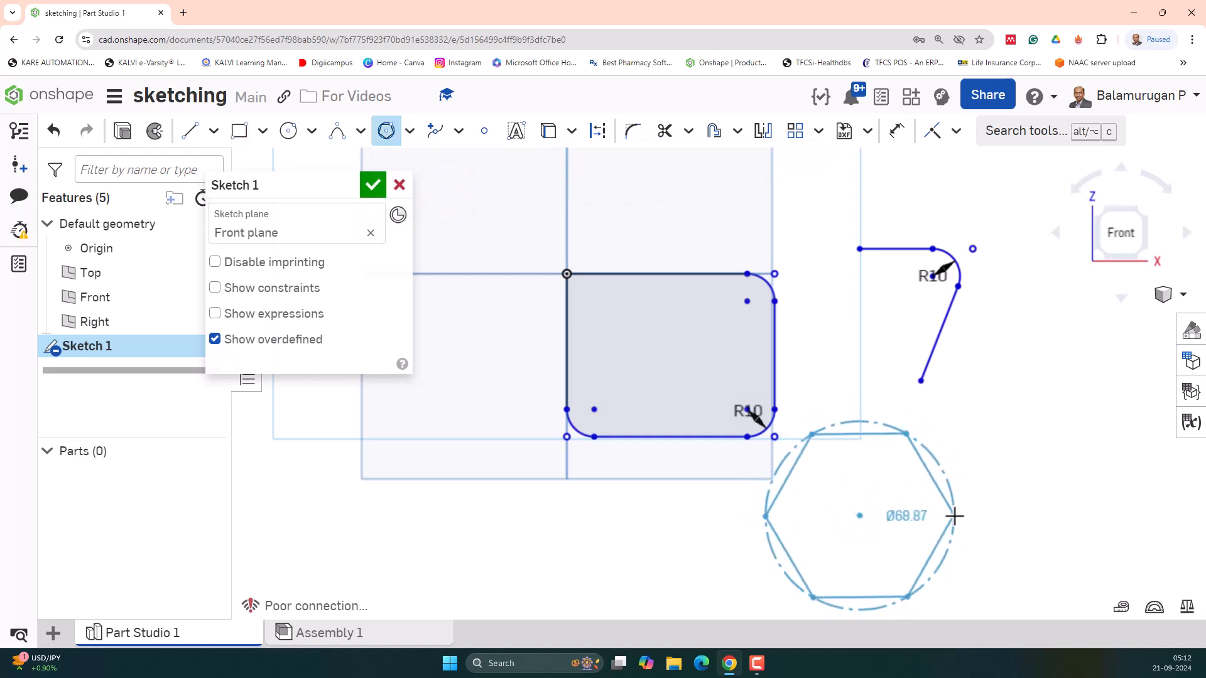
click(954, 516)
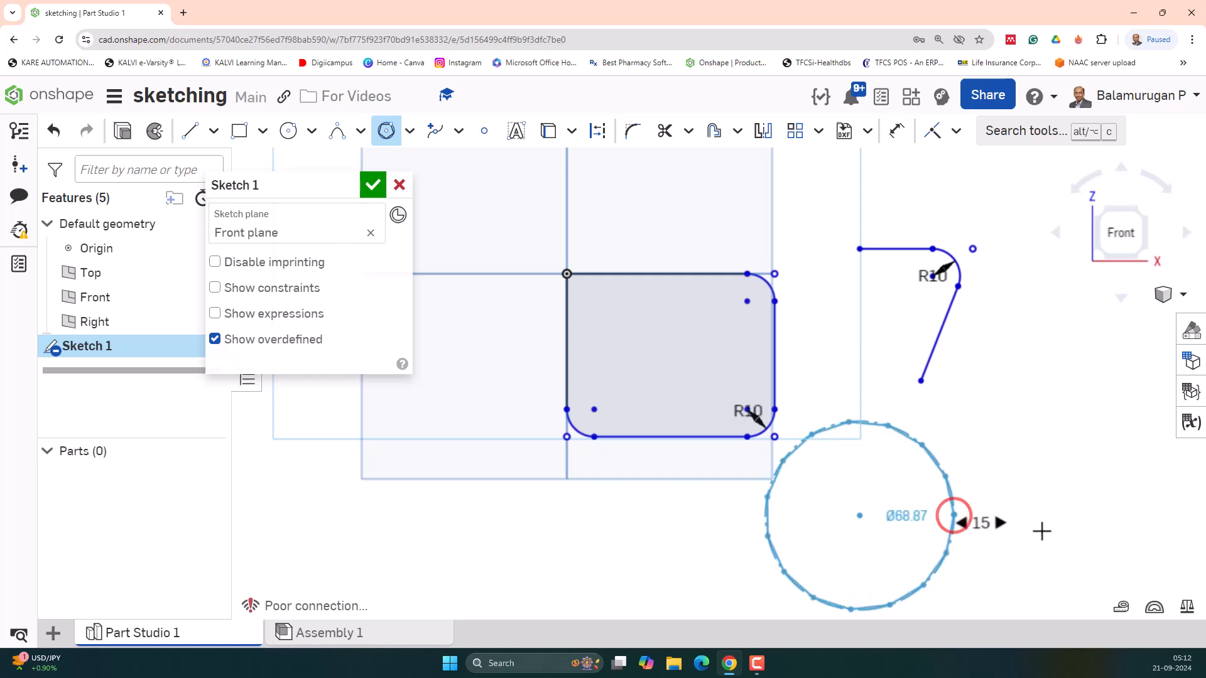
click(943, 529)
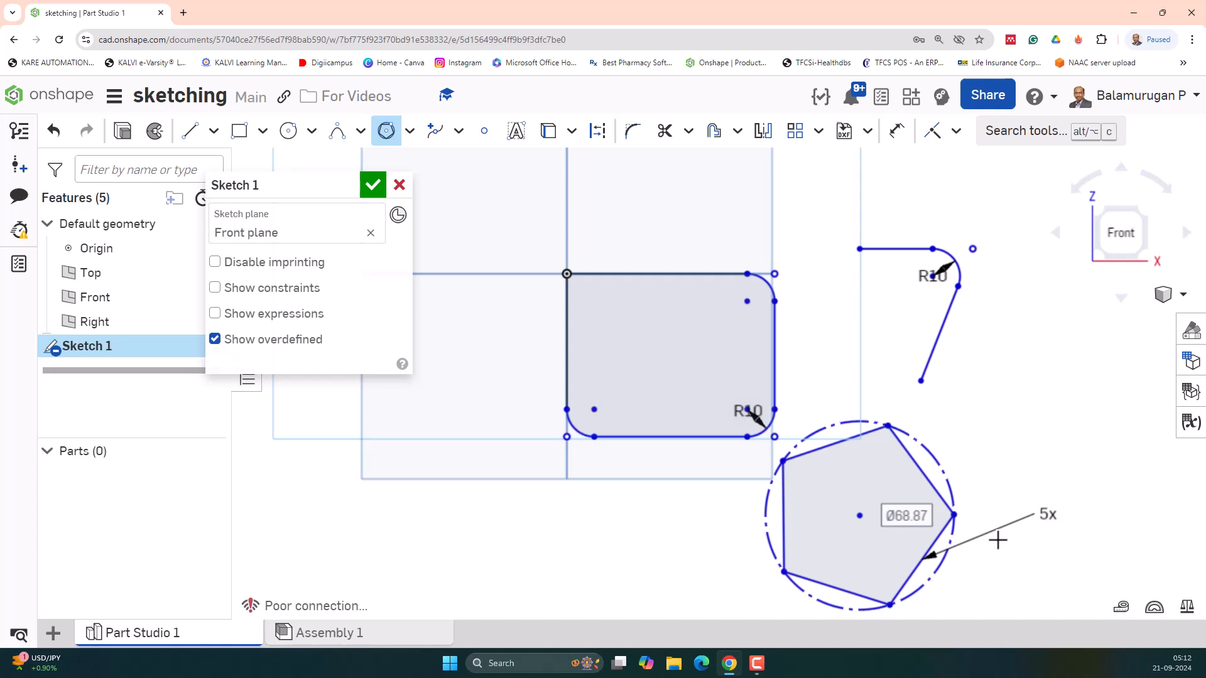
text(6)
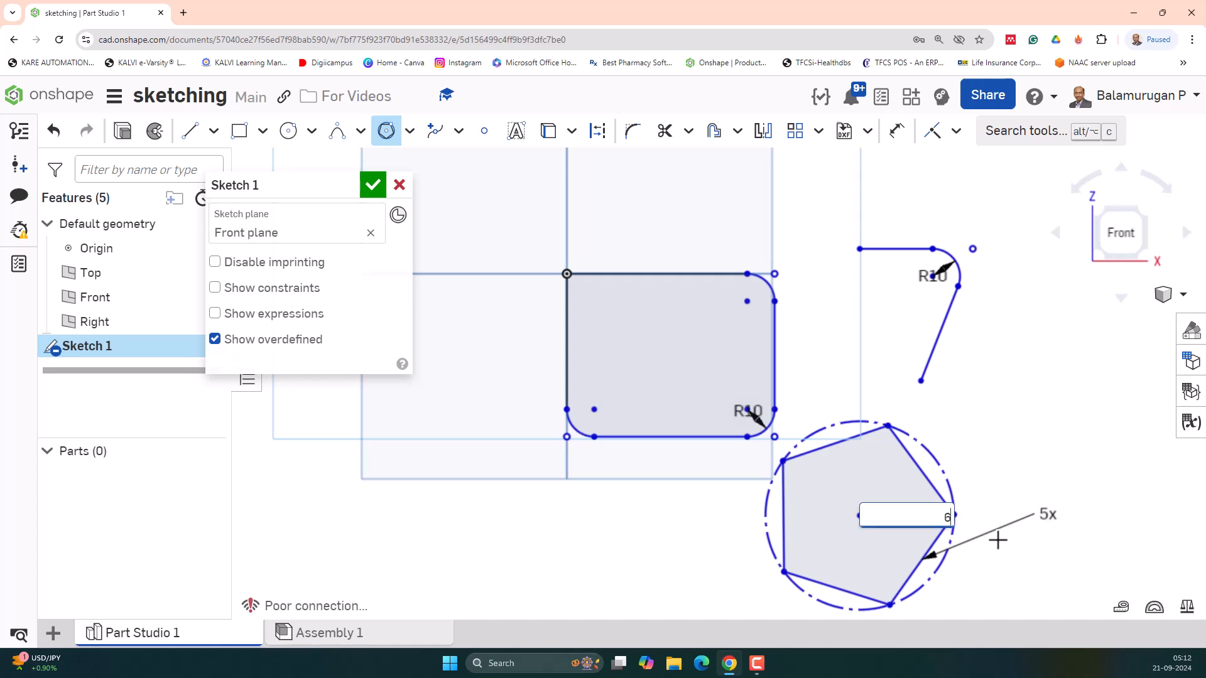
text(0)
key(Return)
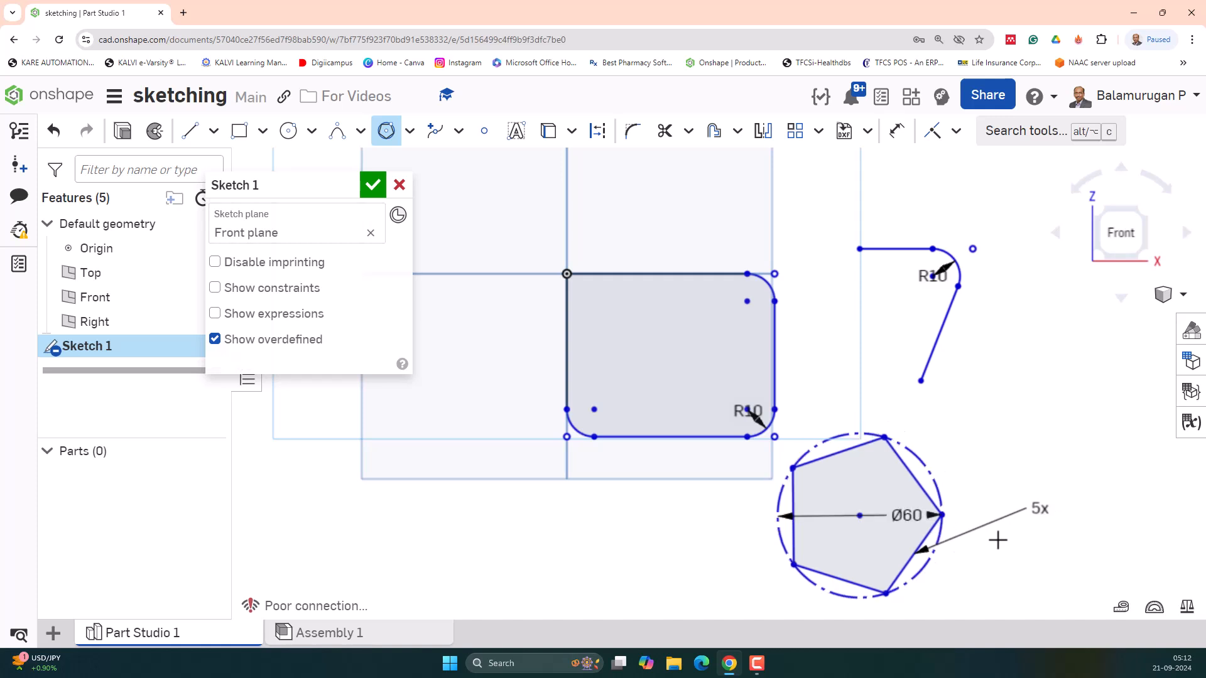
Sketch a circle centred on the pentagon's rightmost vertex and set its diameter to 15 mm.
click(288, 130)
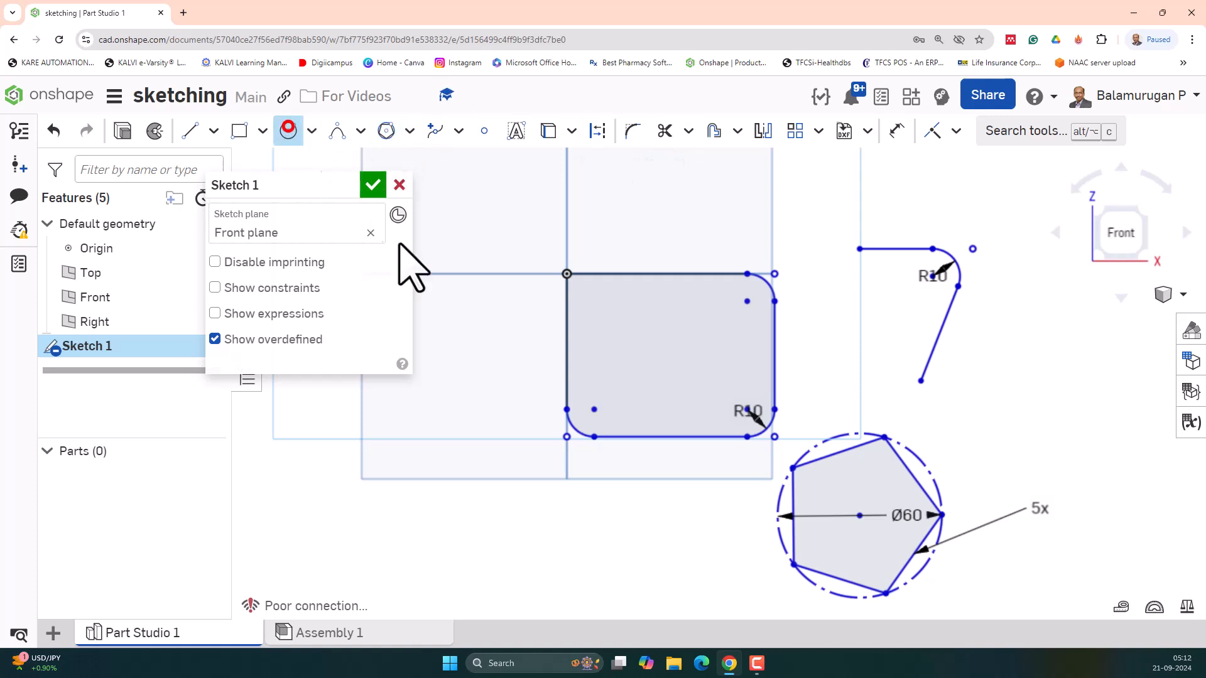
click(941, 515)
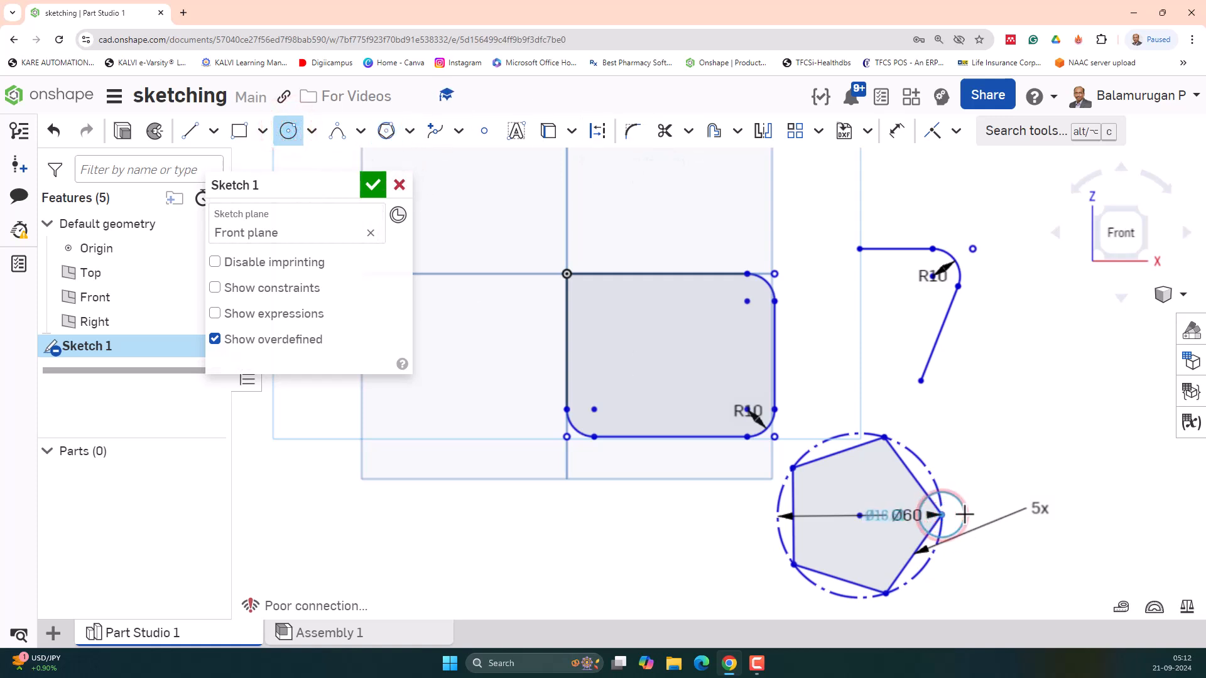
click(965, 515)
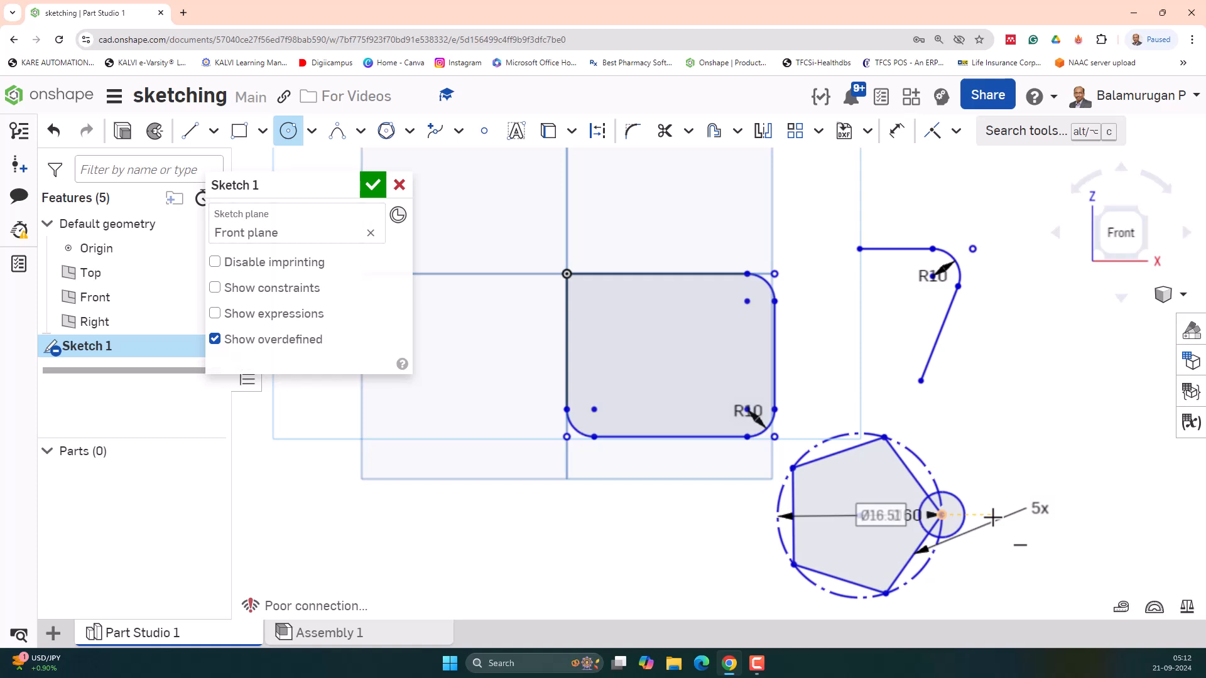
text(15)
key(Return)
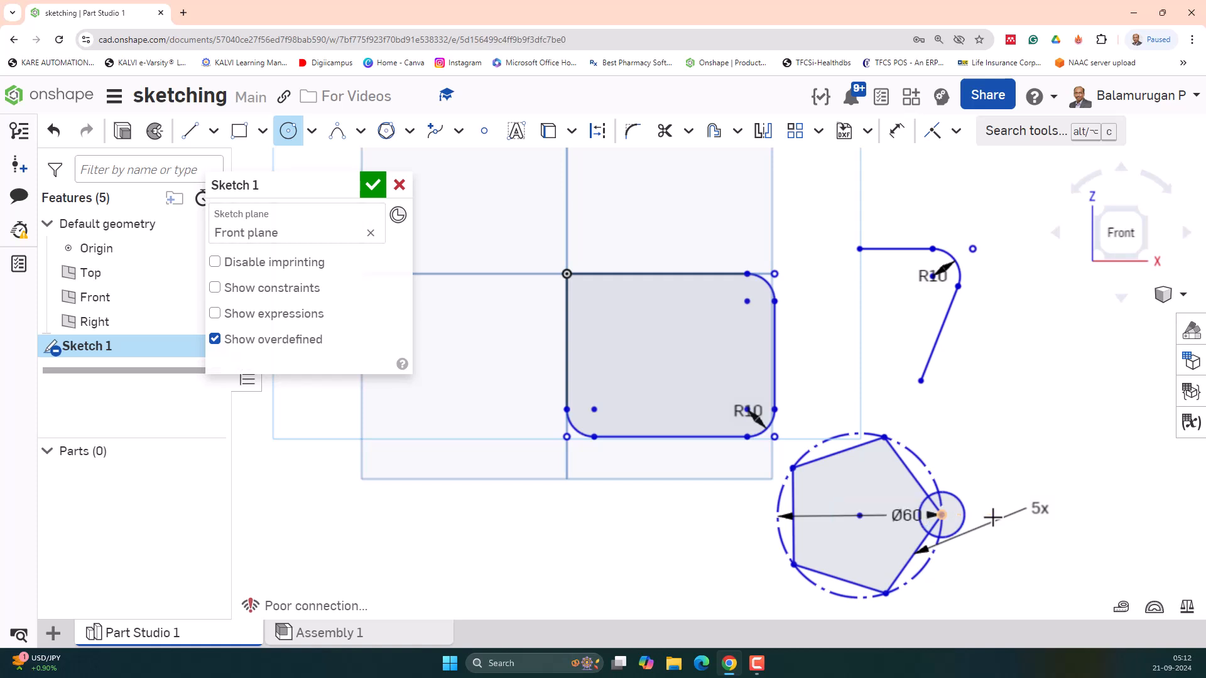
Sketch circles centred on the pentagon's four remaining vertices, with diameters between about 16 and 20 mm.
click(883, 436)
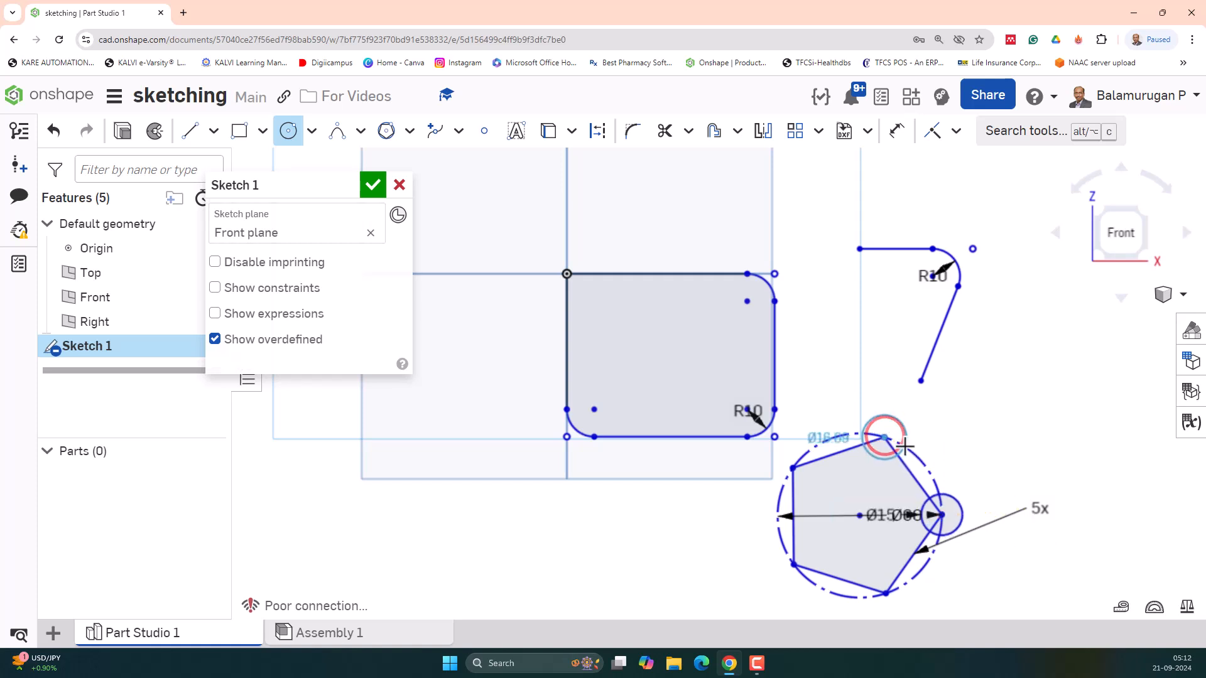
click(794, 470)
click(811, 485)
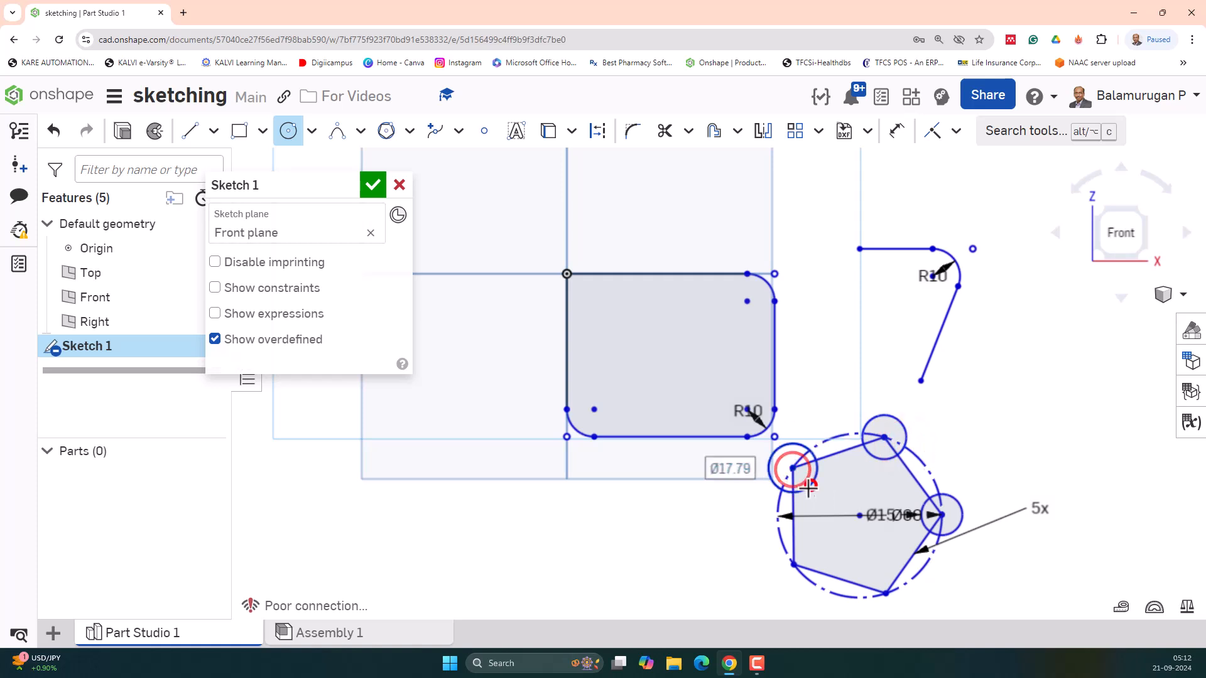
click(796, 566)
click(809, 582)
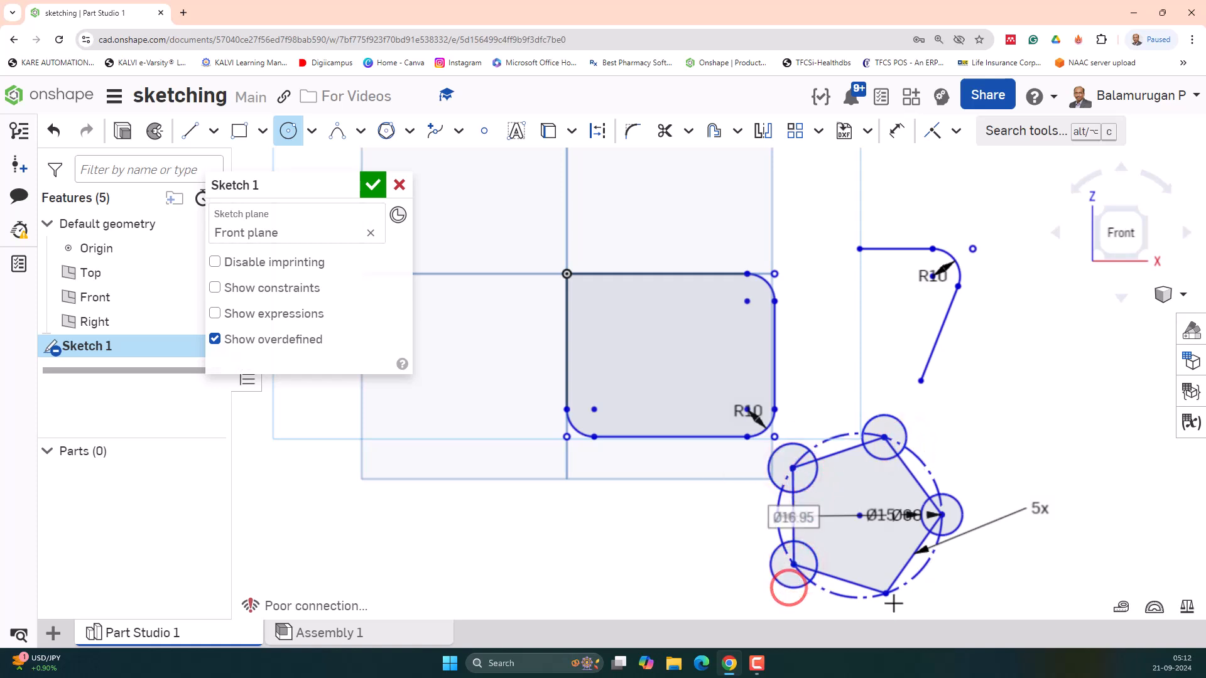
click(886, 594)
click(905, 610)
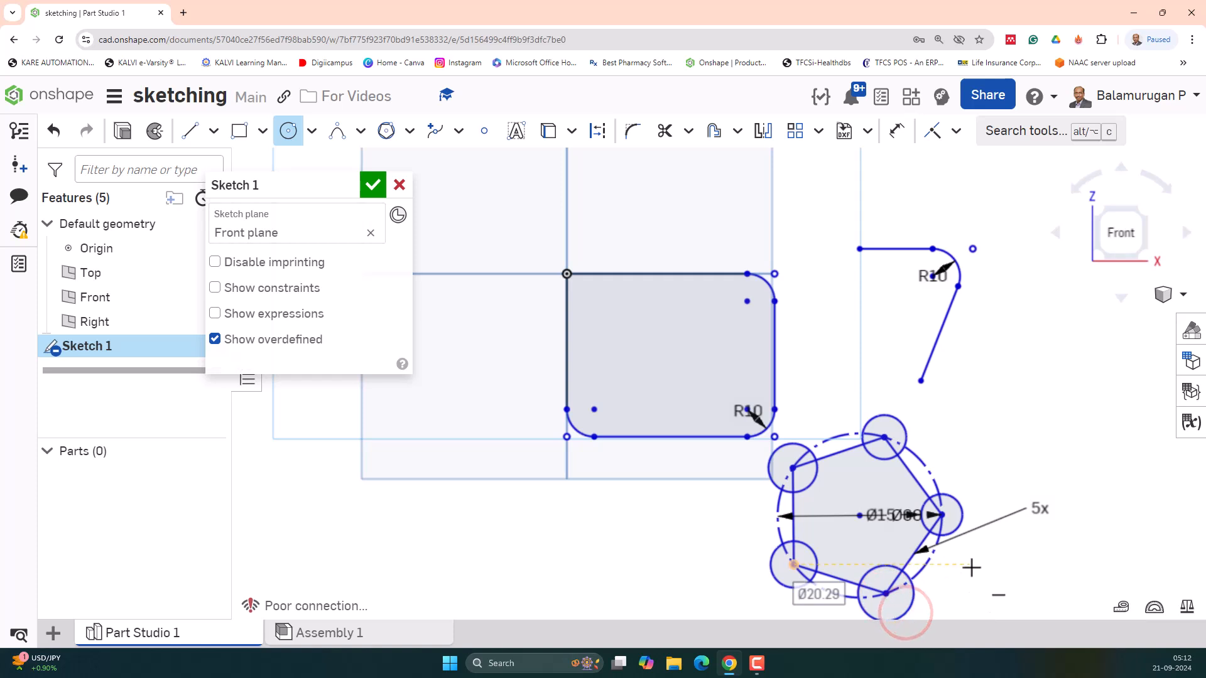
Trim away the arcs of the five vertex circles that lie inside the pentagon.
scroll(970, 564, down, 3)
scroll(921, 584, up, 3)
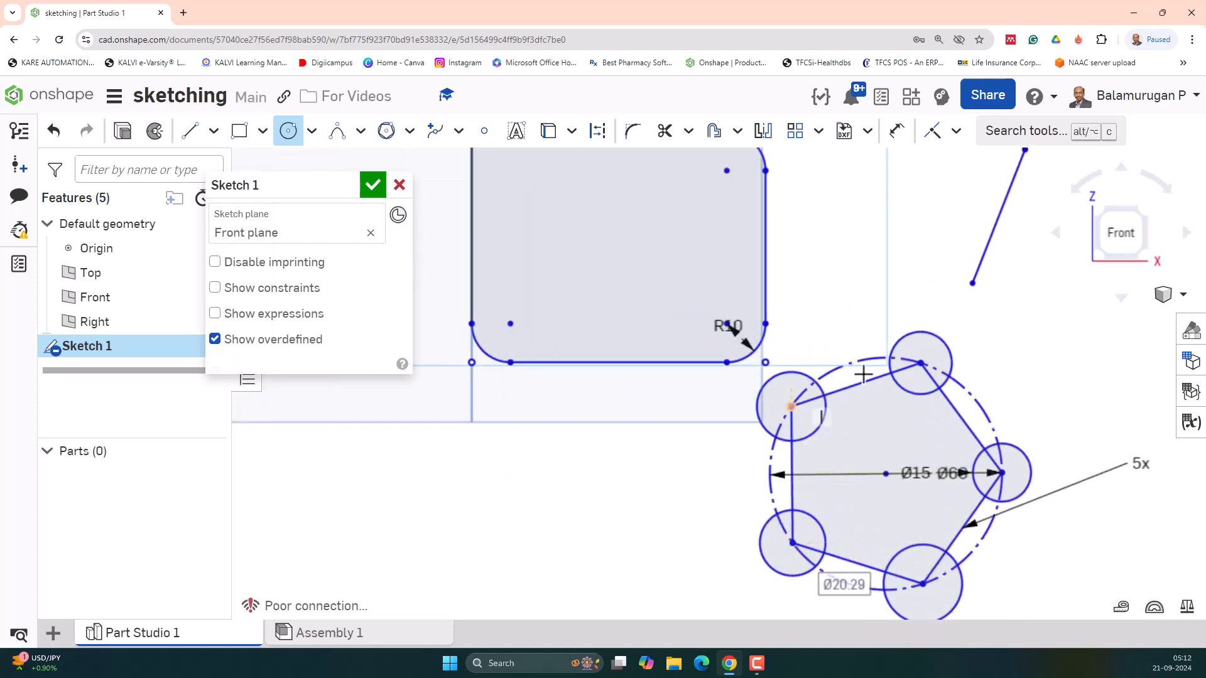
click(664, 130)
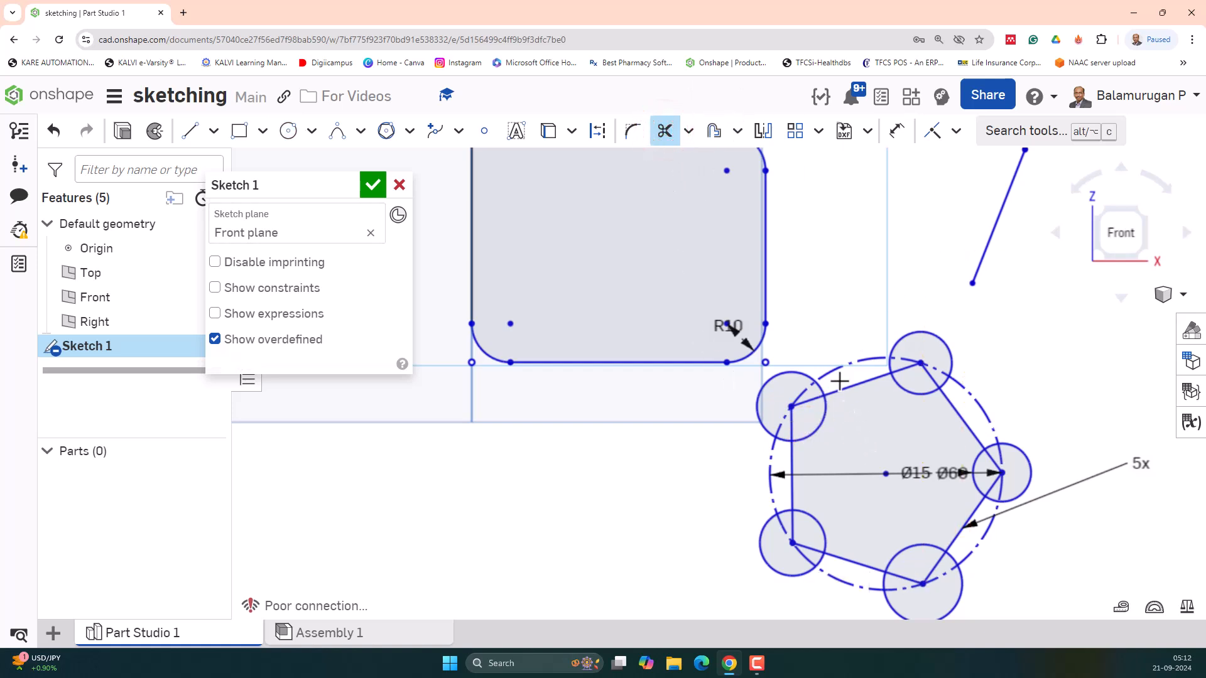
click(820, 421)
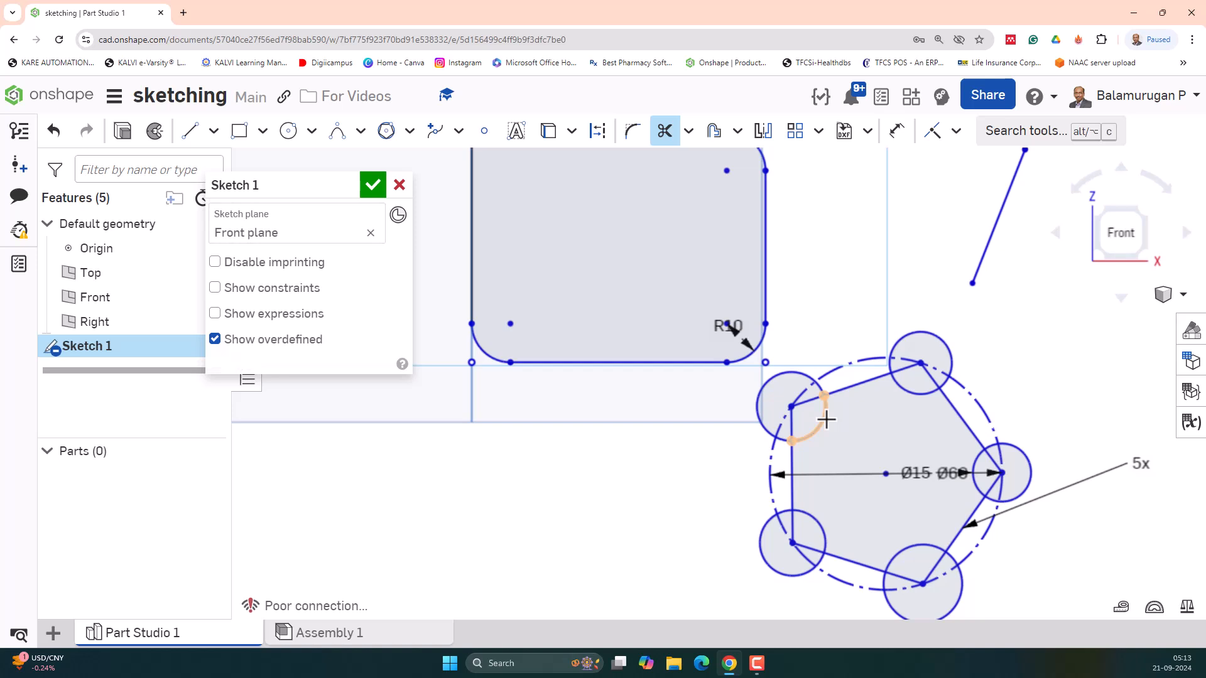
click(823, 419)
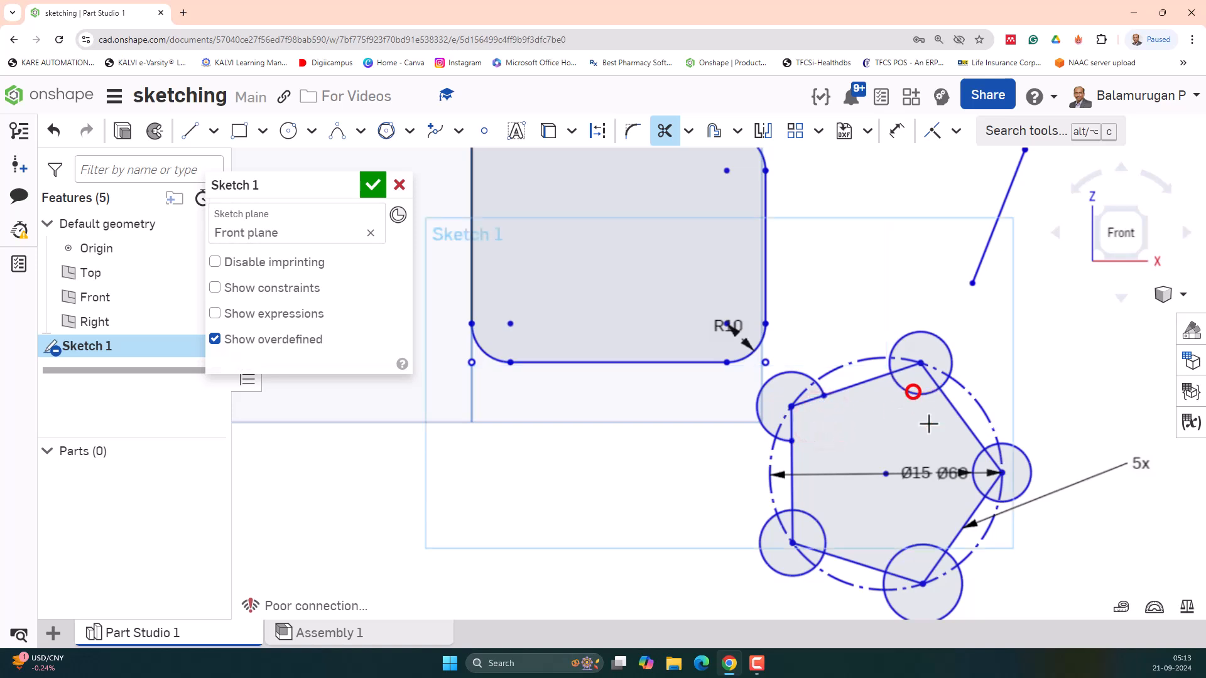
click(973, 479)
click(923, 544)
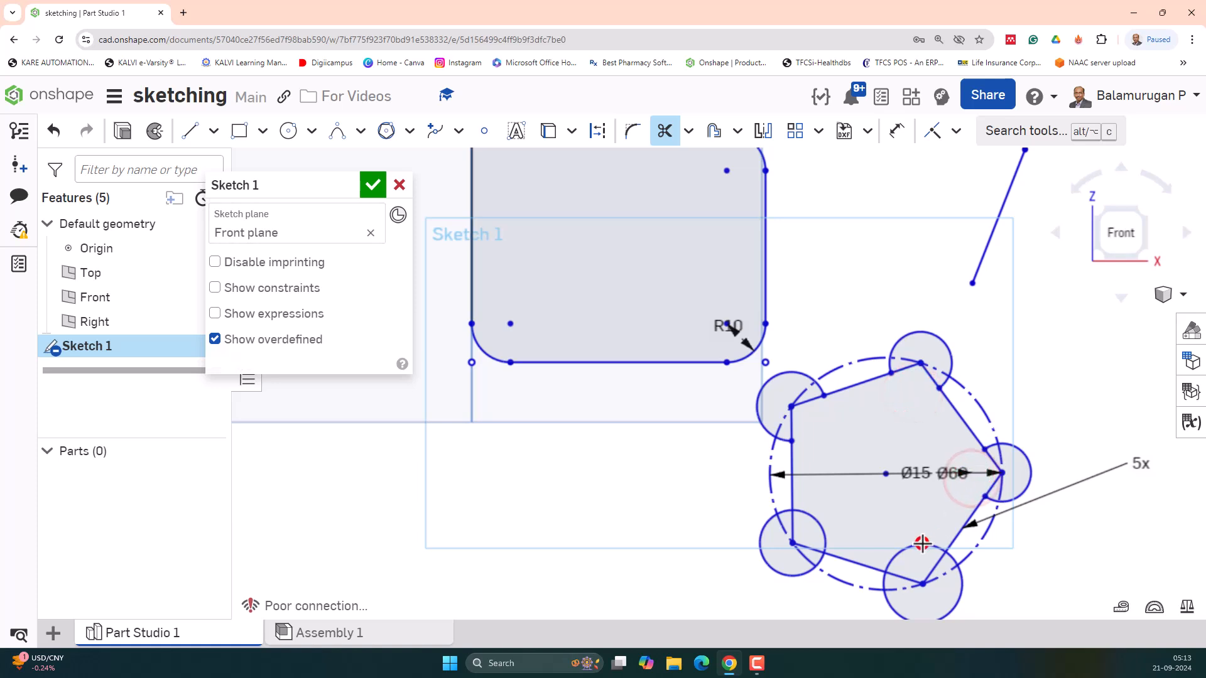
click(821, 530)
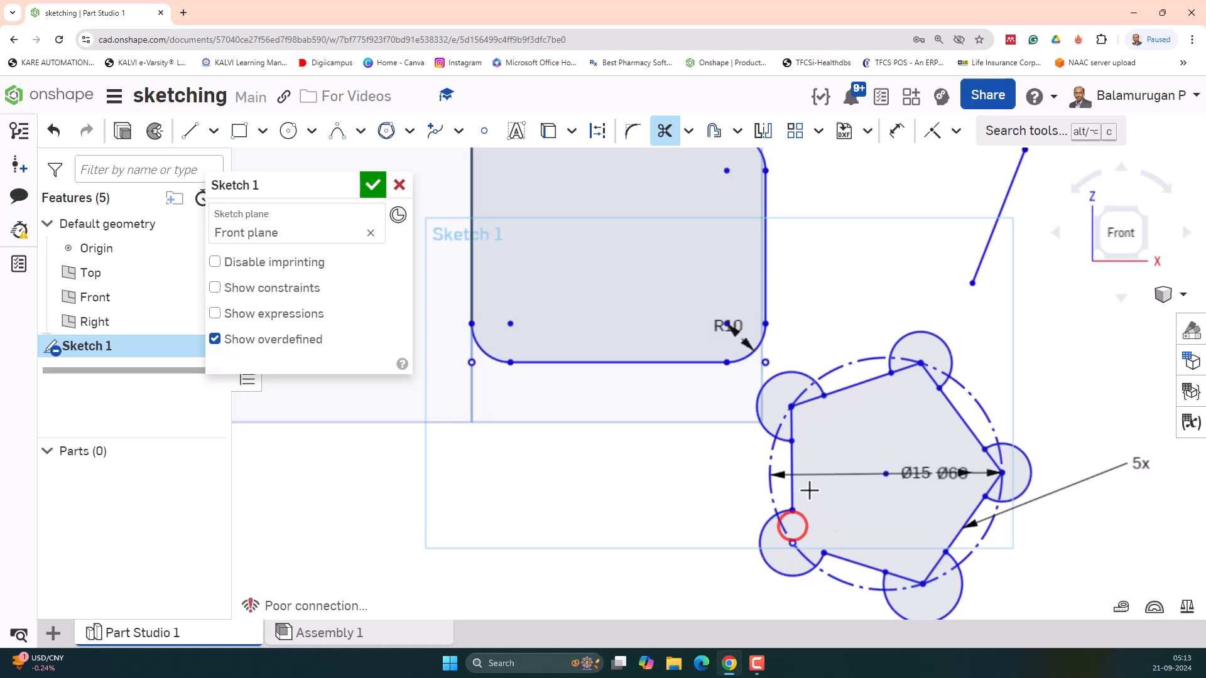
Trim the ends of the pentagon's sides that lie inside the vertex circles, leaving one continuous lobed outline.
click(792, 419)
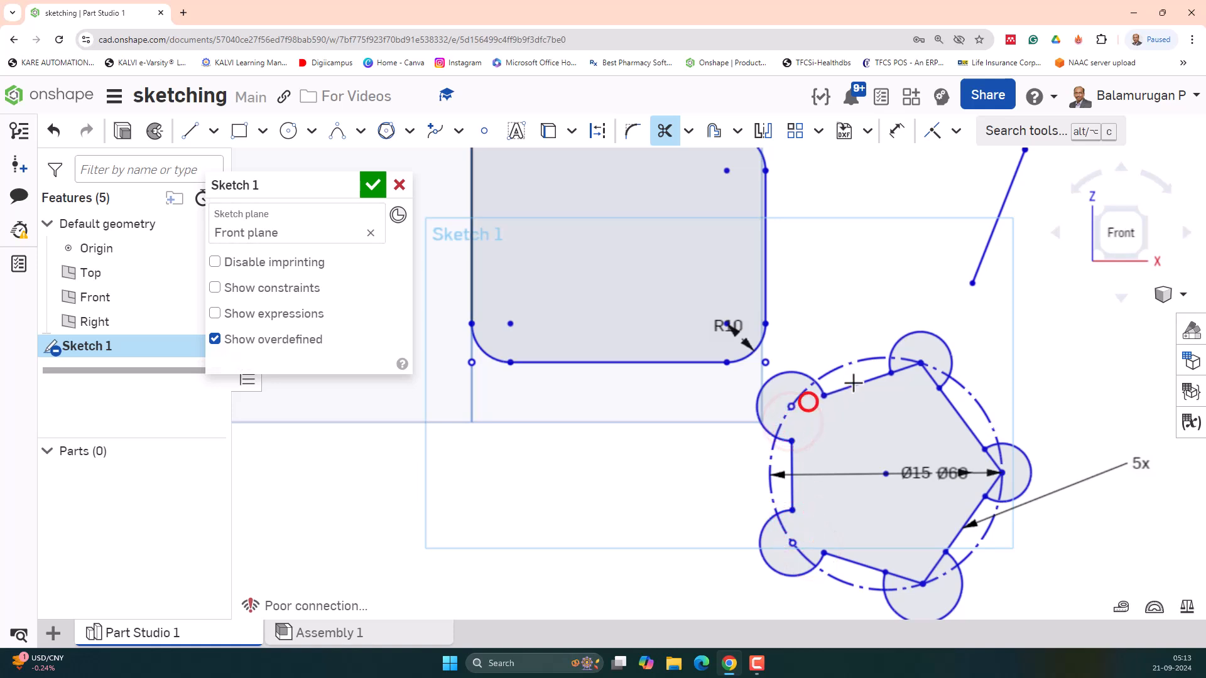
click(904, 369)
click(926, 372)
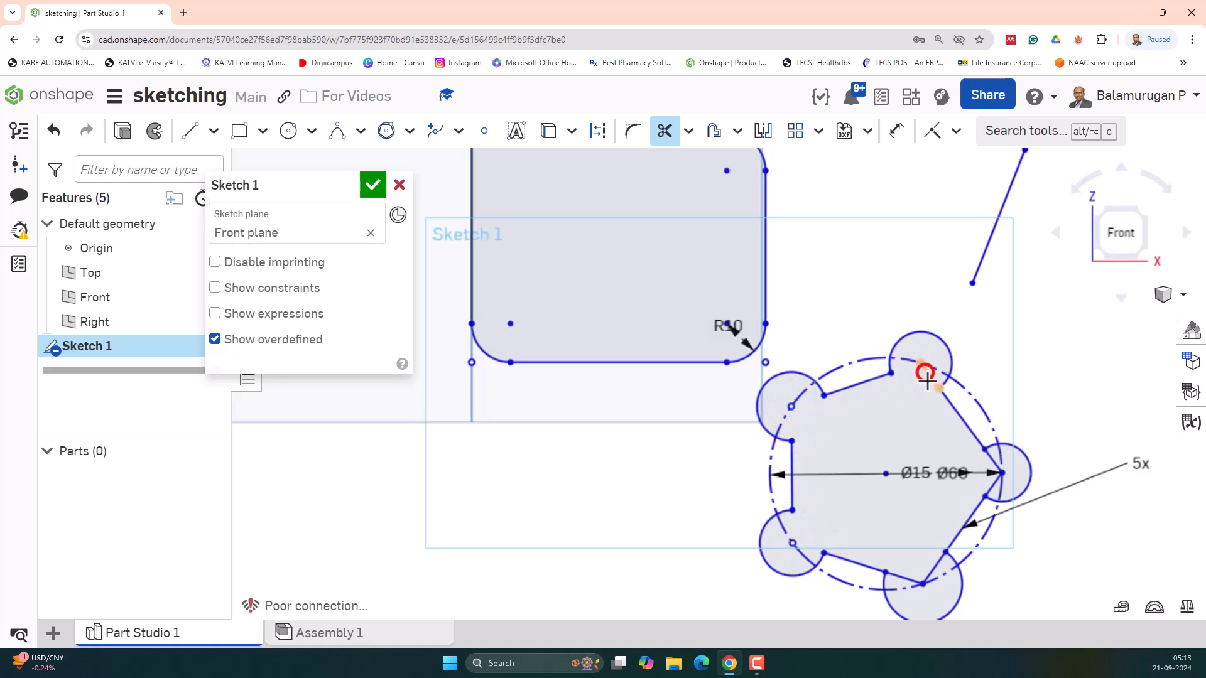
click(992, 459)
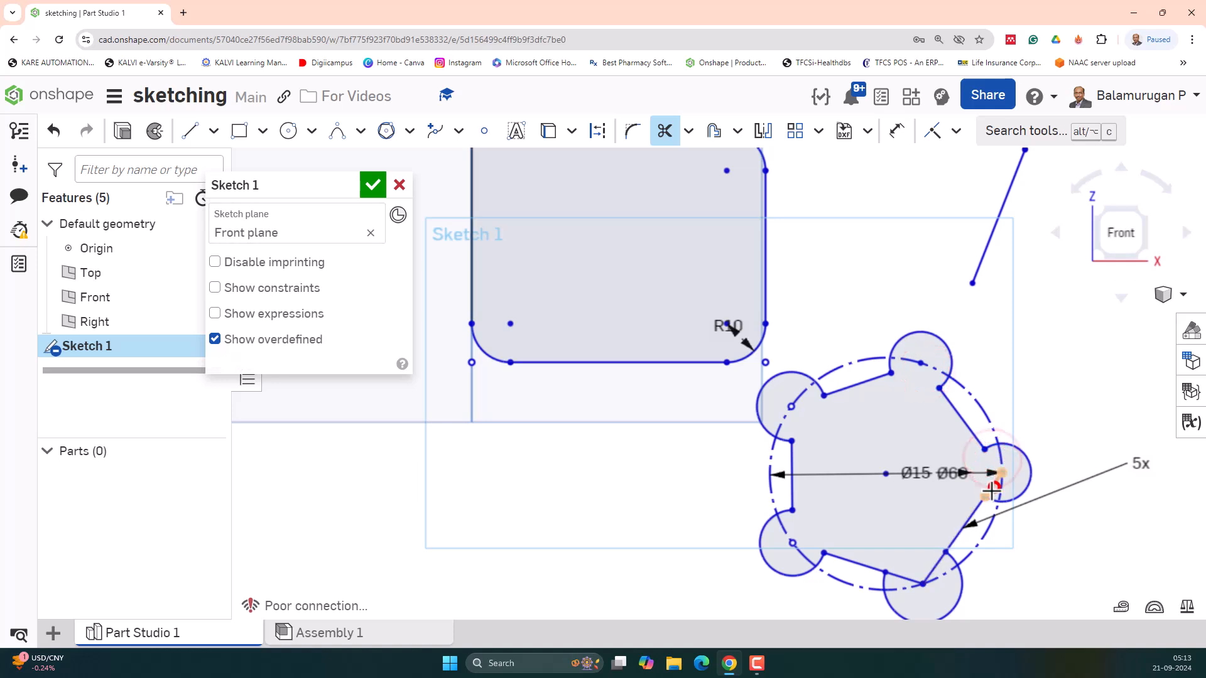
click(991, 488)
click(934, 565)
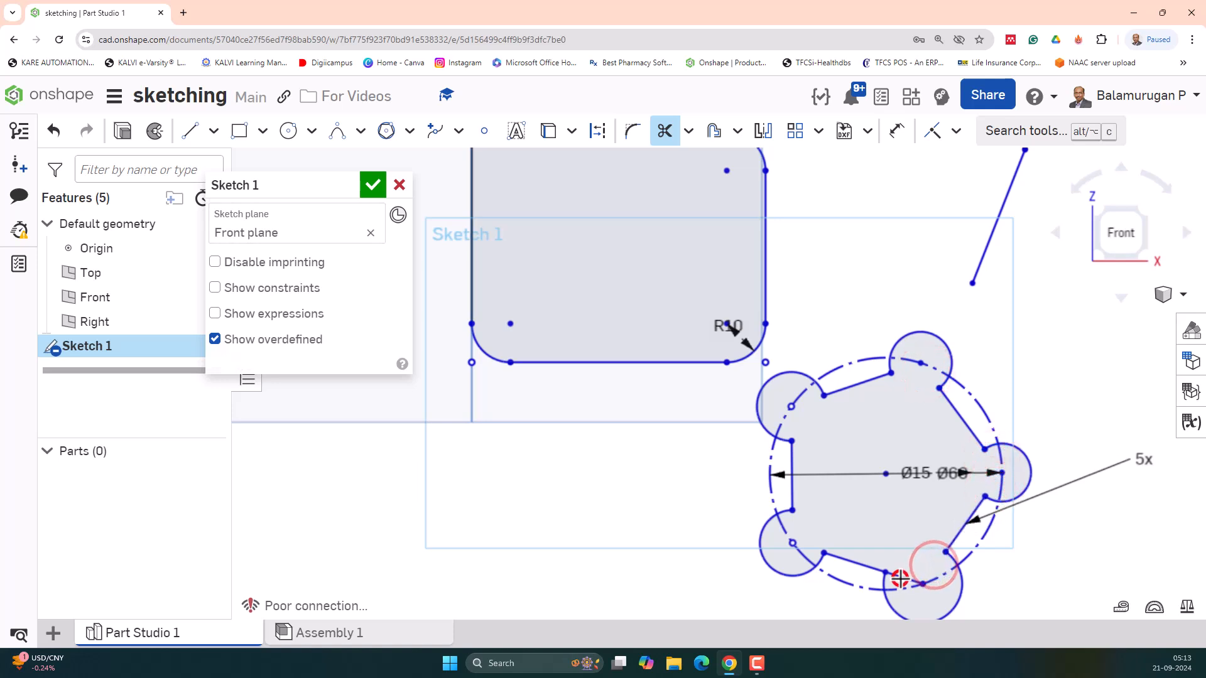
Sketch a horizontal line about 40 mm long below the rectangle and to the left of the lobed pentagon.
scroll(870, 453, down, 2)
scroll(870, 453, down, 2)
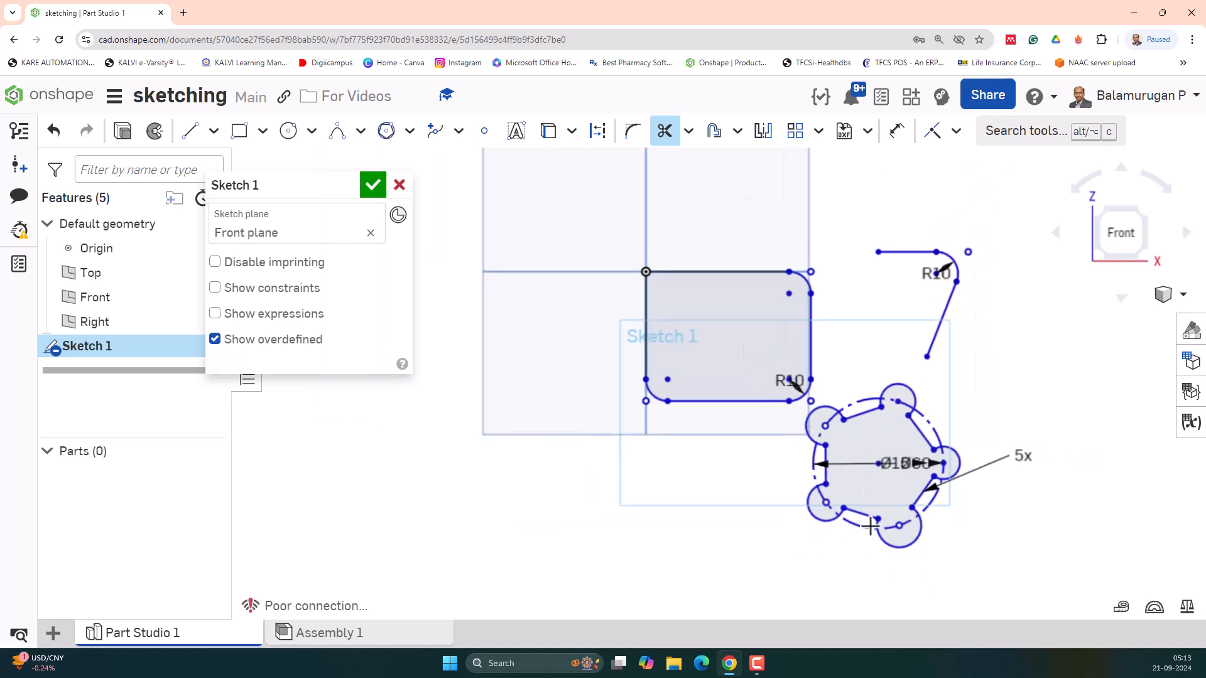
scroll(834, 505, up, 4)
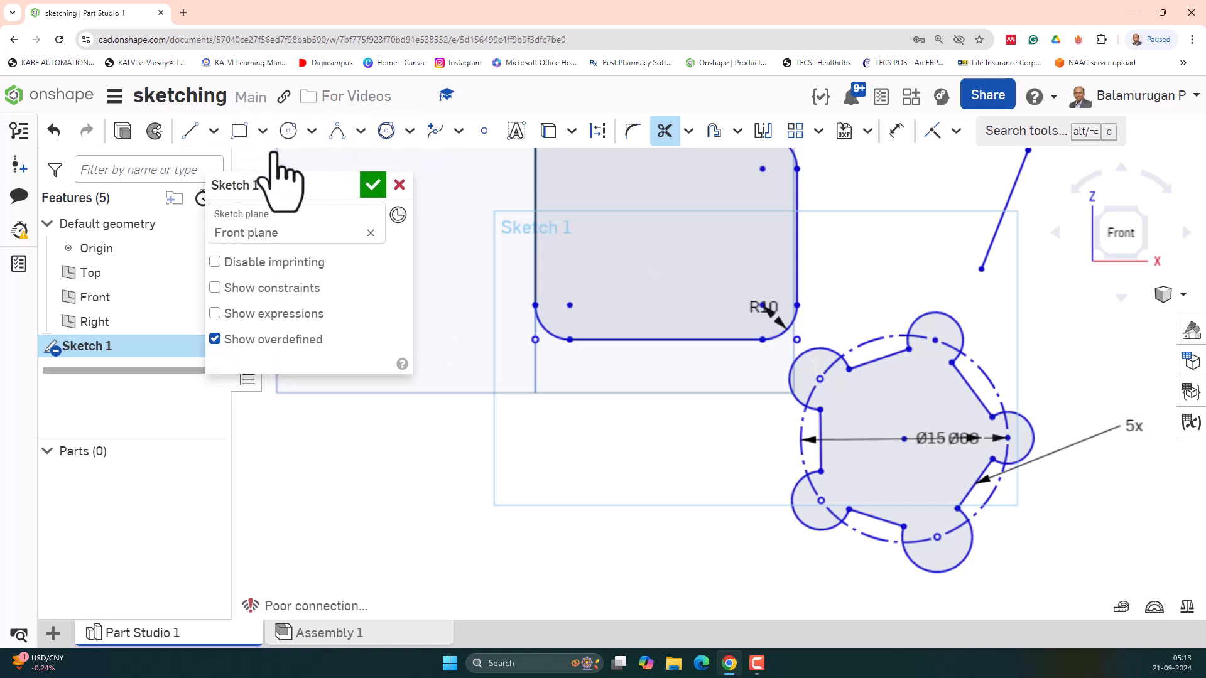
click(190, 131)
click(573, 453)
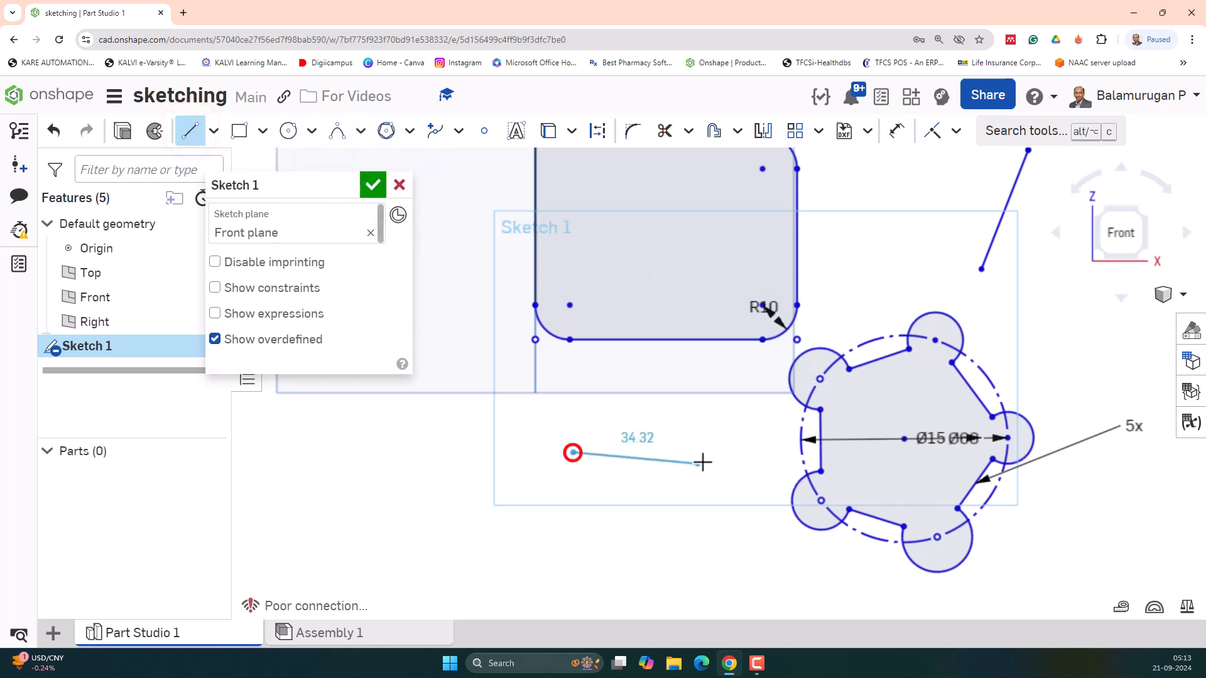
click(713, 452)
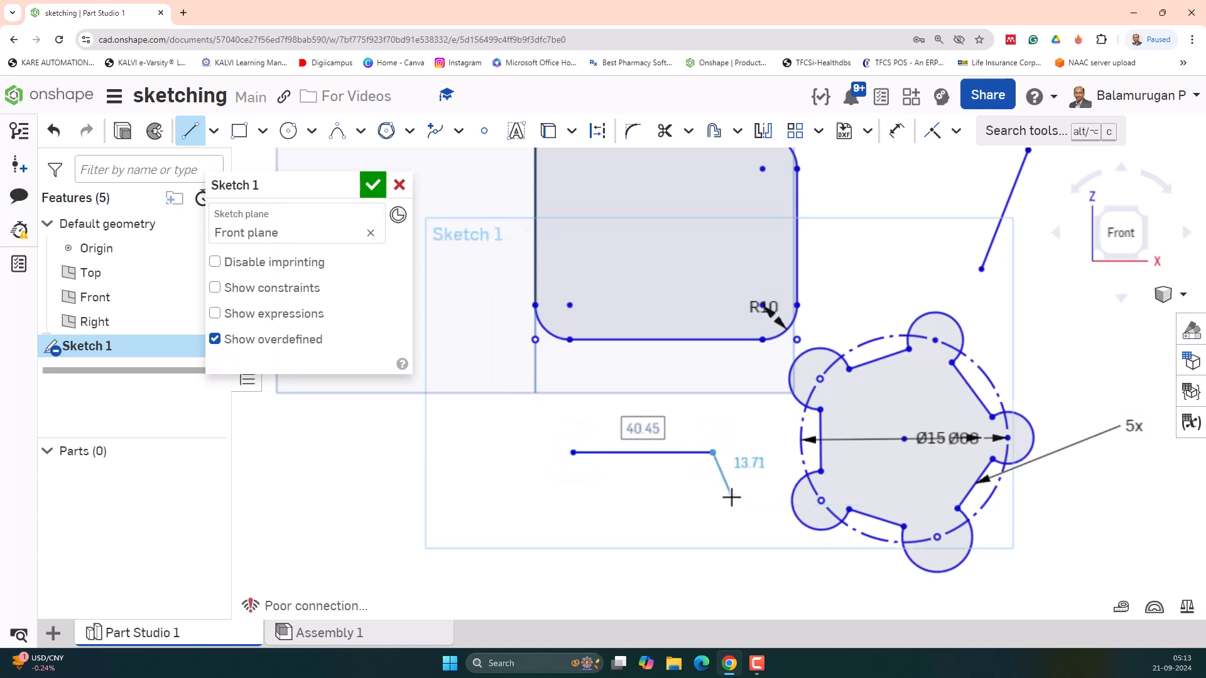
key(Escape)
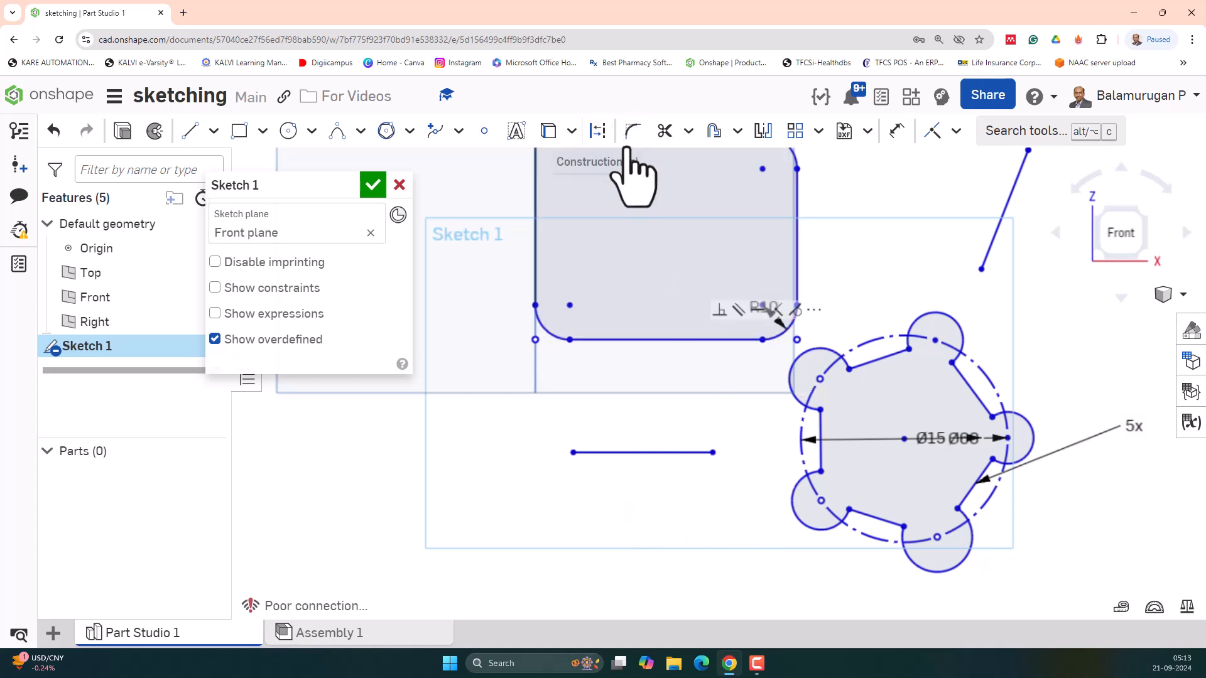
Extend the horizontal line to the pentagon's vertical left side.
click(689, 131)
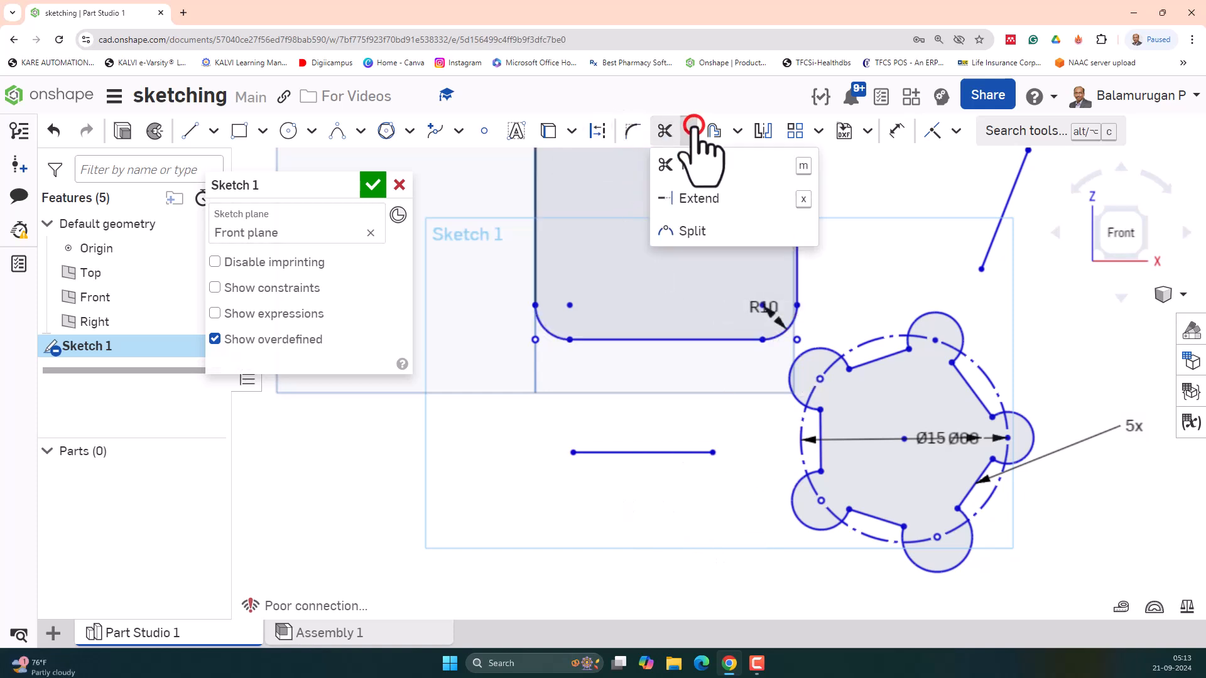
click(699, 199)
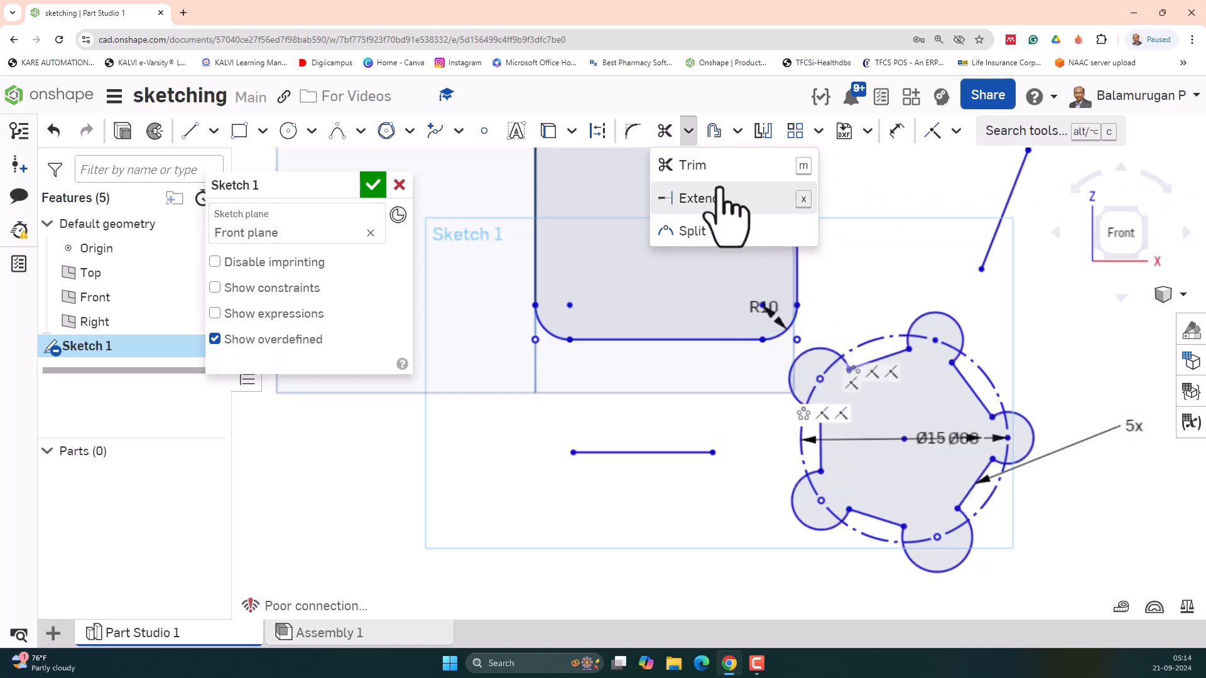
click(699, 199)
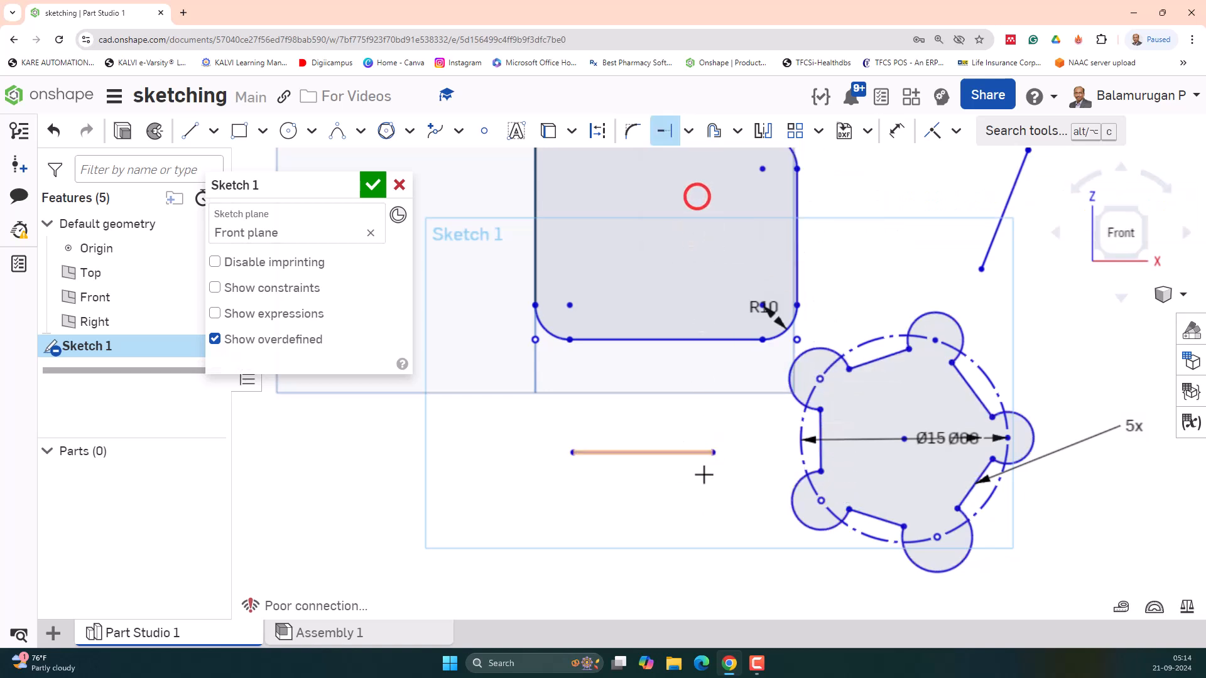
click(678, 453)
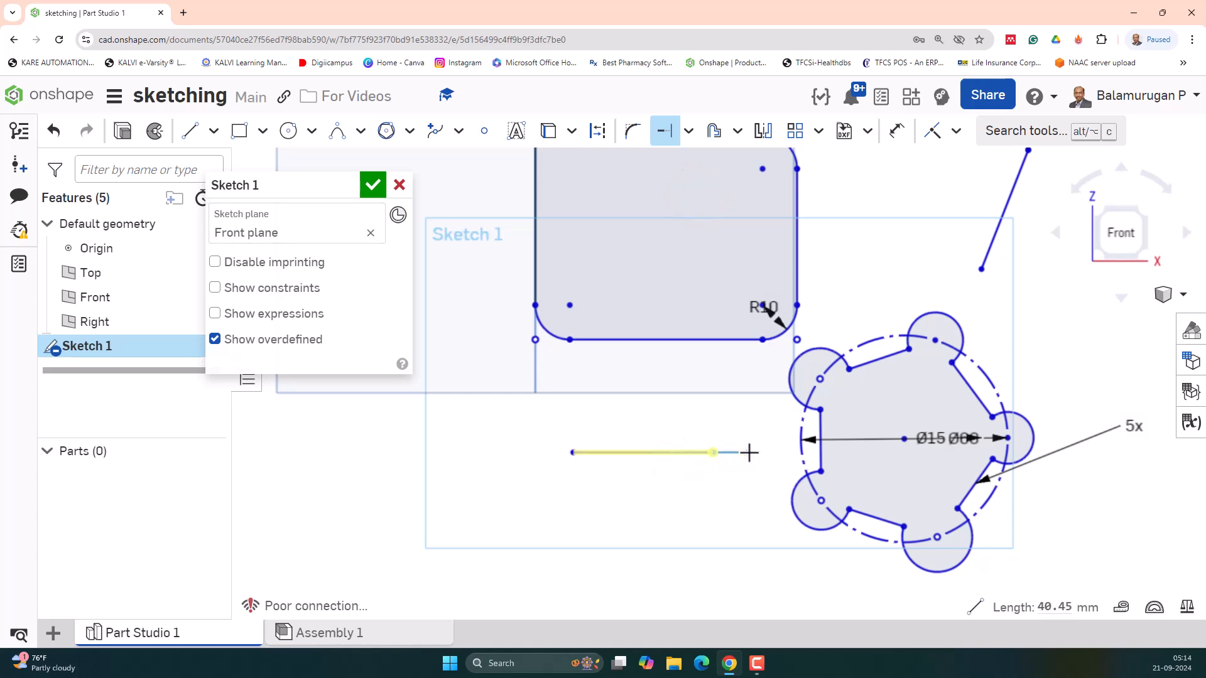
click(821, 447)
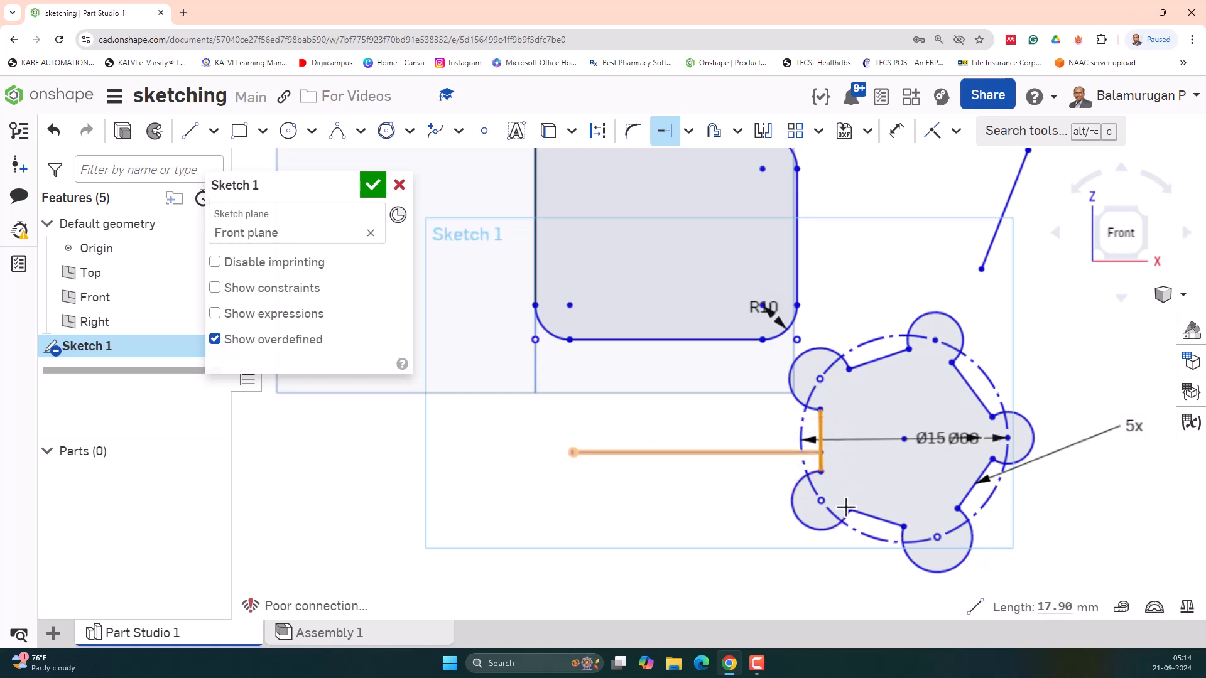
Sketch a three-point arc with a radius of about 33 mm below and to the right of the lobed pentagon.
scroll(738, 477, down, 3)
scroll(737, 477, up, 3)
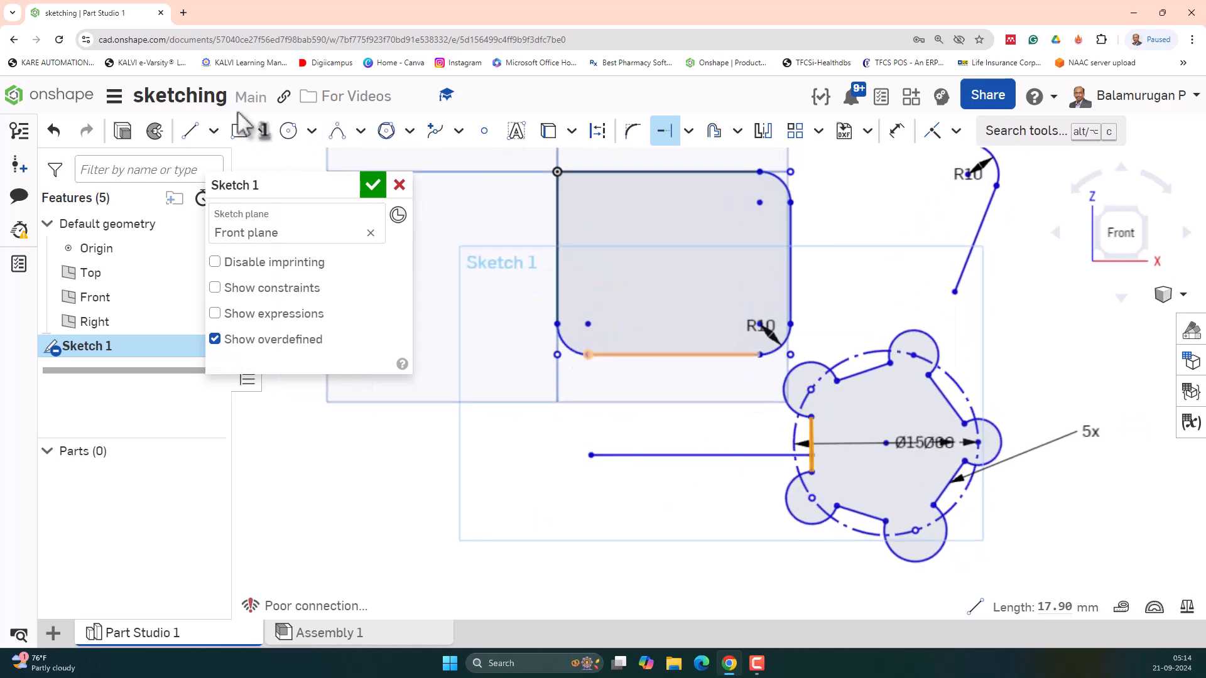
click(362, 132)
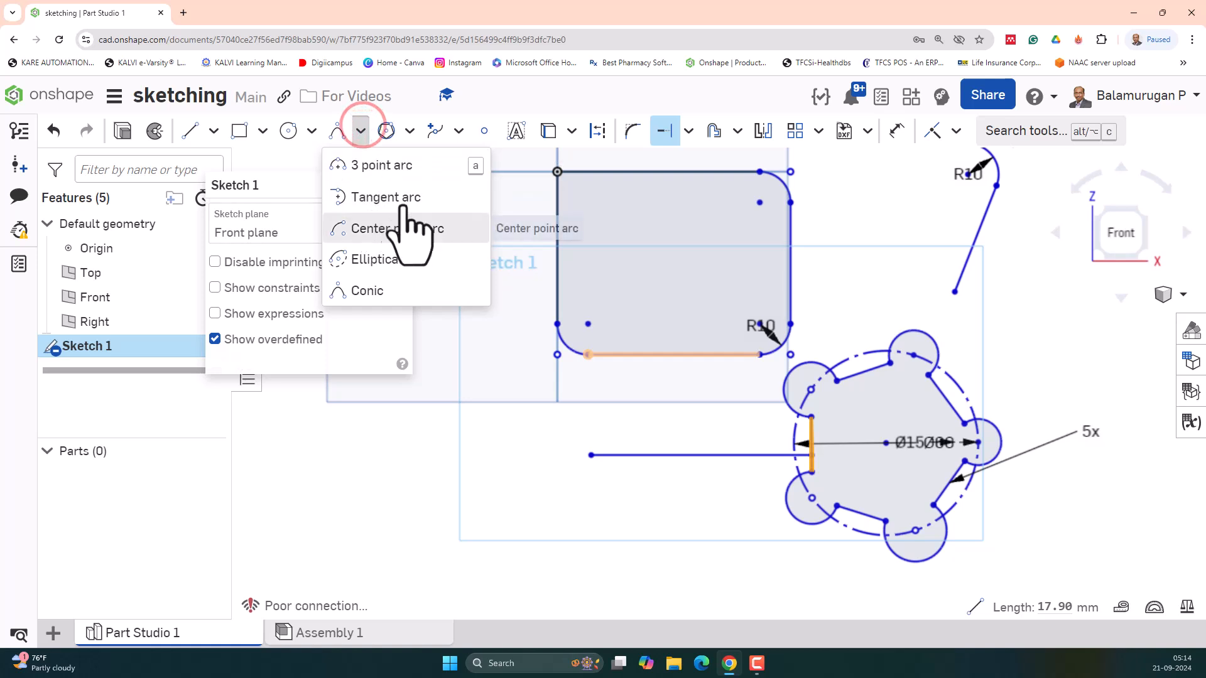
click(395, 165)
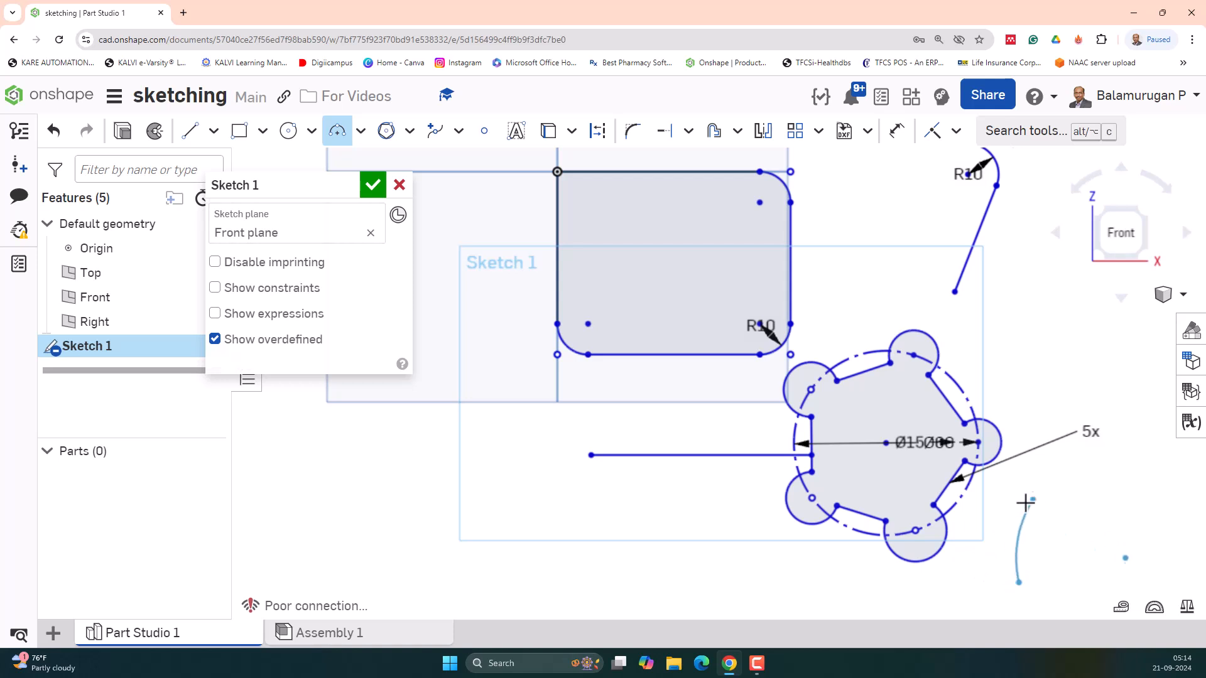
click(965, 528)
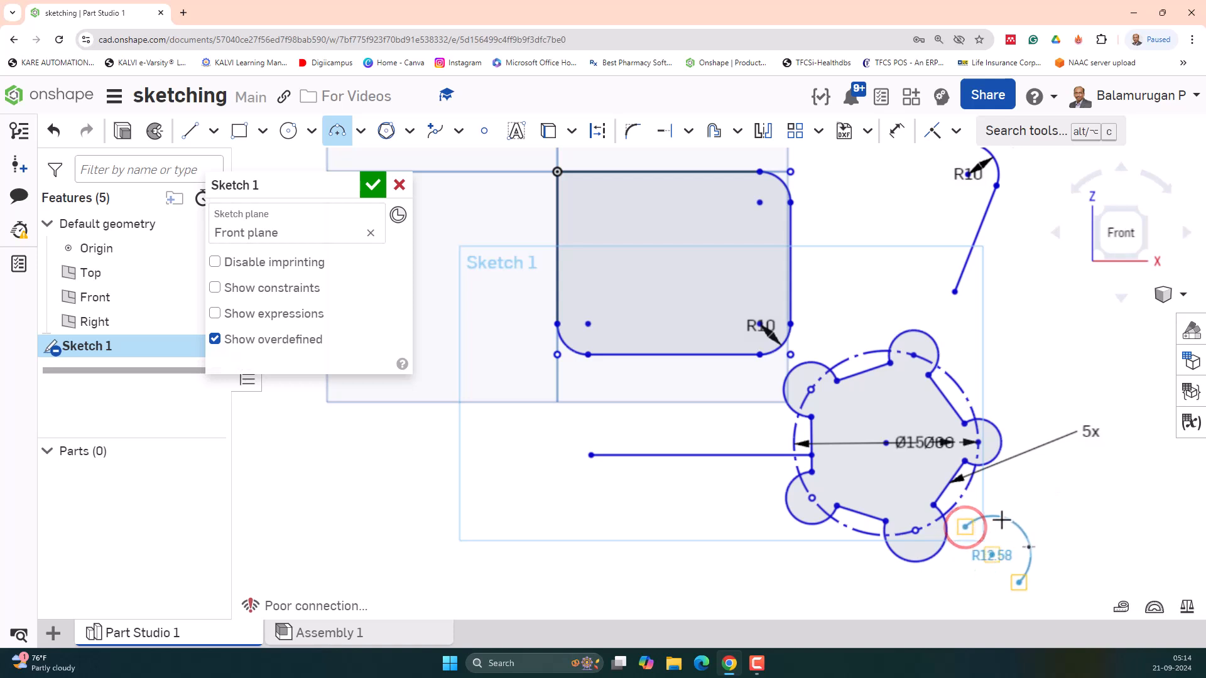
click(981, 555)
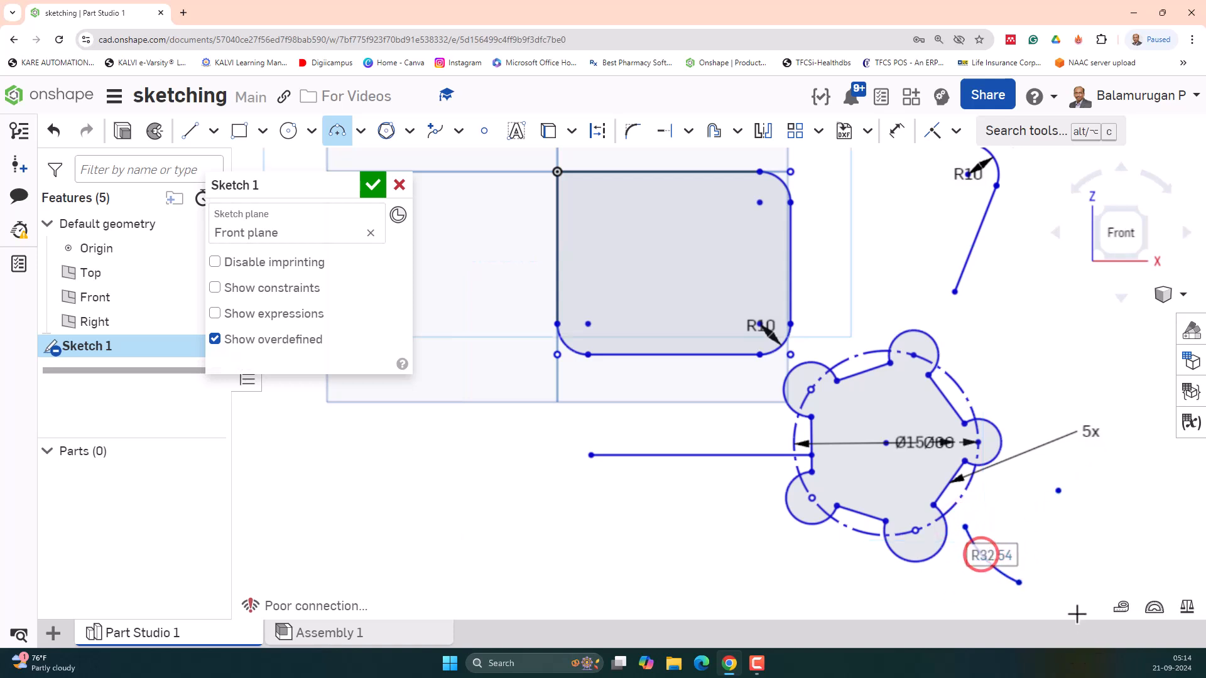
key(Escape)
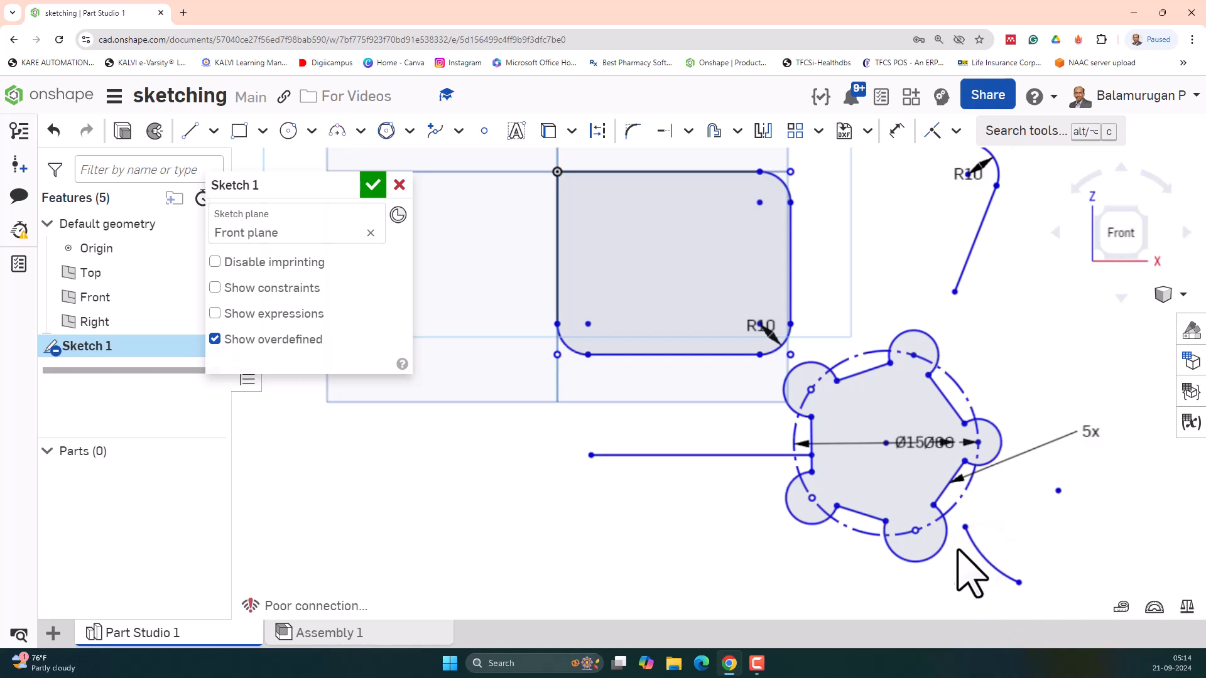
Extend the upper end of the arc to the pentagon's lower-right side.
scroll(974, 544, up, 3)
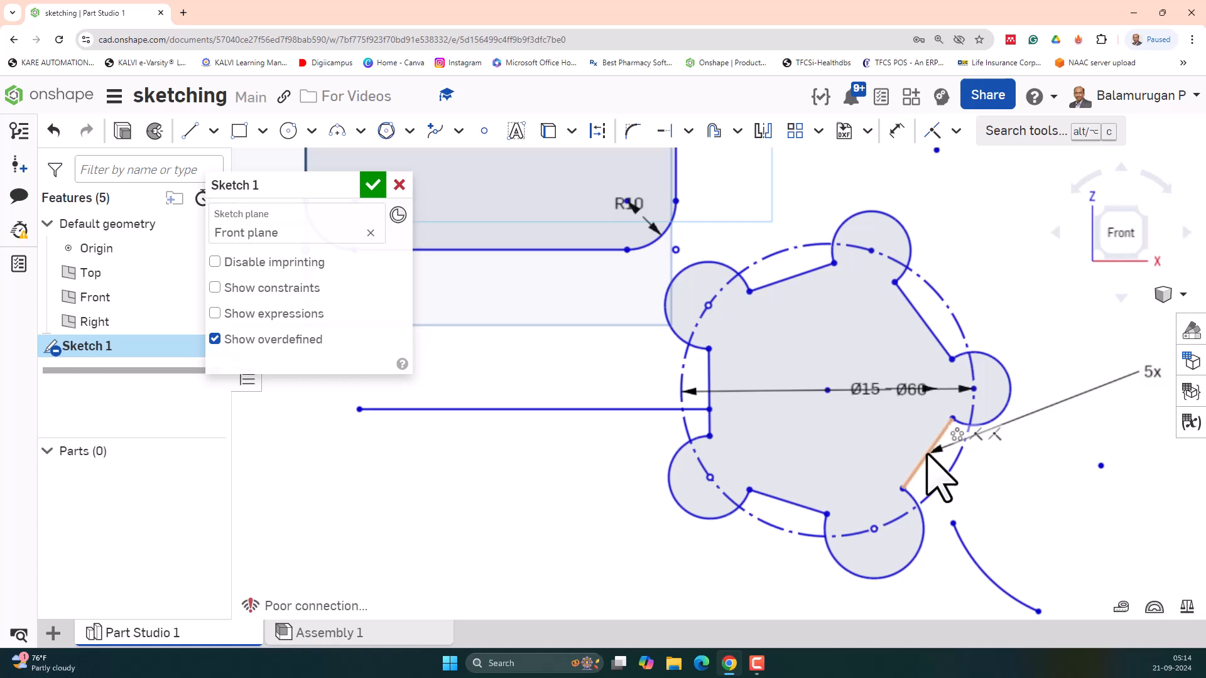
click(664, 133)
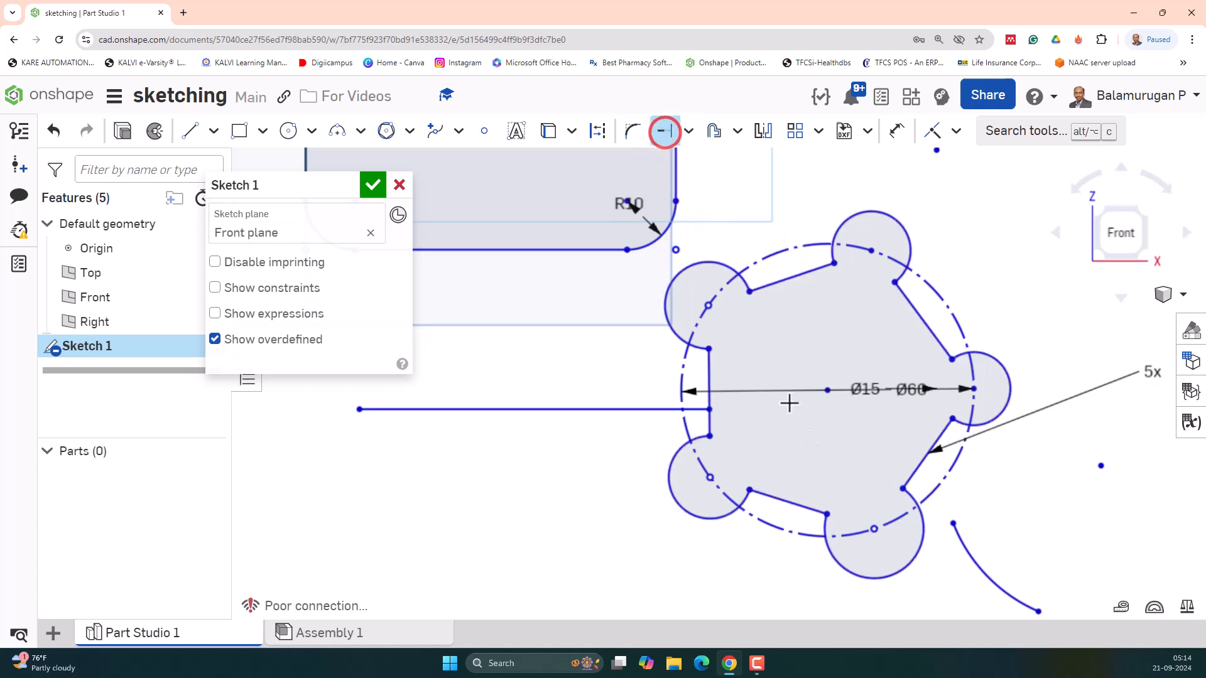
click(973, 565)
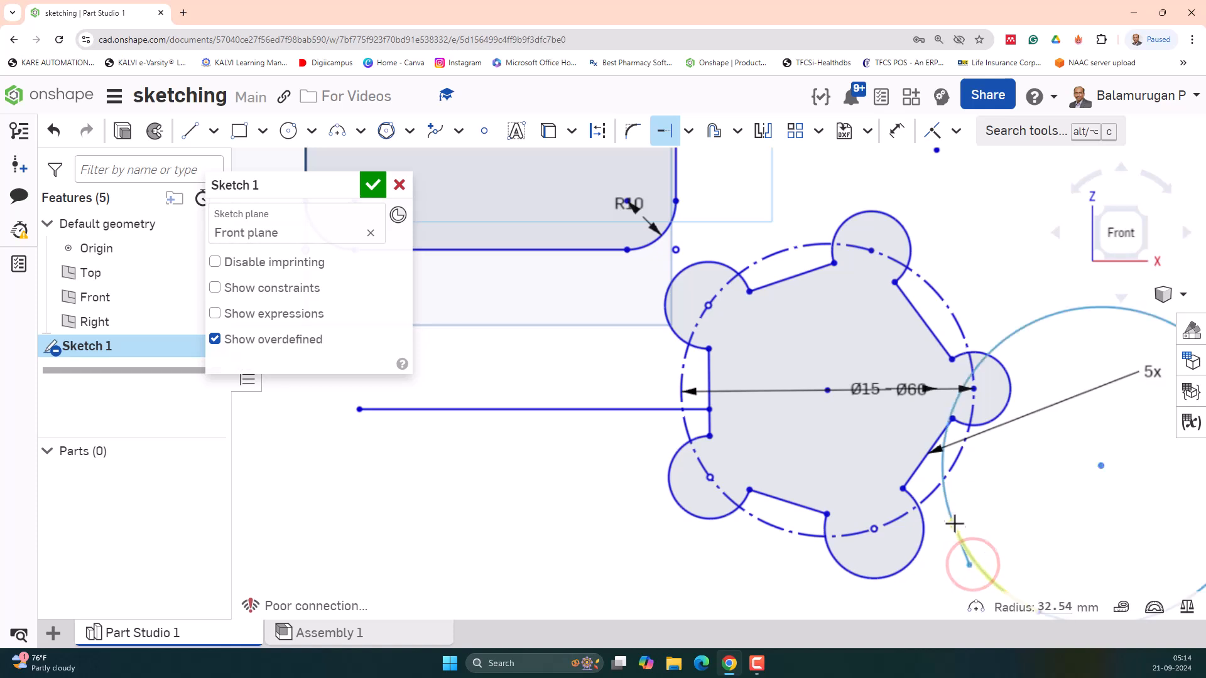
click(939, 433)
scroll(1140, 537, down, 3)
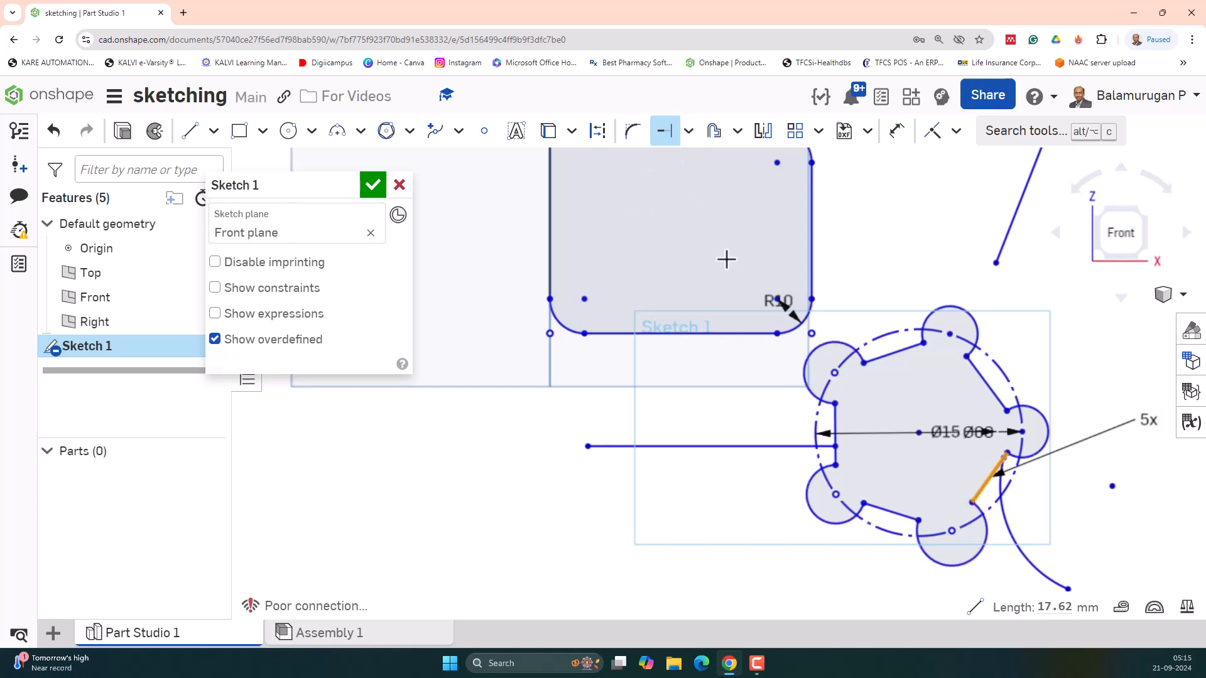
scroll(866, 293, up, 3)
scroll(868, 293, down, 4)
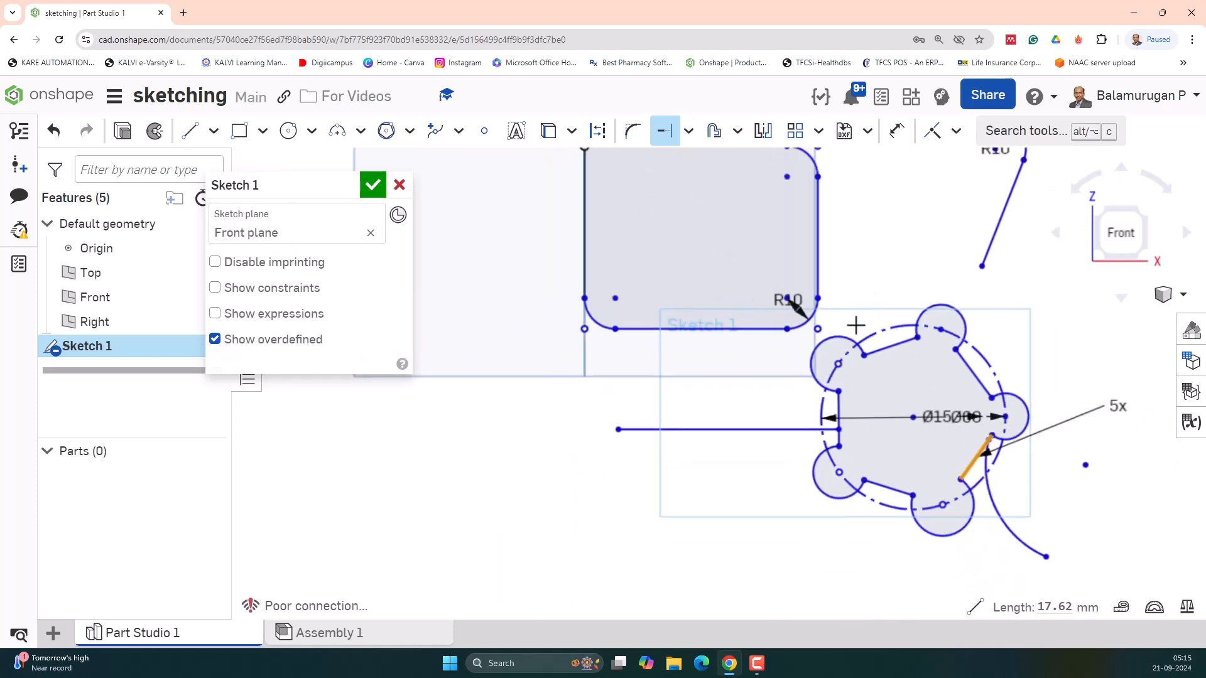
Sketch a circle about 20 mm in diameter between the rectangle's lower edge and the left end of the horizontal line.
scroll(856, 325, up, 3)
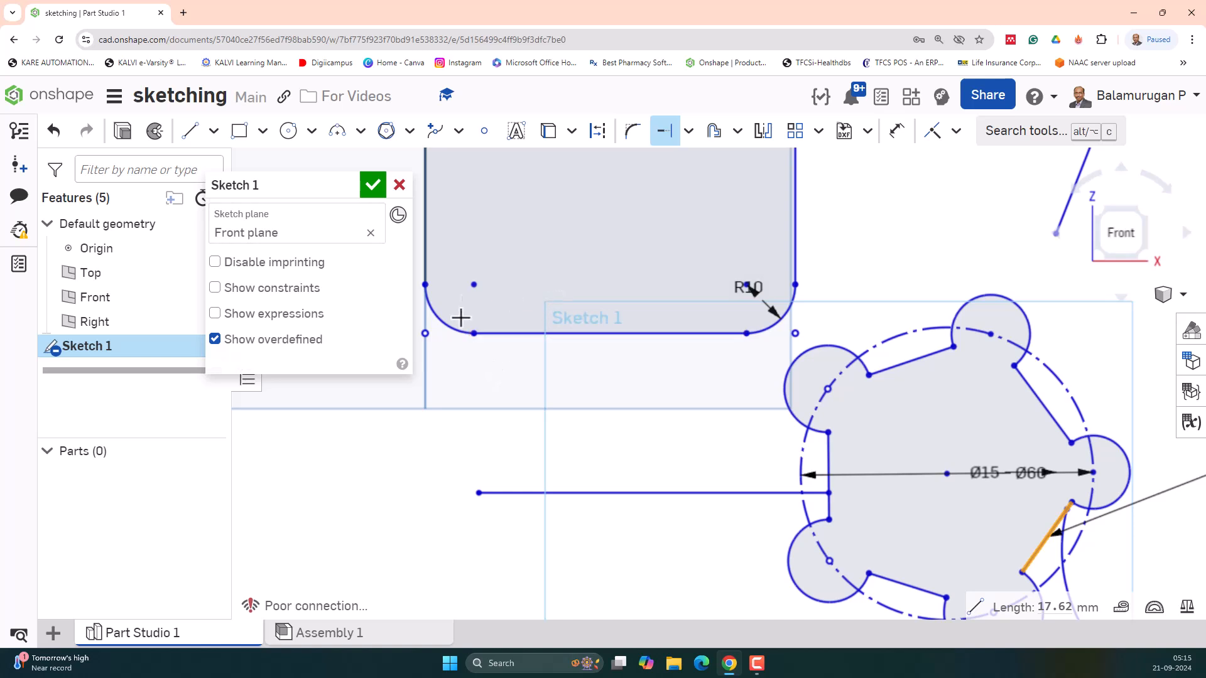
click(289, 130)
click(522, 428)
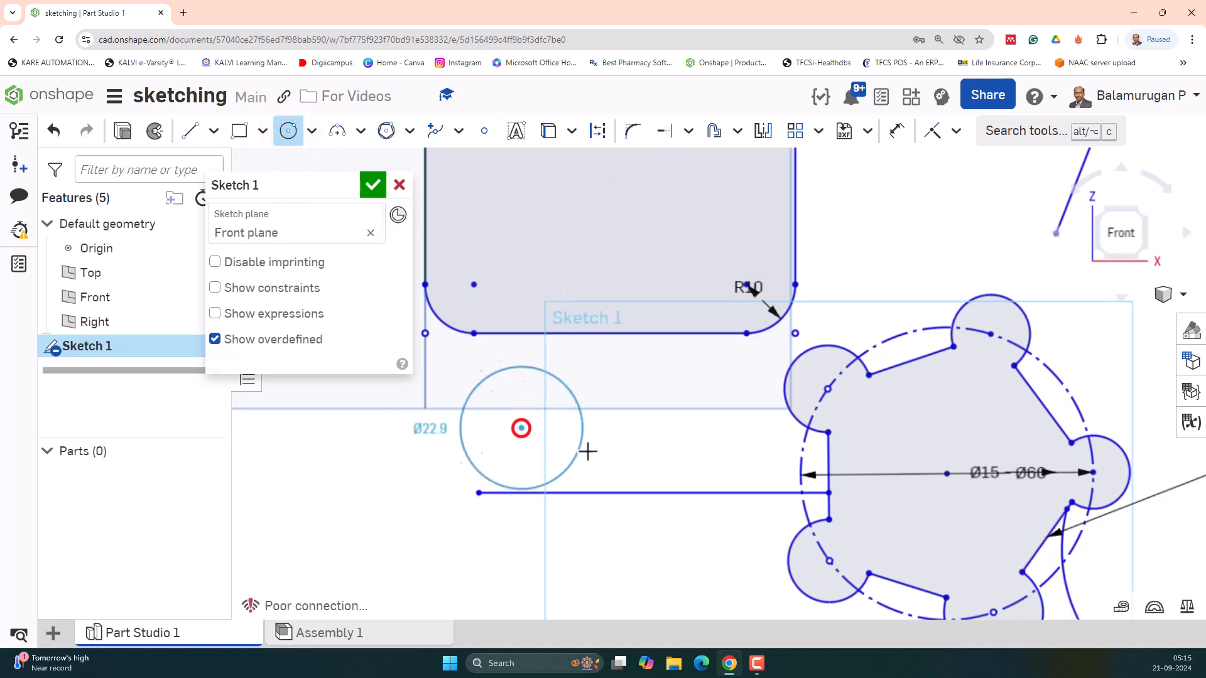
click(569, 428)
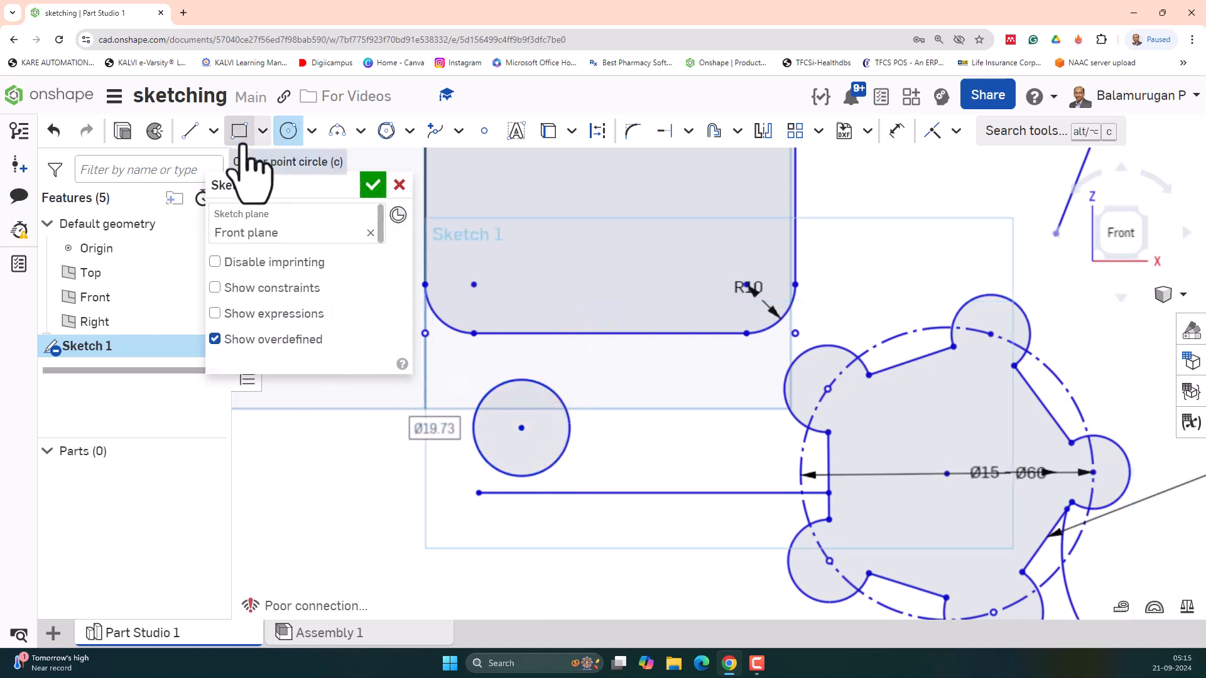
click(191, 130)
click(442, 458)
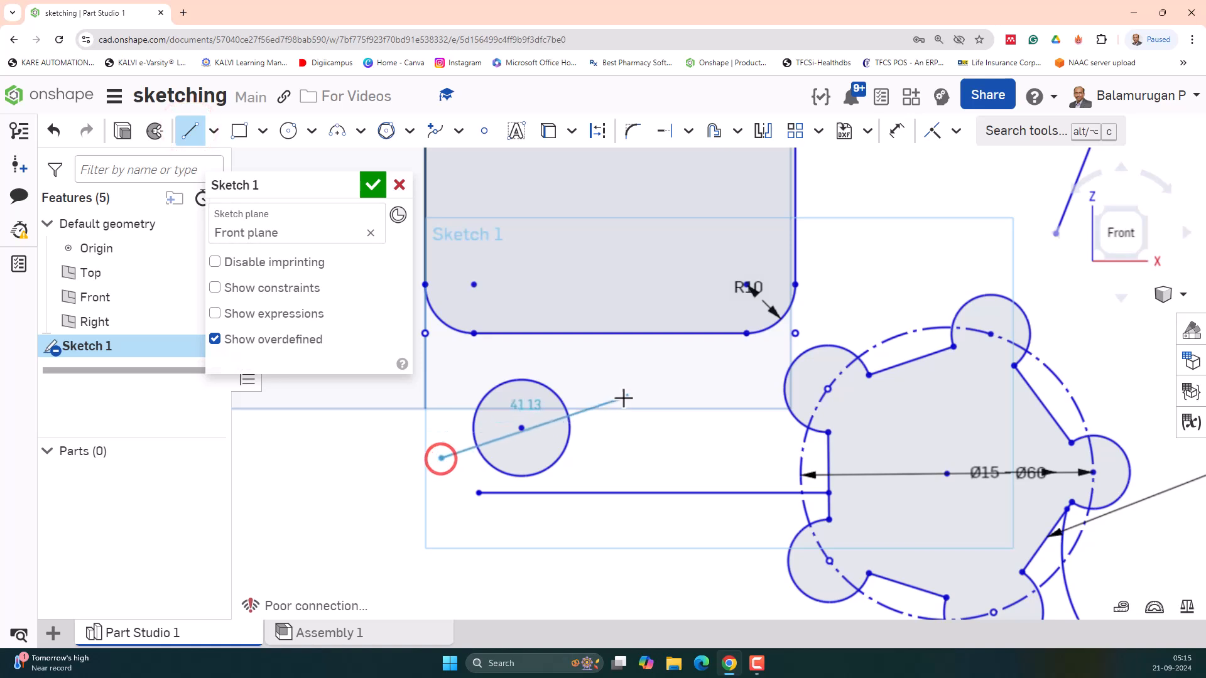
click(611, 395)
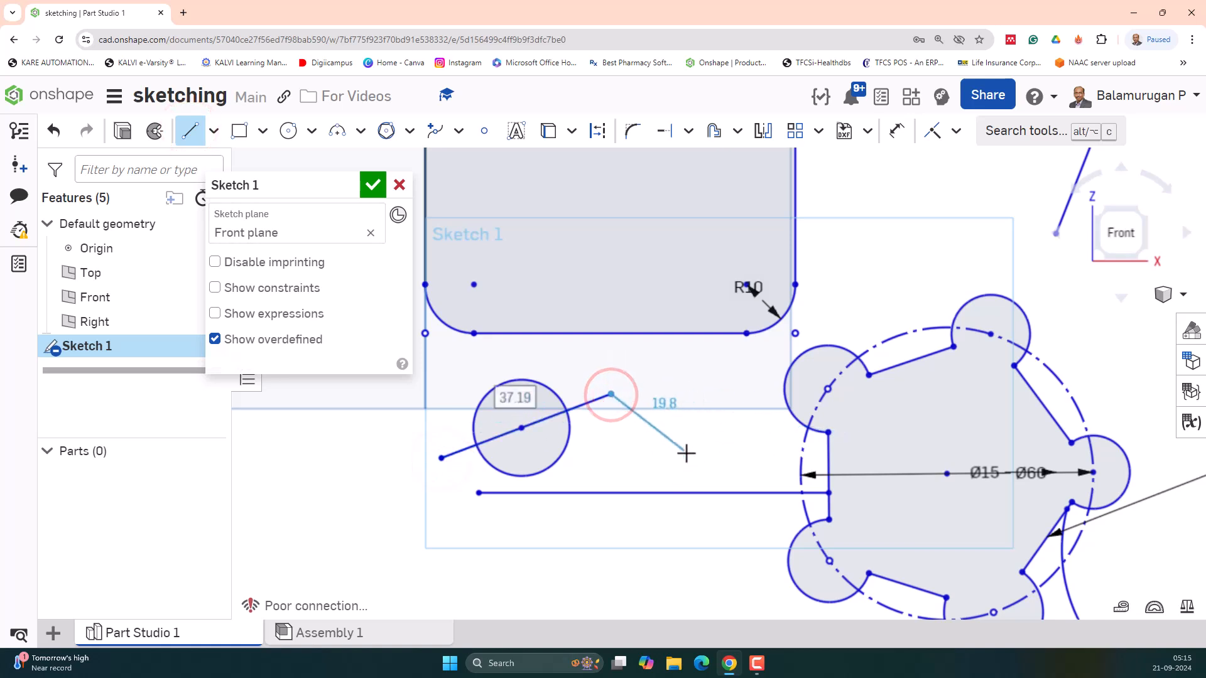
key(Escape)
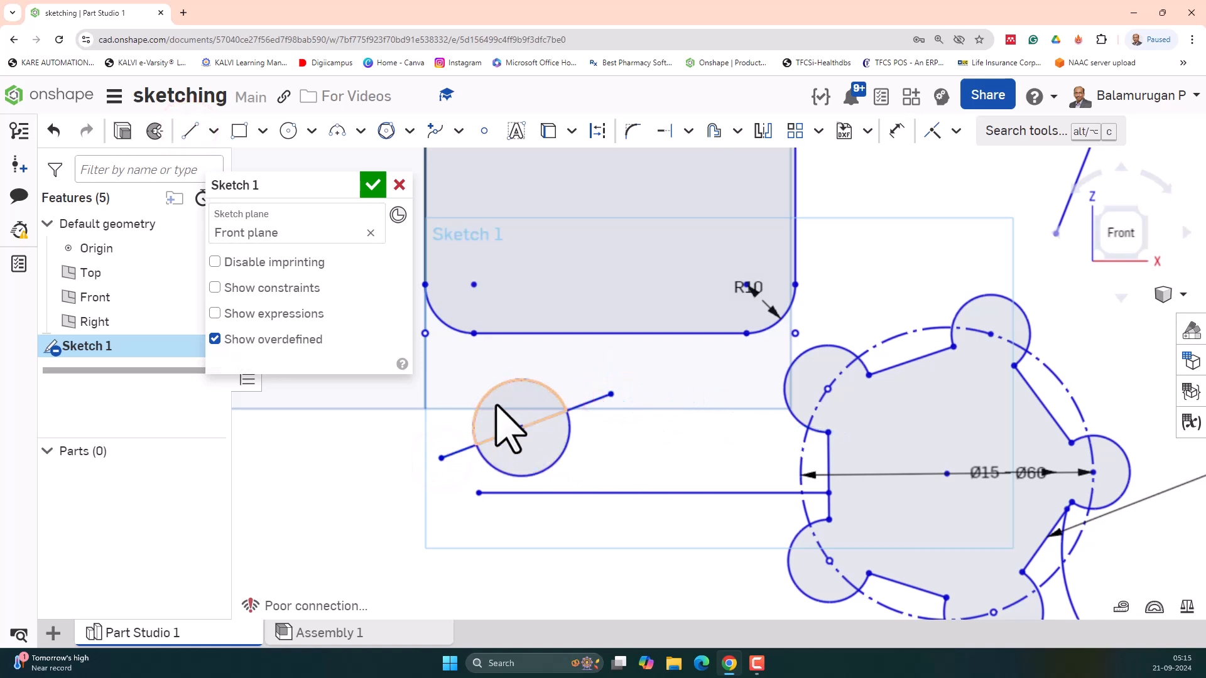
key(ctrl+z)
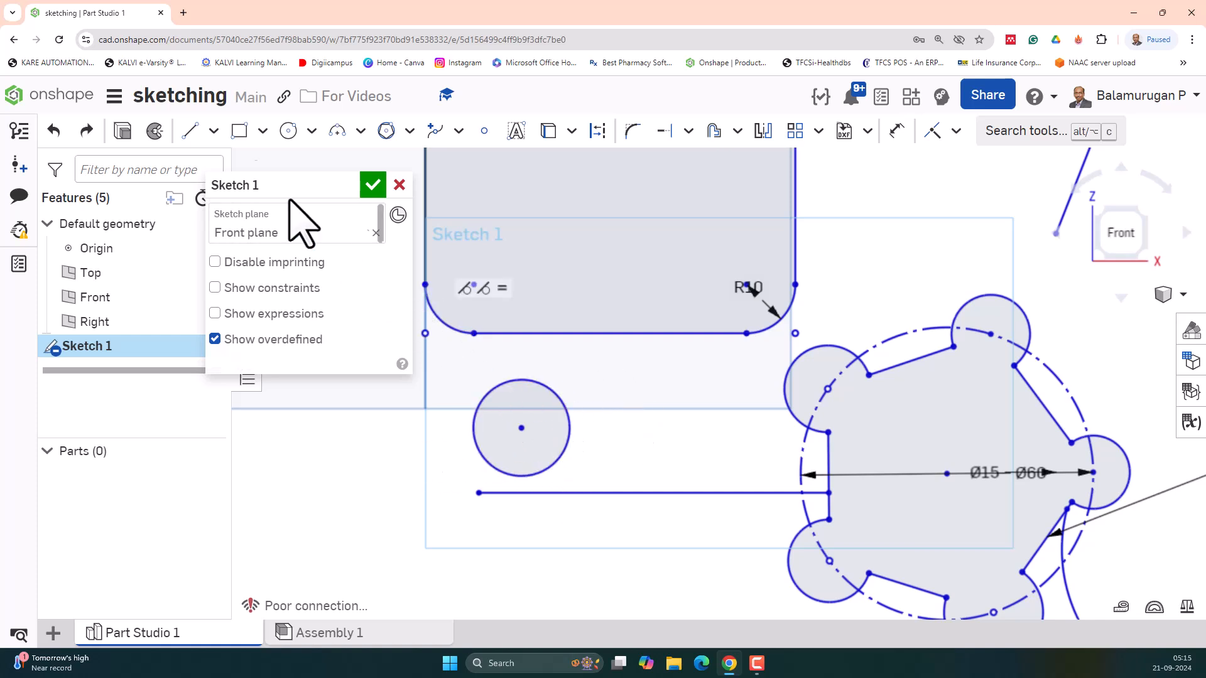
Sketch a horizontal line across the new circle through its centre, ending on the circle at both sides.
click(214, 131)
click(236, 197)
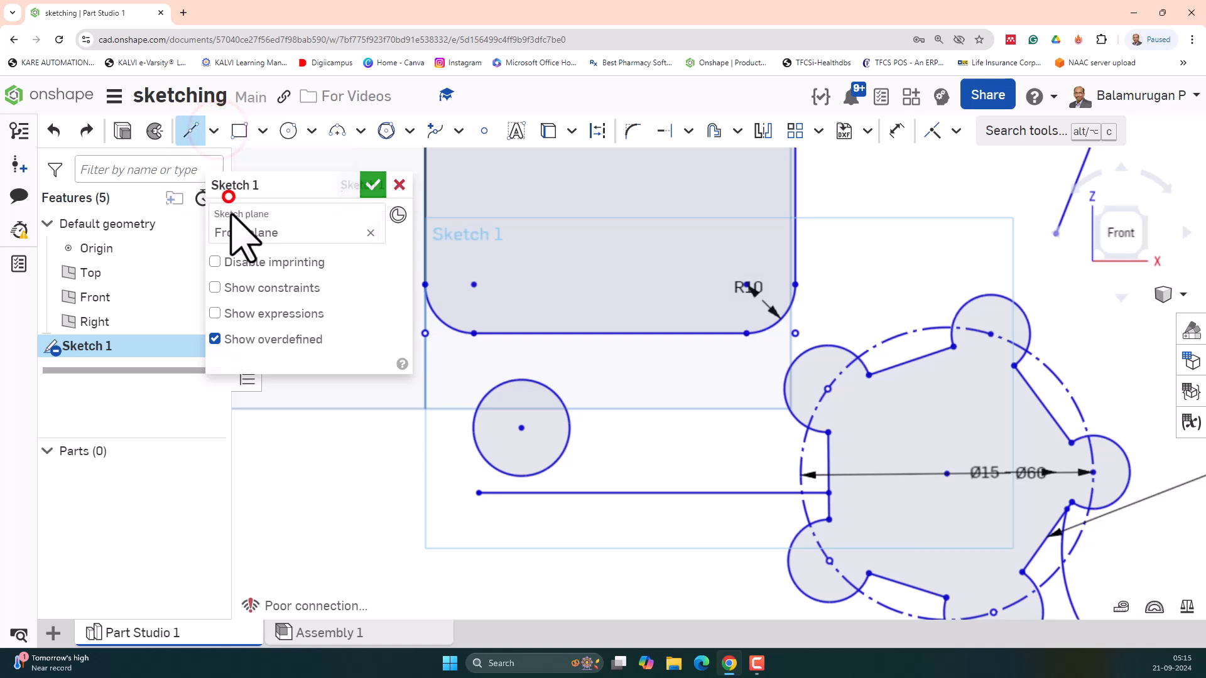
click(521, 428)
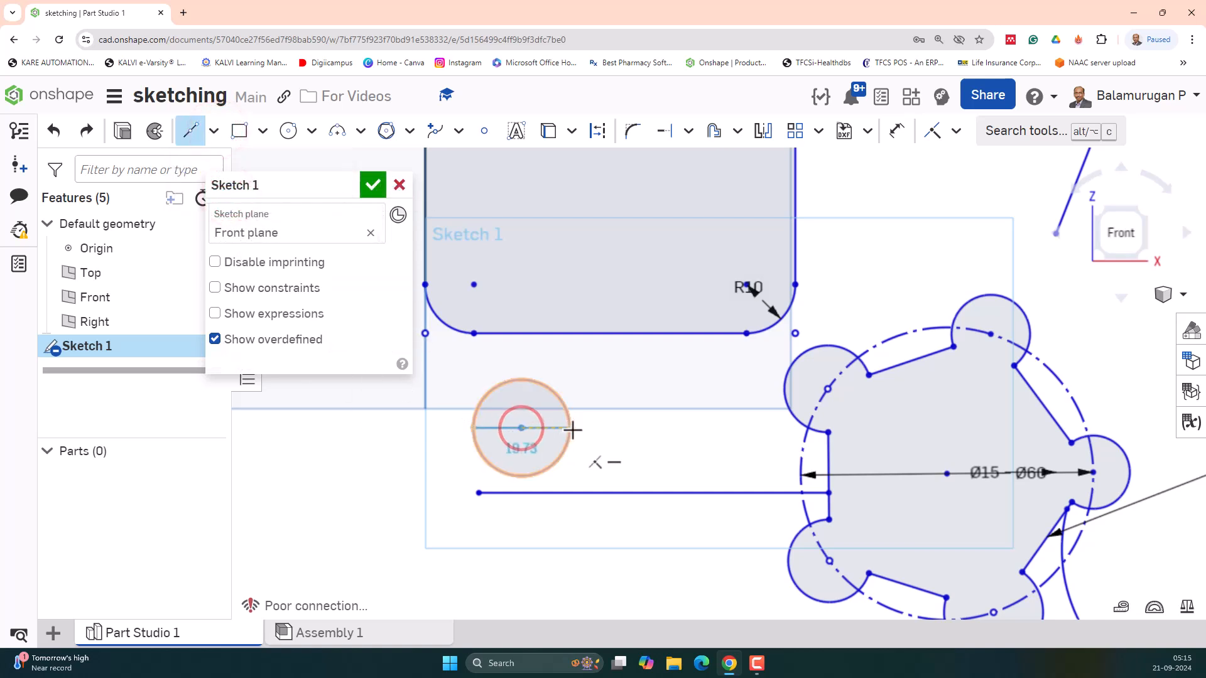
click(568, 427)
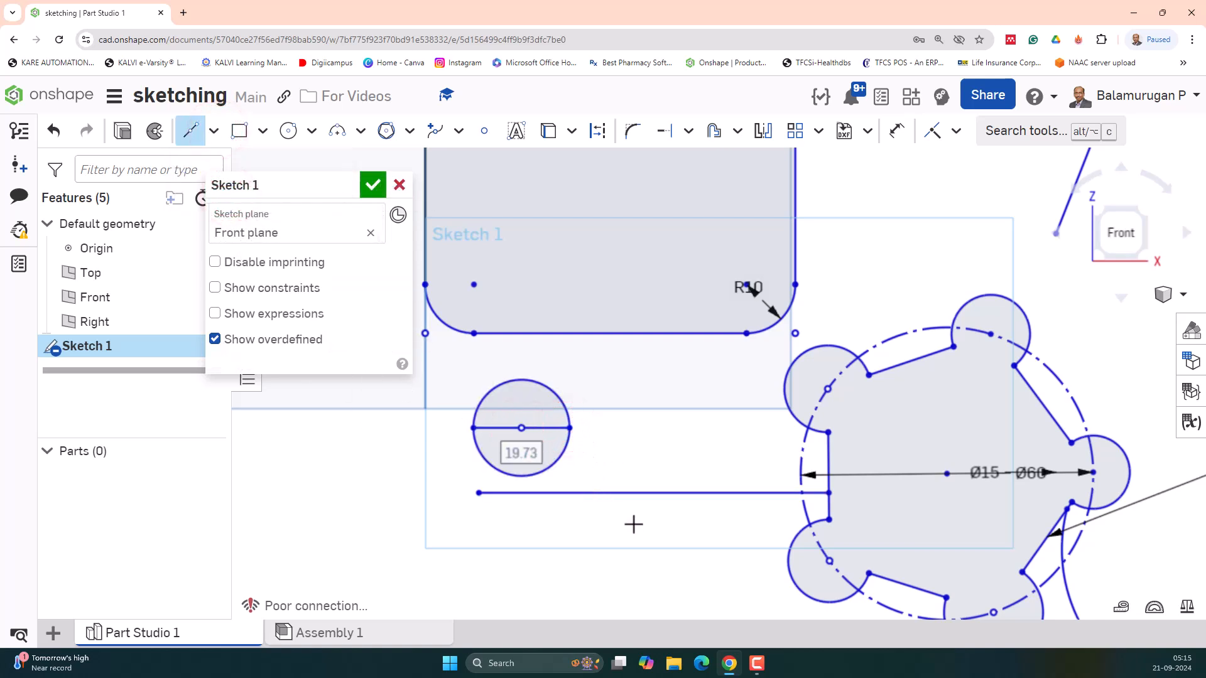
key(Escape)
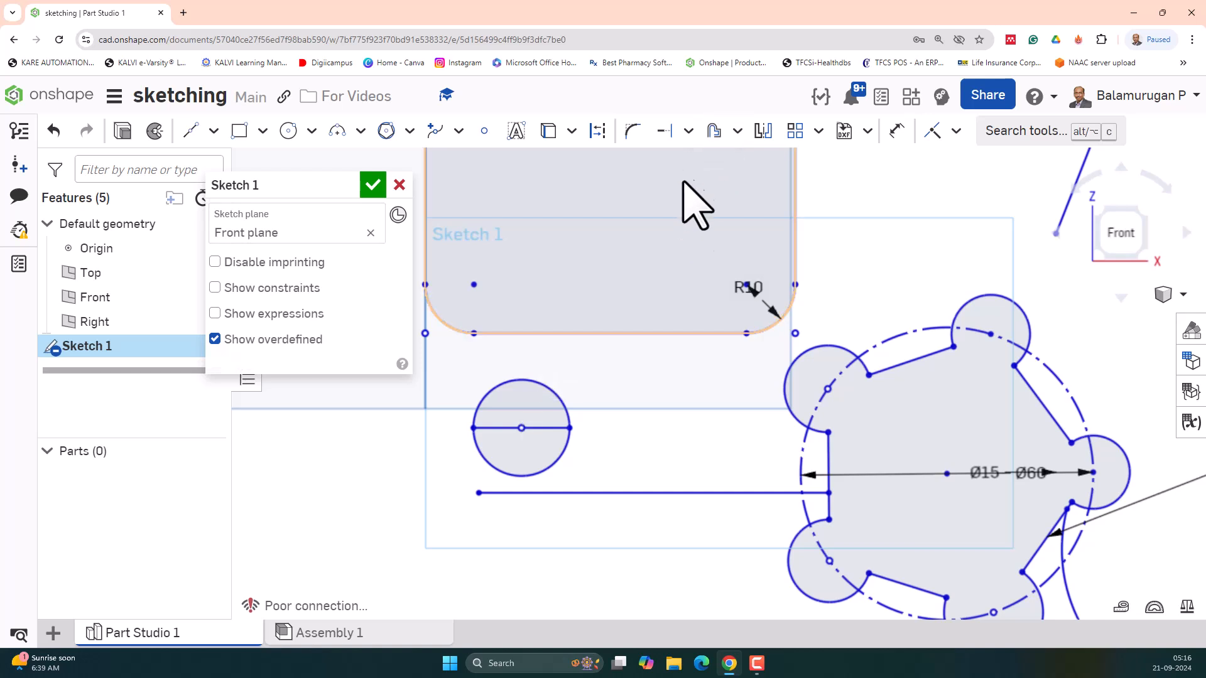
Split the circle at the two end points of its horizontal diameter line.
click(690, 129)
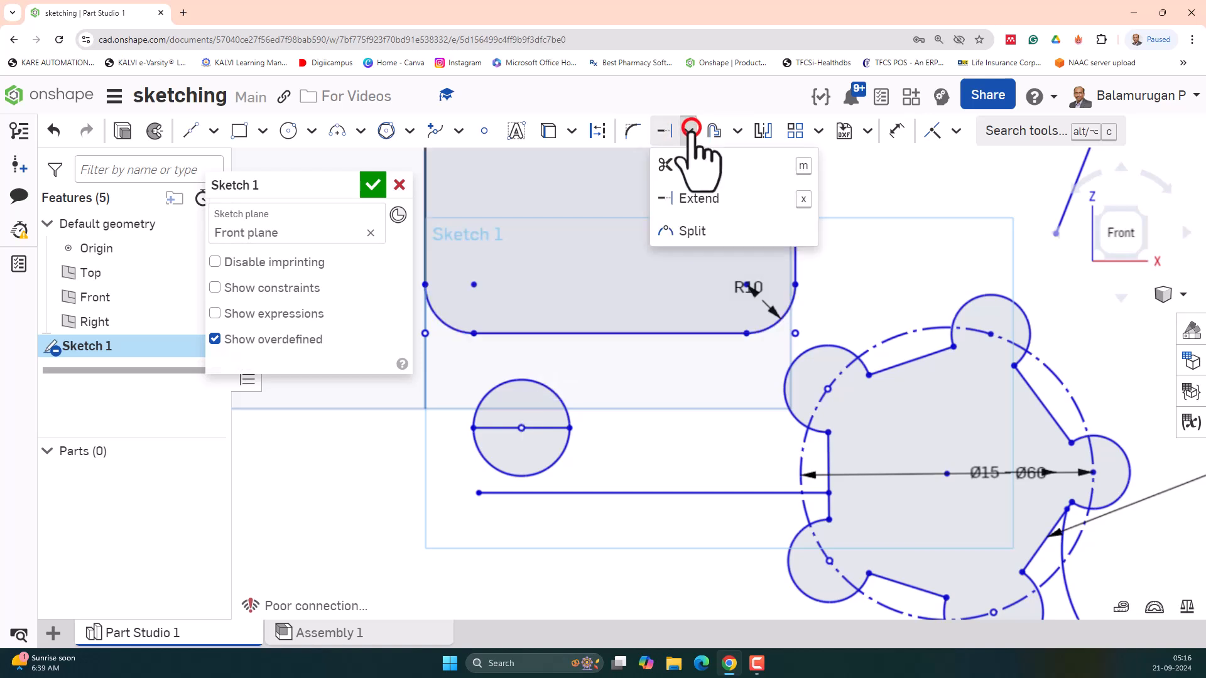
click(698, 230)
scroll(625, 440, up, 2)
scroll(624, 445, up, 3)
scroll(623, 444, down, 3)
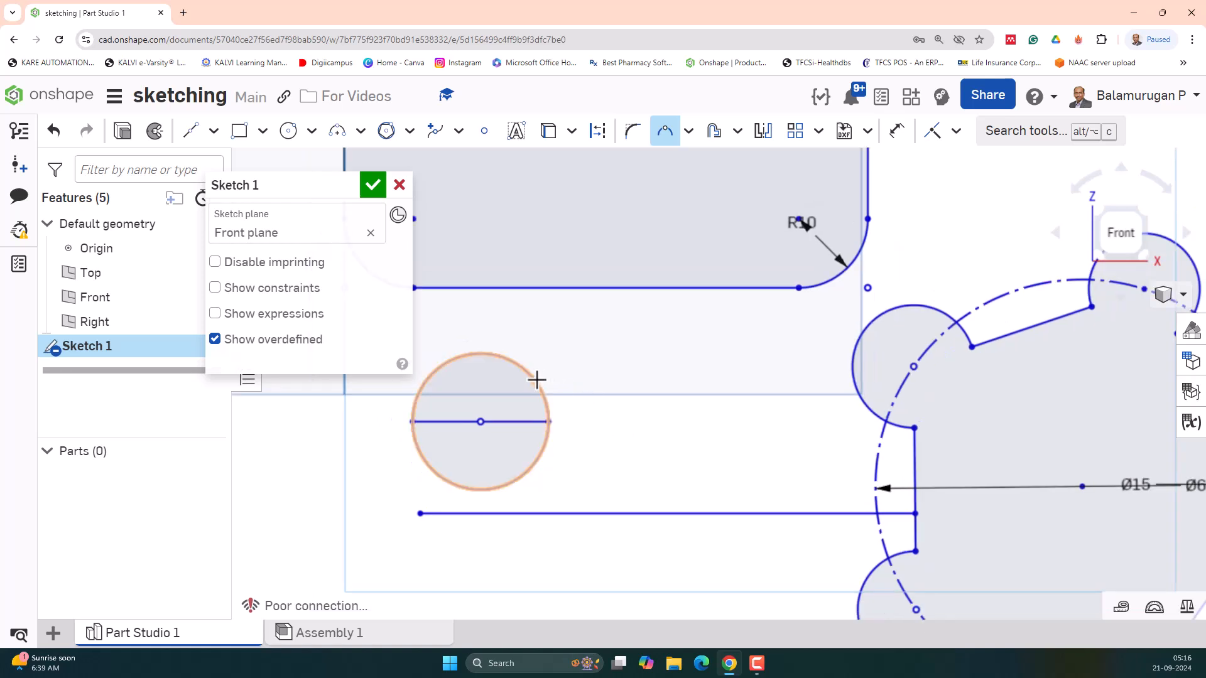
click(549, 422)
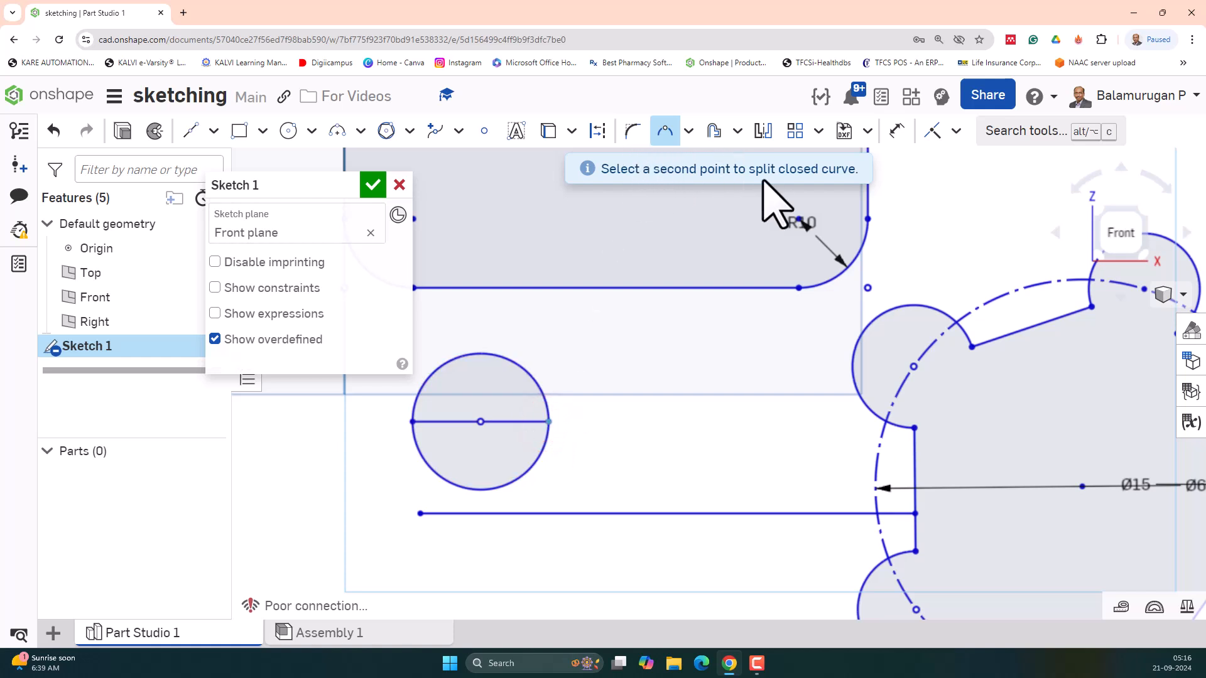
click(411, 421)
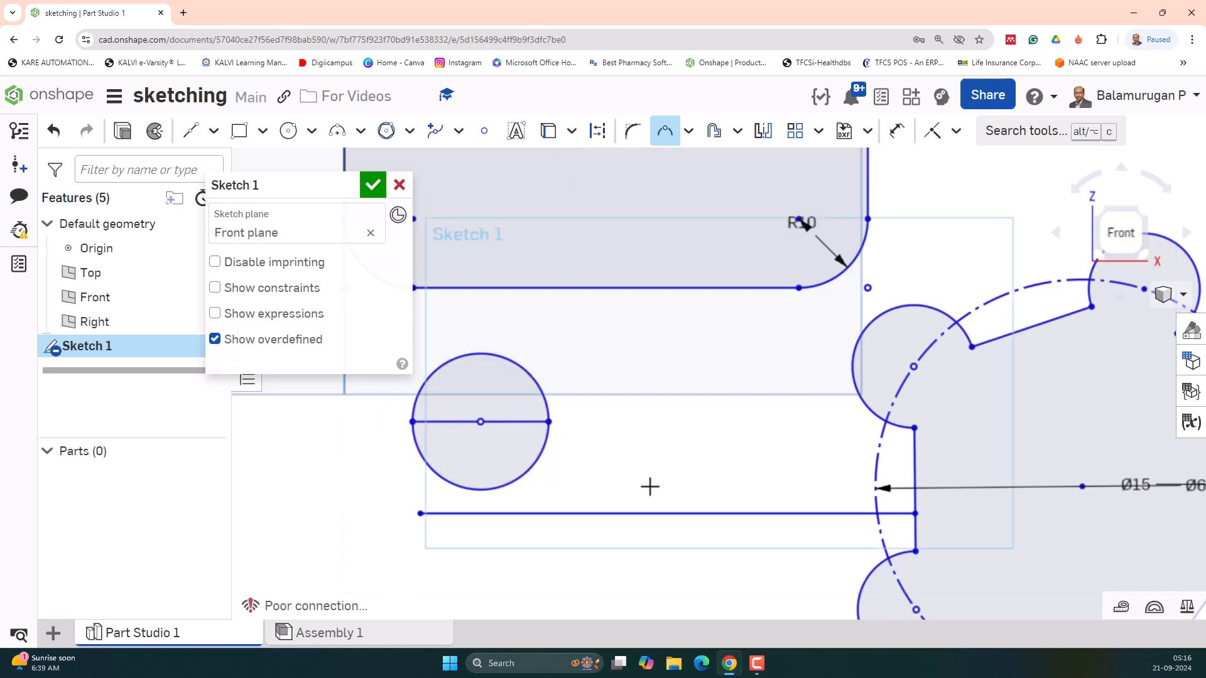
key(Escape)
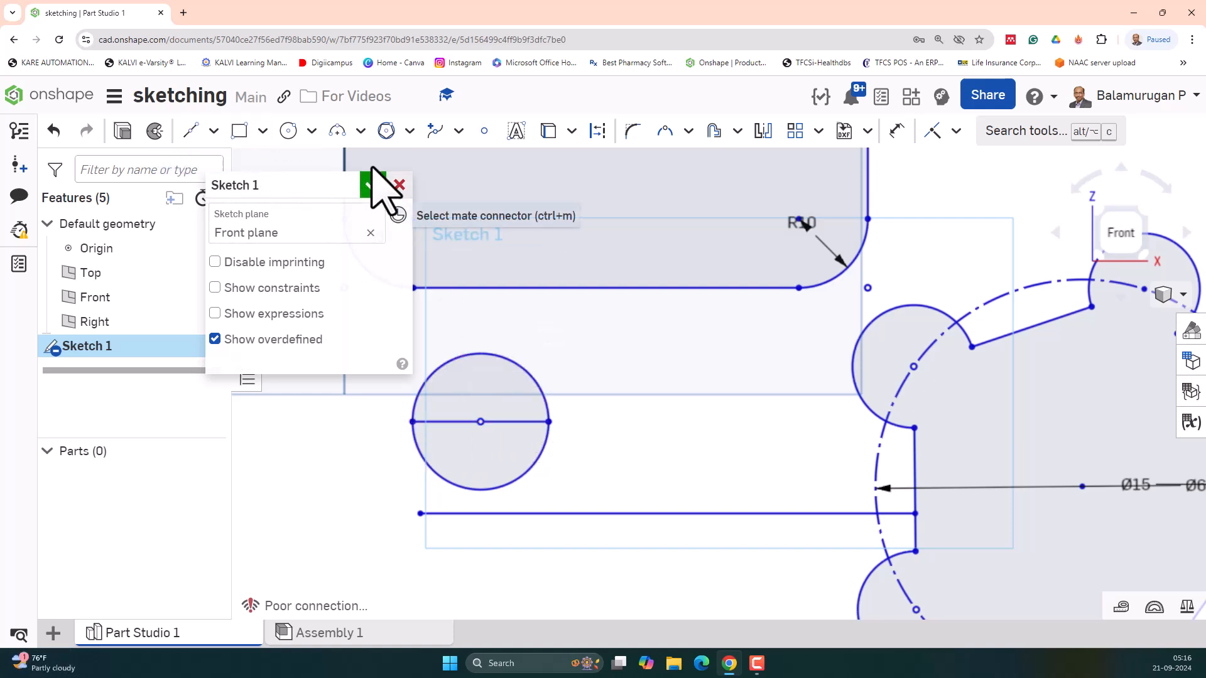
Sketch a downward-bulging three-point arc with a radius of about 10 mm between the split circle and the lobed pentagon.
click(337, 131)
click(640, 369)
click(766, 340)
click(731, 396)
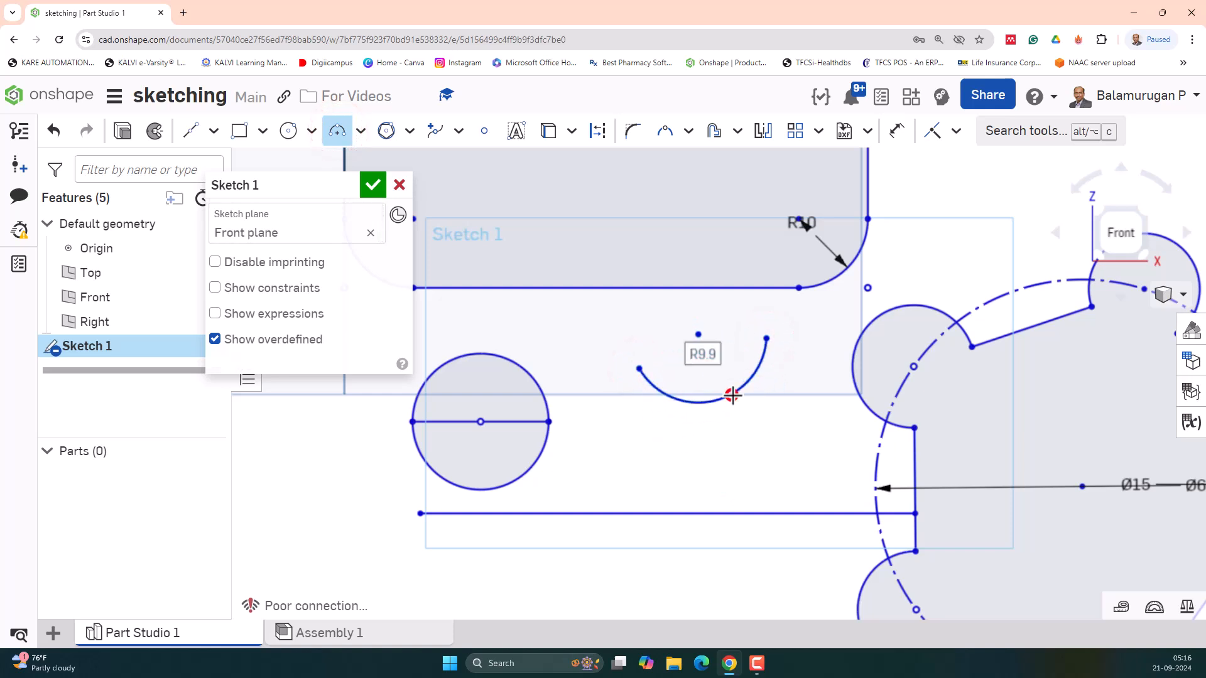
key(Escape)
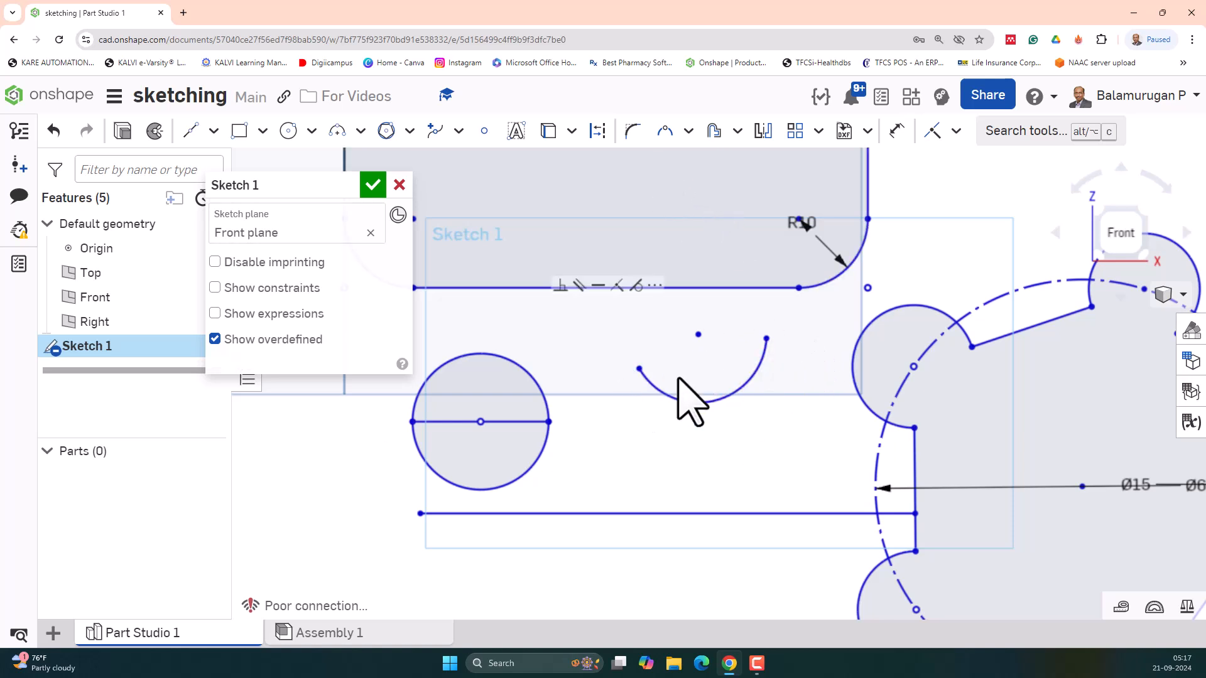
Split the small three-point arc at a point near its lowest part.
click(667, 132)
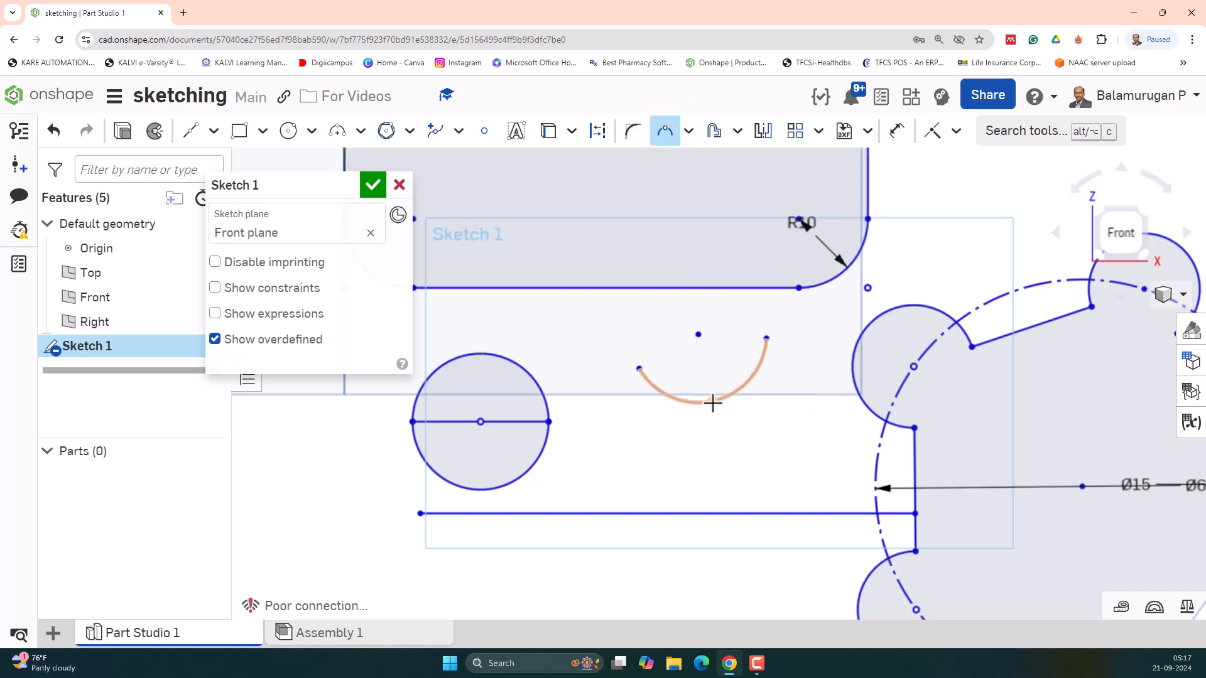
click(720, 421)
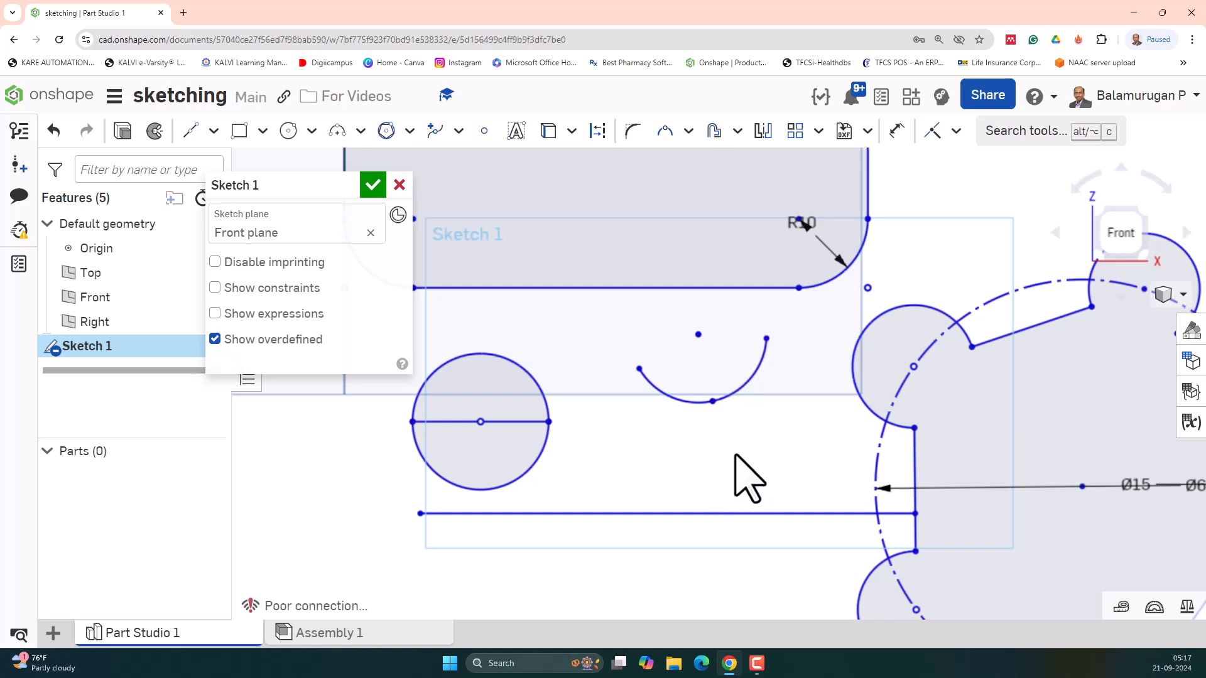
click(733, 288)
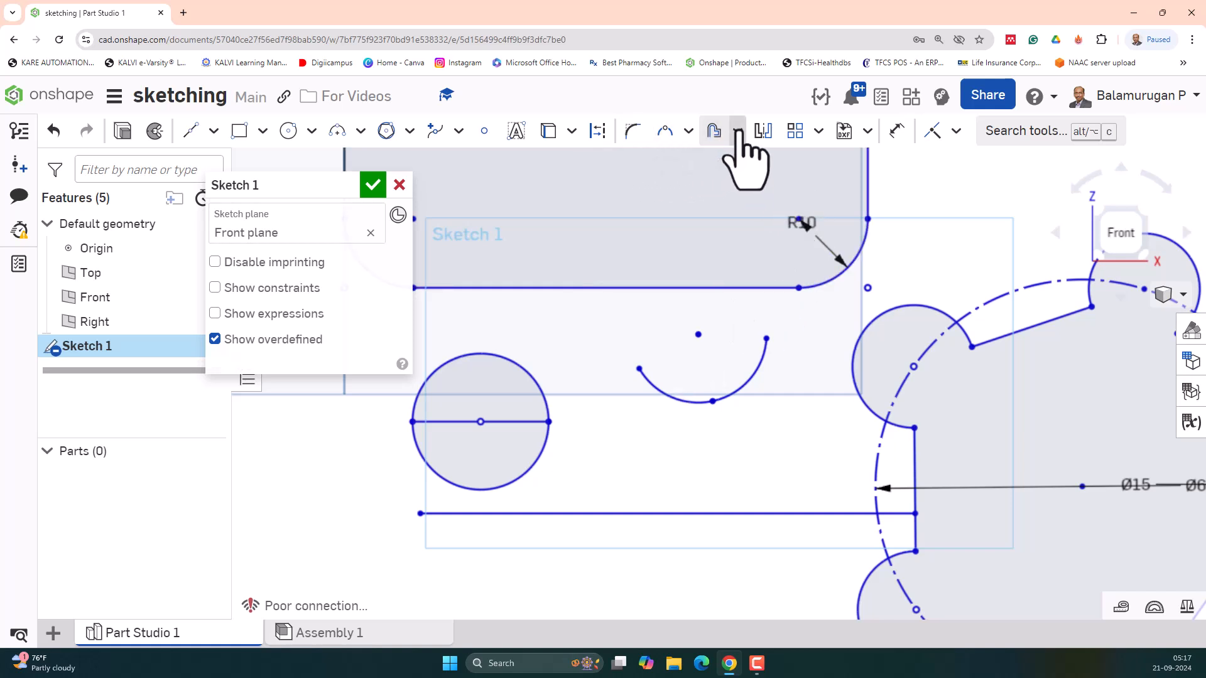
Try an offset of the split circle's upper half, flipping its direction inward and back outward.
click(738, 131)
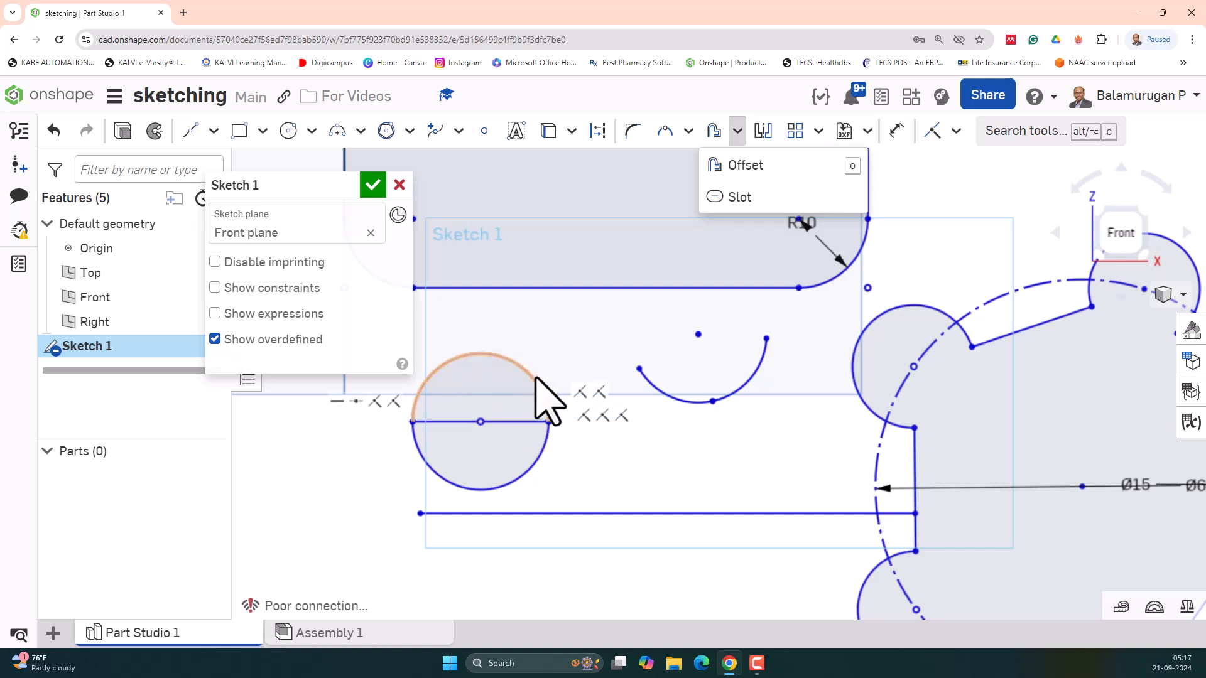
click(752, 166)
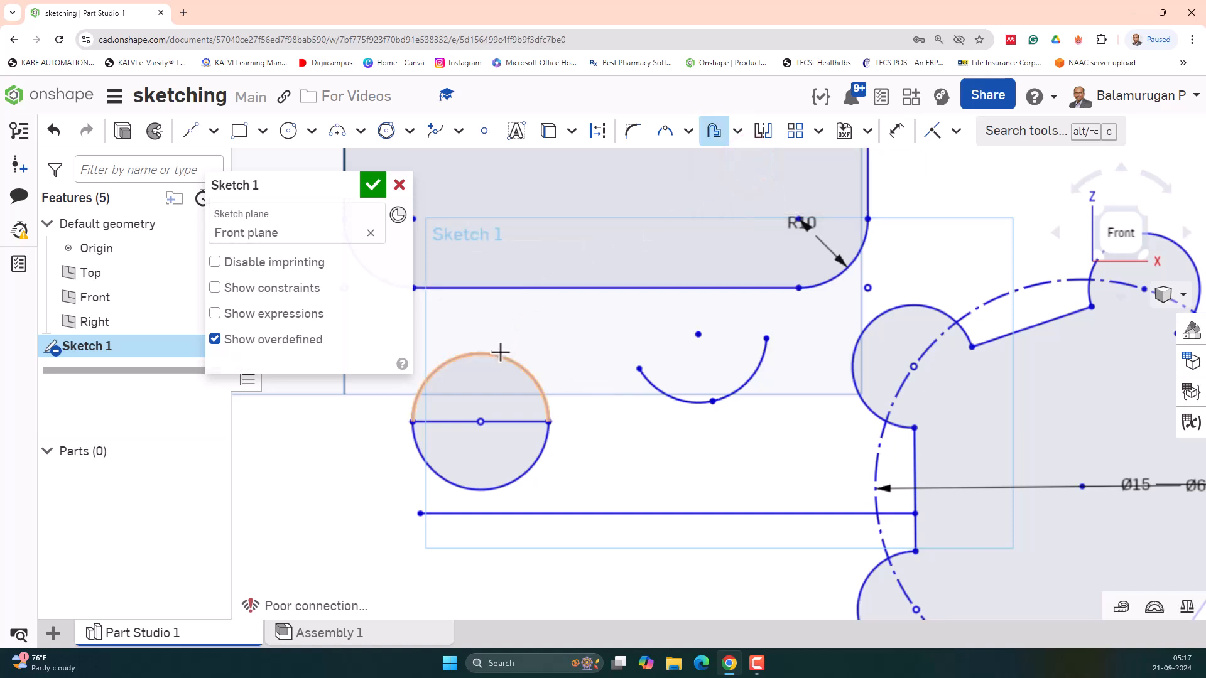
click(738, 129)
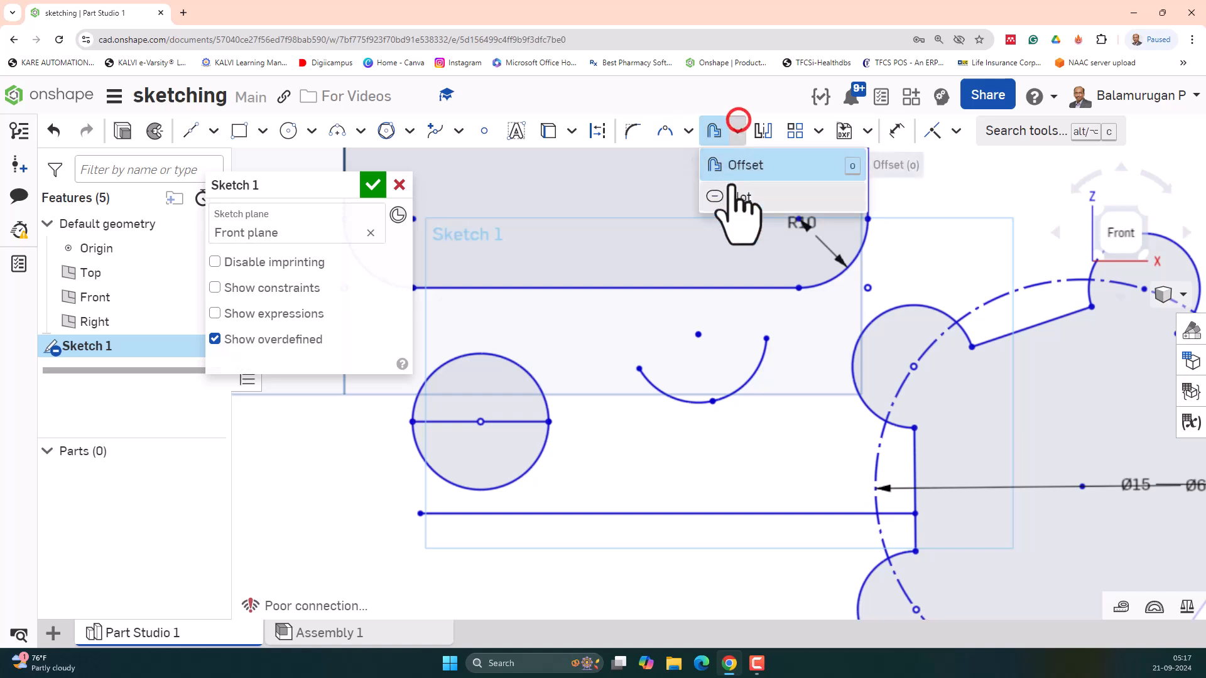
click(518, 365)
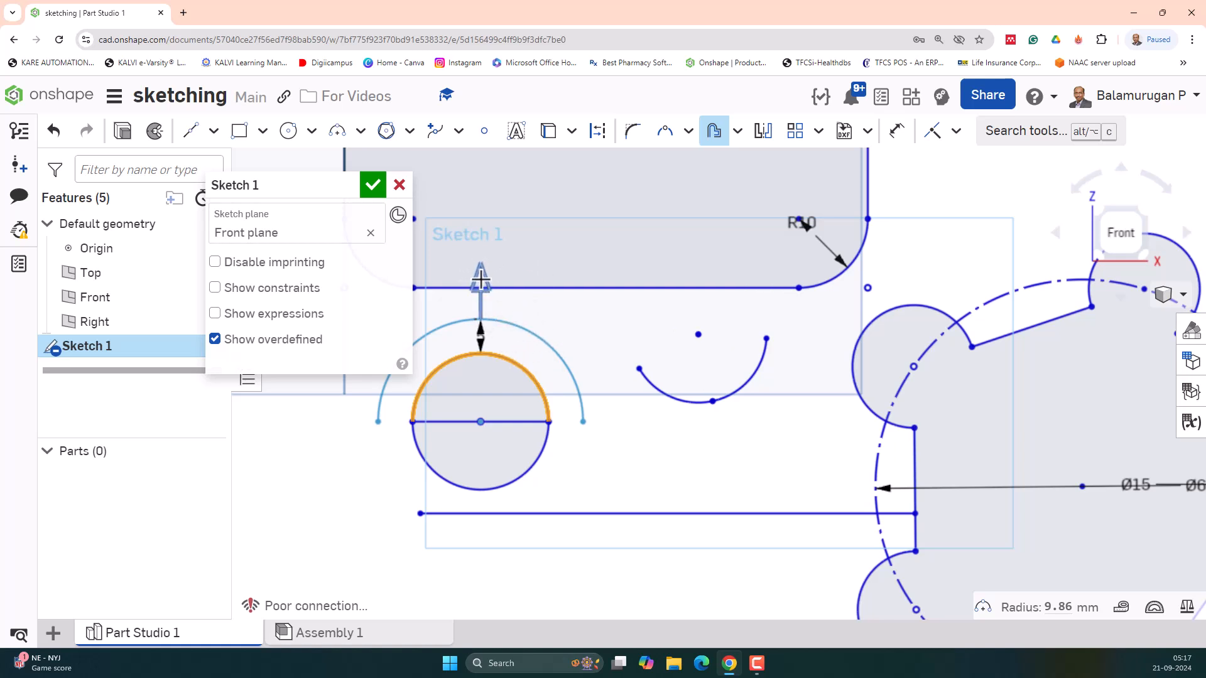
drag(480, 279, 474, 431)
click(481, 435)
click(483, 282)
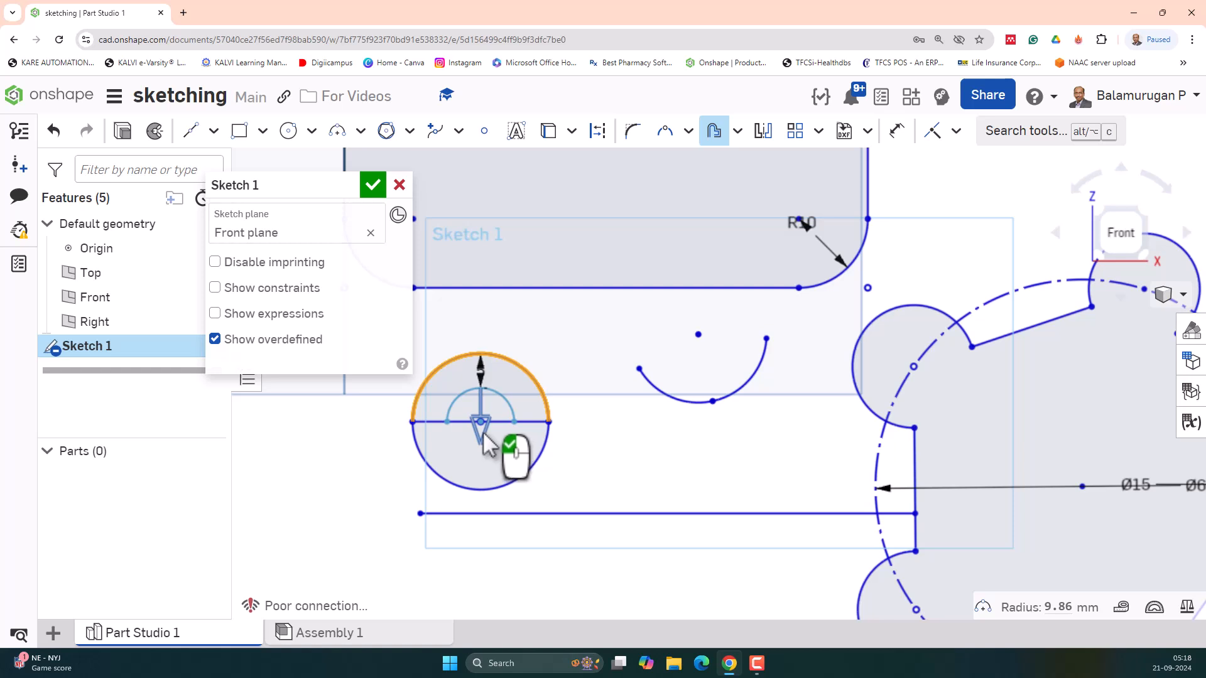
drag(483, 433, 490, 341)
Set the half-circle's offset distance to 2 mm and cancel the offset.
scroll(490, 342, up, 3)
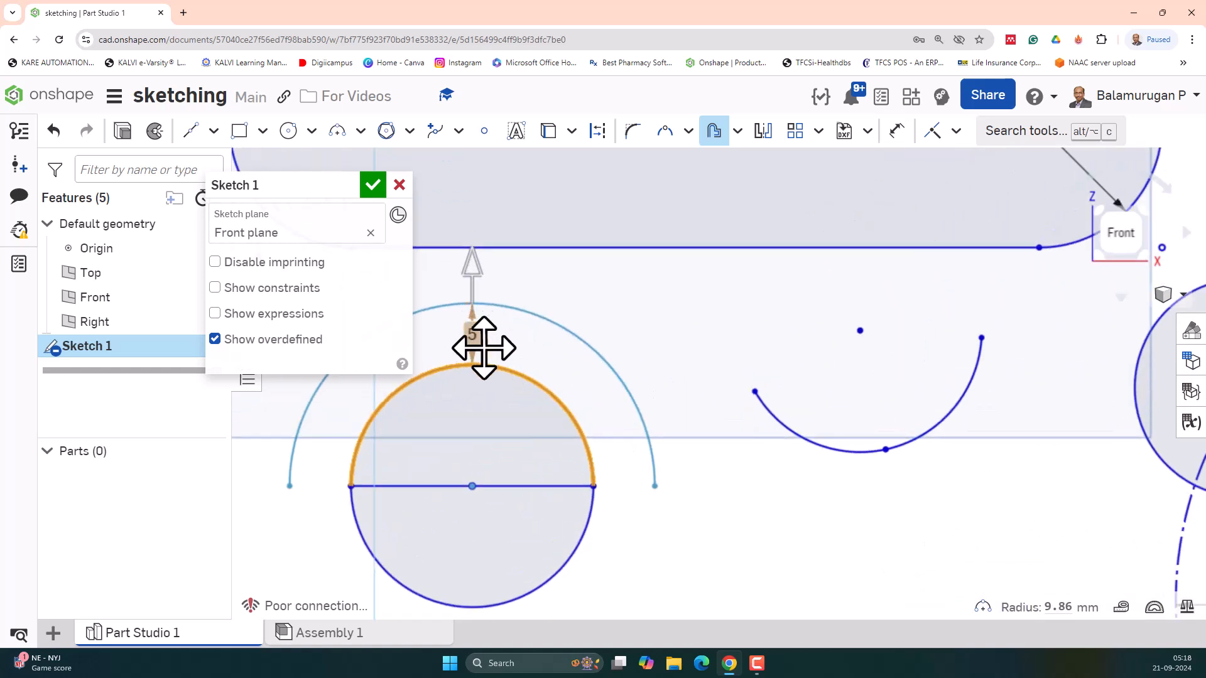
click(472, 338)
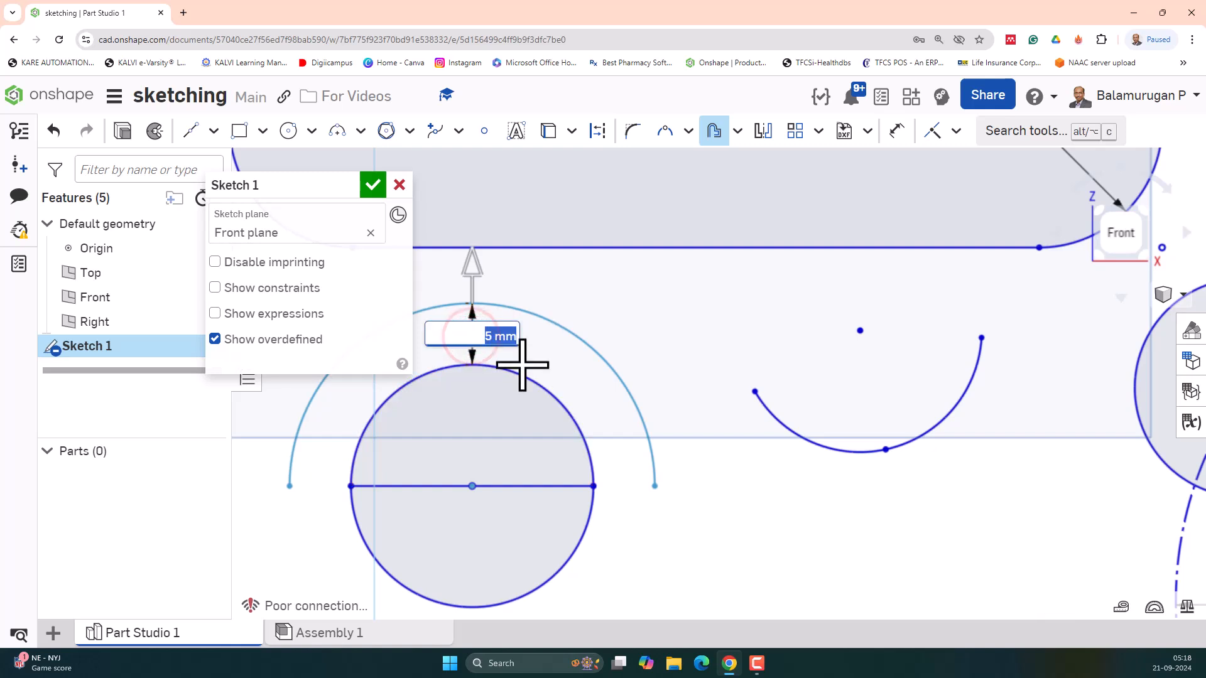
text(2)
key(Return)
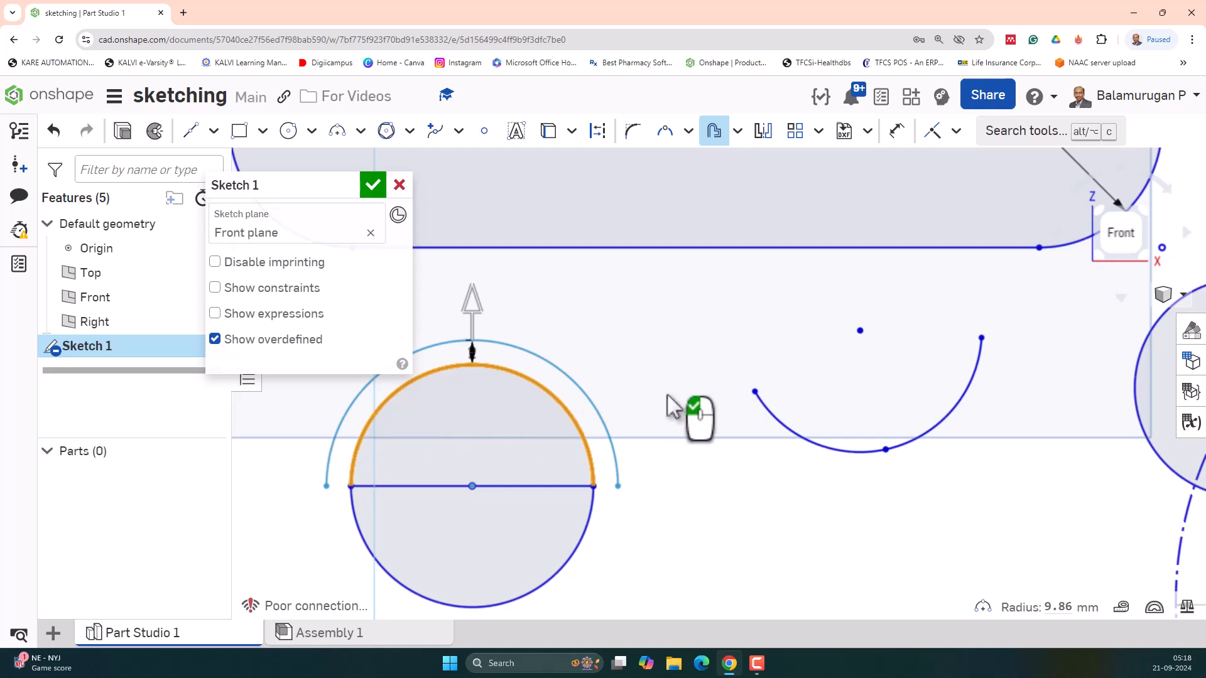
scroll(702, 404, down, 3)
scroll(817, 410, down, 3)
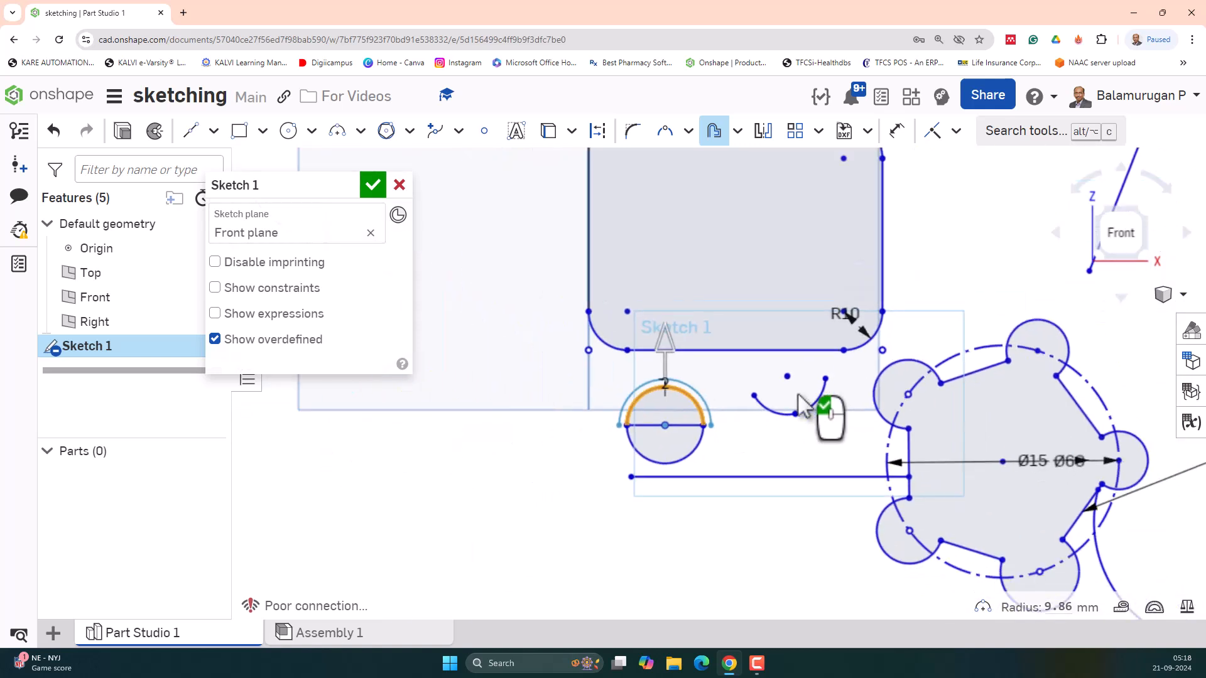
scroll(854, 423, down, 1)
scroll(854, 423, up, 2)
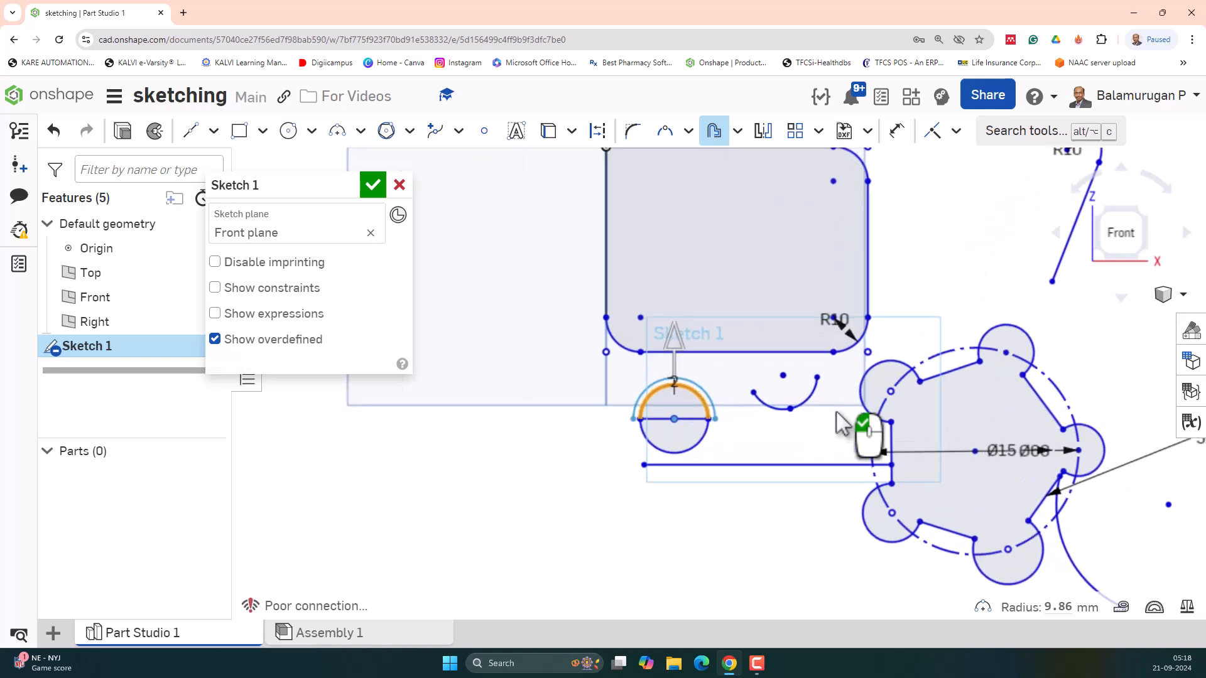
key(Escape)
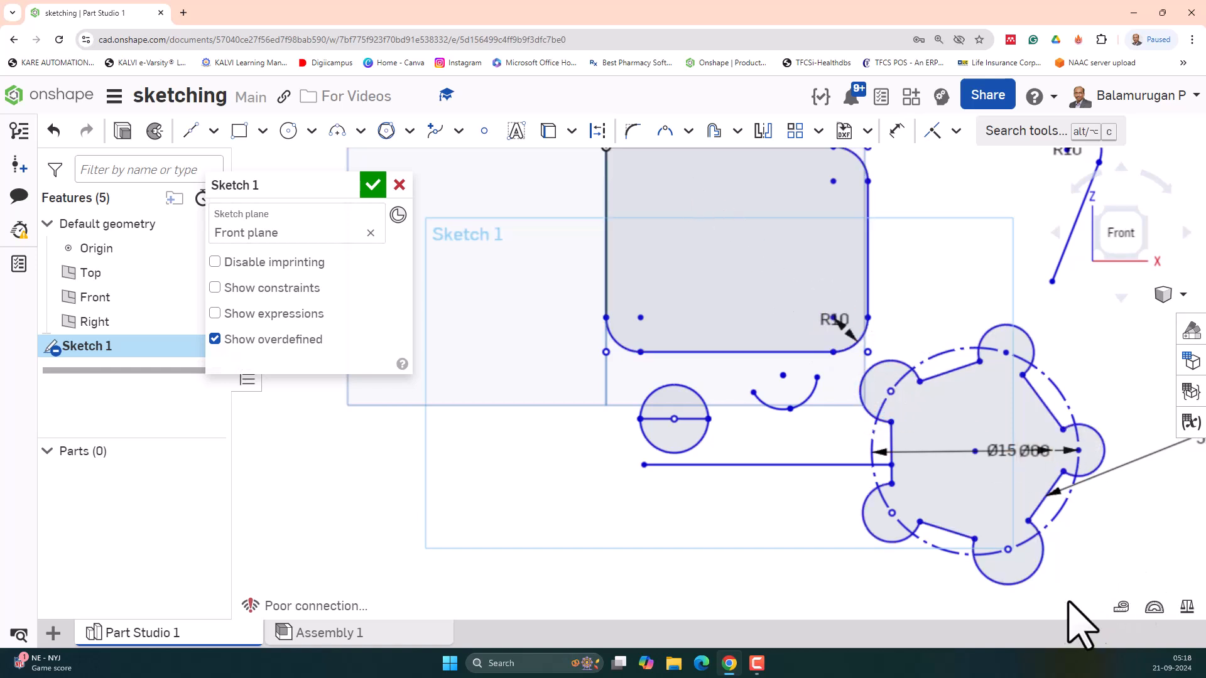
Try to offset the lobed pentagon by selecting its whole outline with a selection window, and clear the selection.
click(1147, 581)
mouse_move(1134, 508)
mouse_down()
mouse_move(1036, 386)
mouse_move(945, 349)
mouse_move(857, 339)
mouse_move(884, 291)
mouse_up()
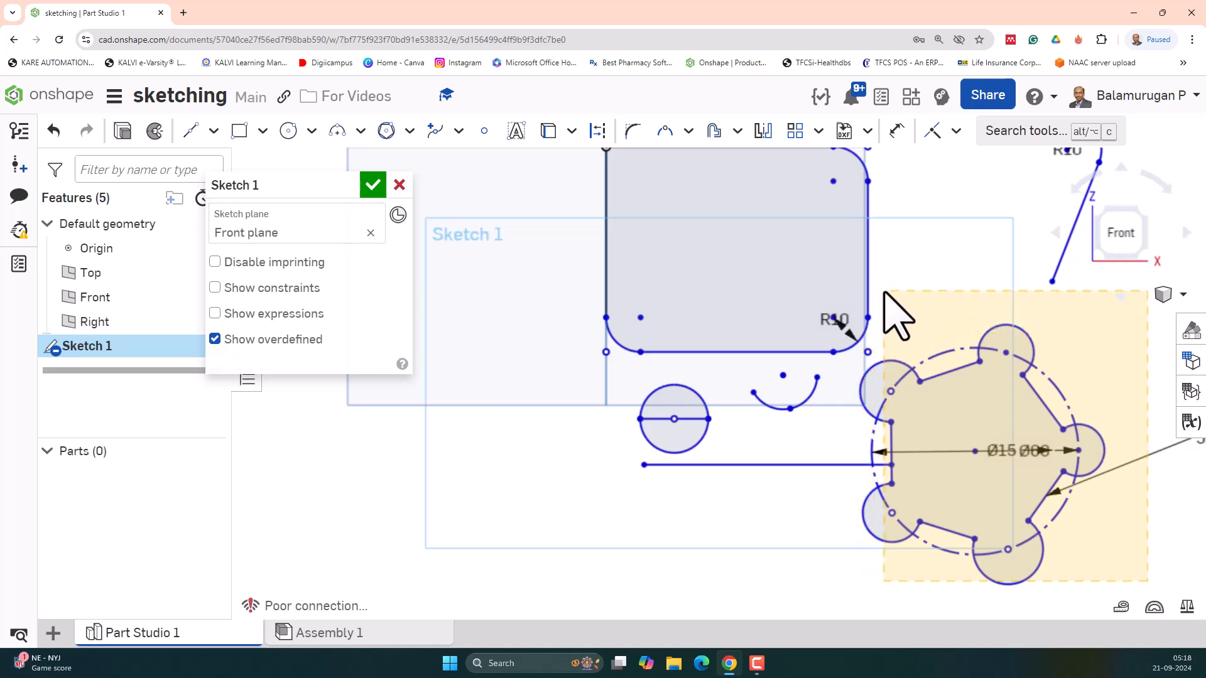
drag(884, 291, 885, 293)
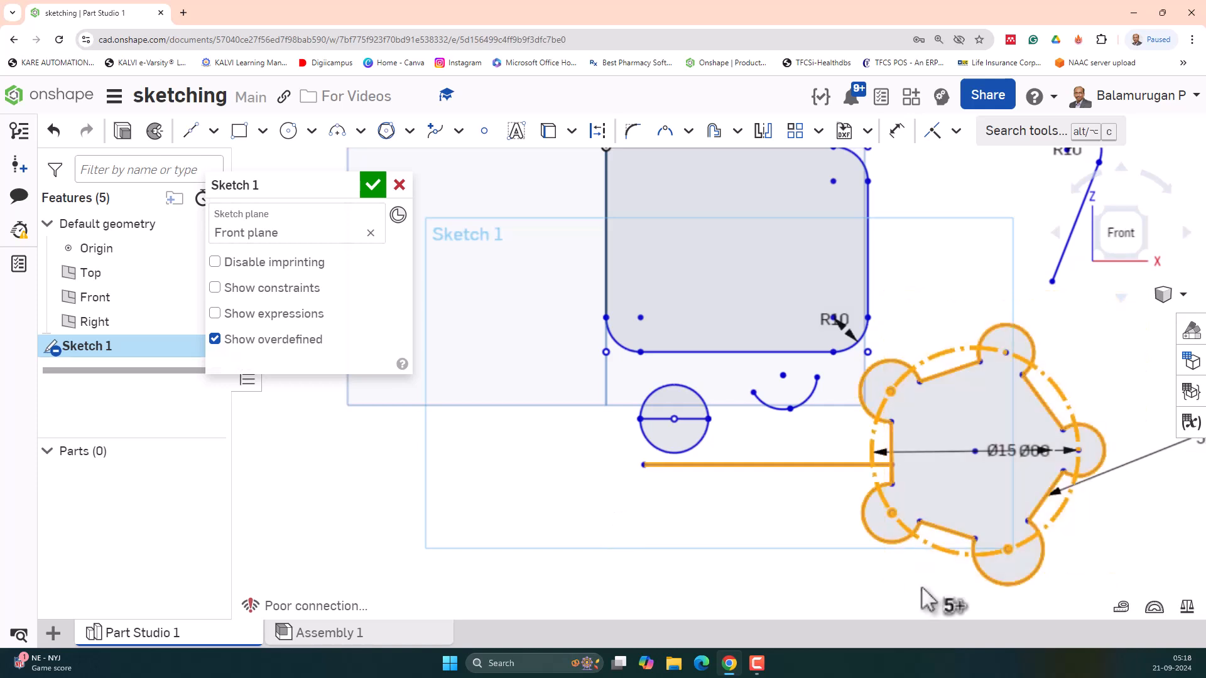
click(714, 129)
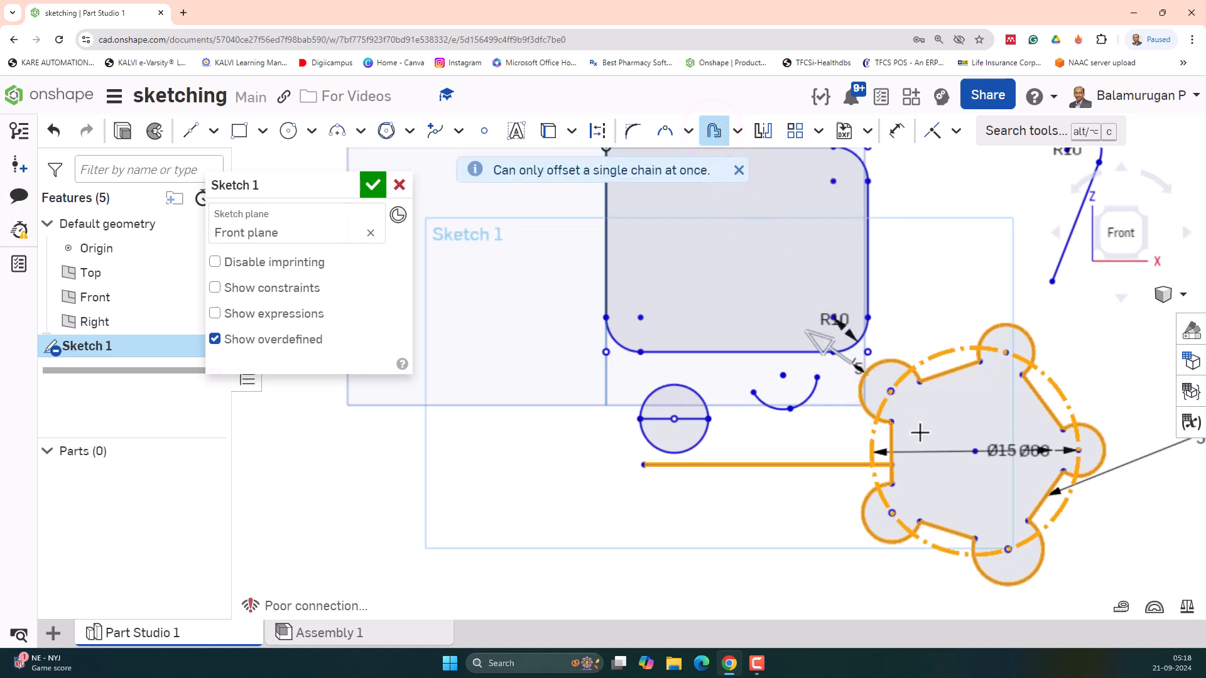
scroll(854, 358, up, 3)
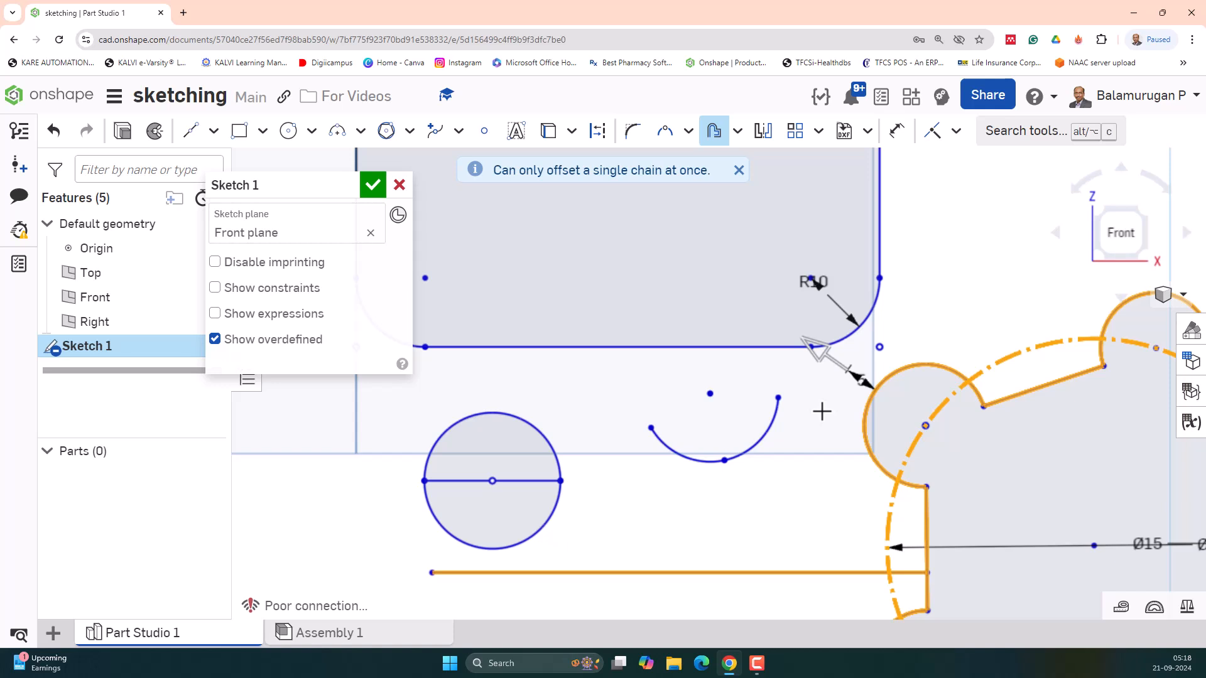
click(822, 412)
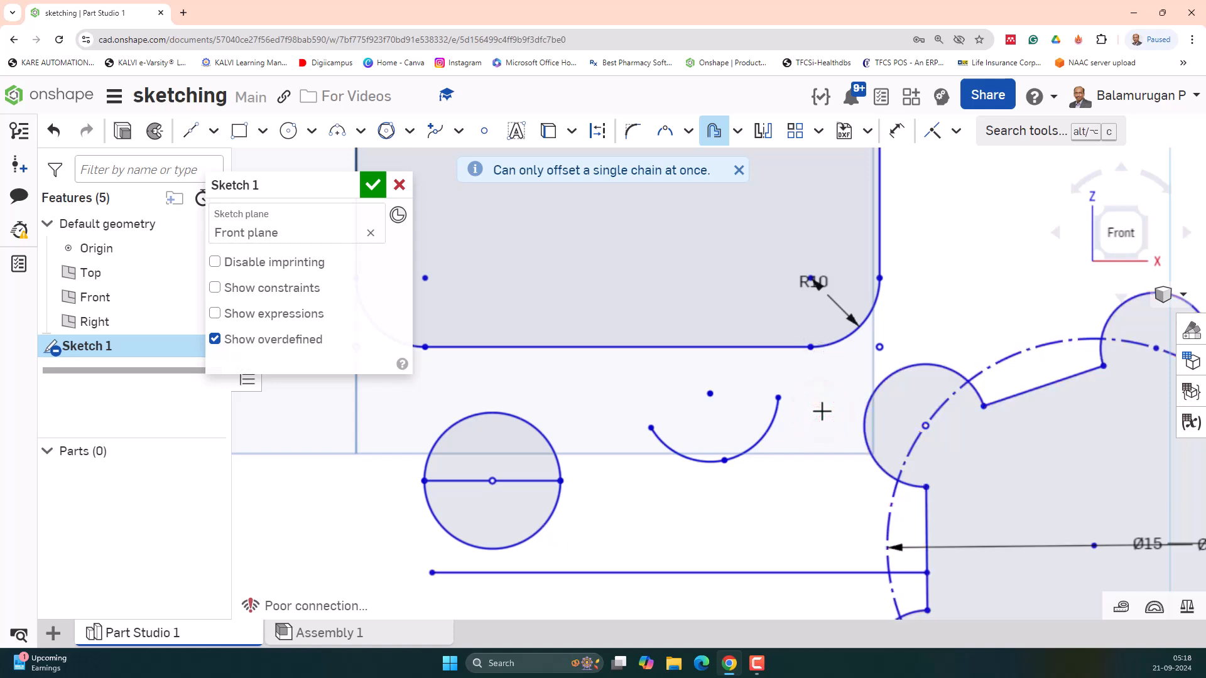
Retry the offset with a larger selection window around the lobed pentagon, entering a distance of 1.
scroll(837, 394, down, 5)
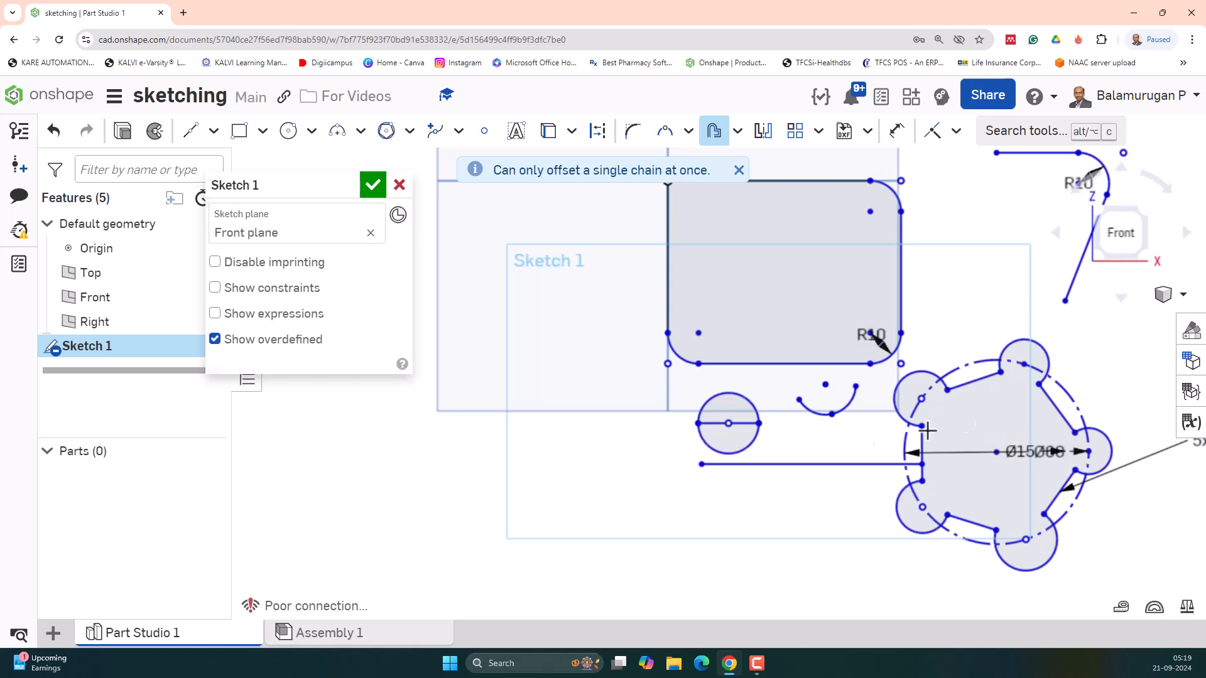
scroll(923, 431, up, 2)
scroll(923, 431, down, 2)
mouse_move(1153, 576)
mouse_down()
mouse_move(945, 370)
mouse_move(886, 333)
mouse_up()
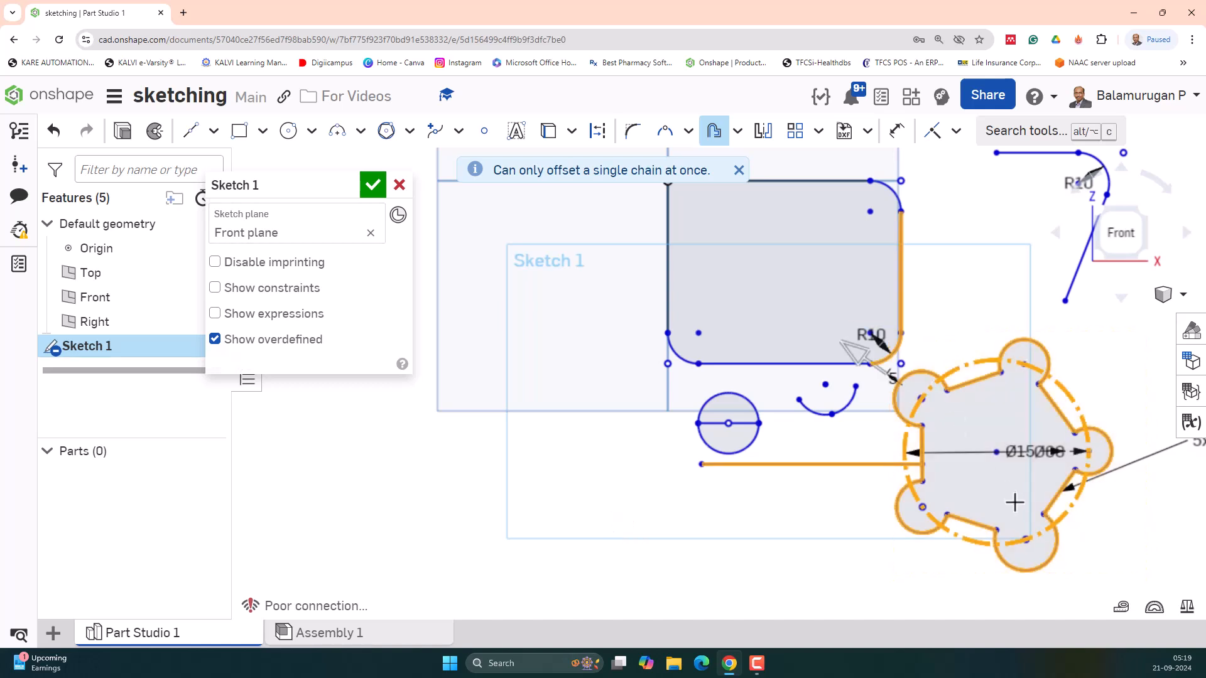
scroll(896, 390, up, 3)
key(Escape)
click(890, 365)
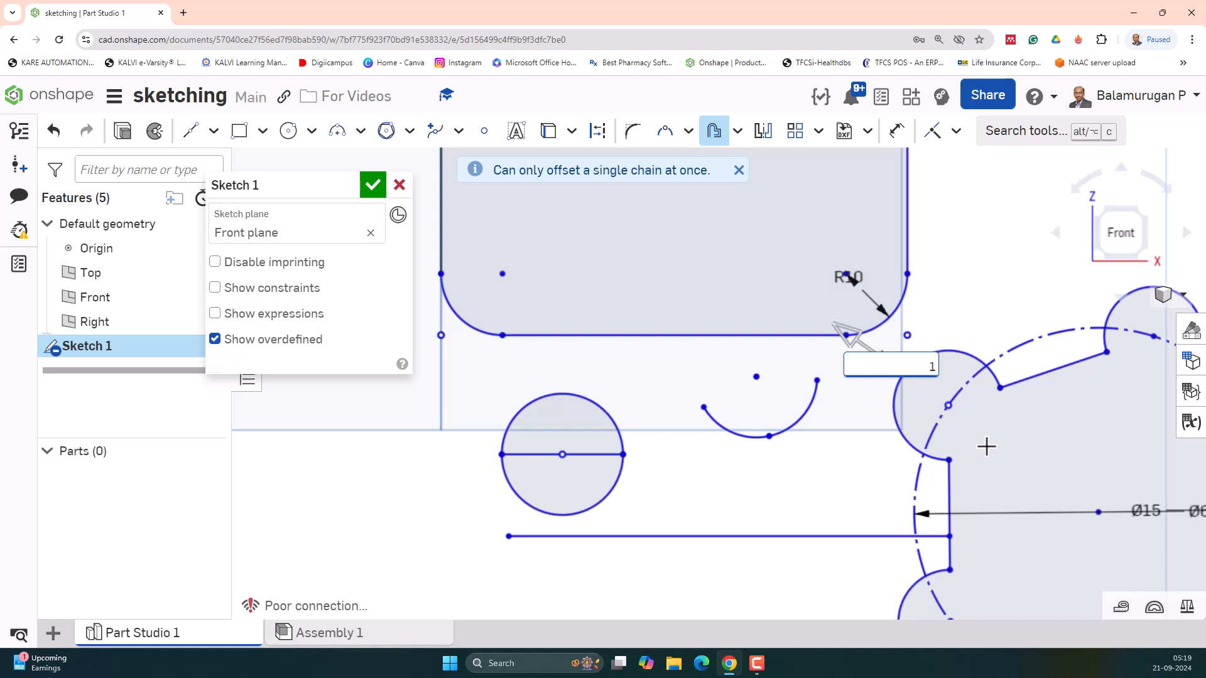
key(Return)
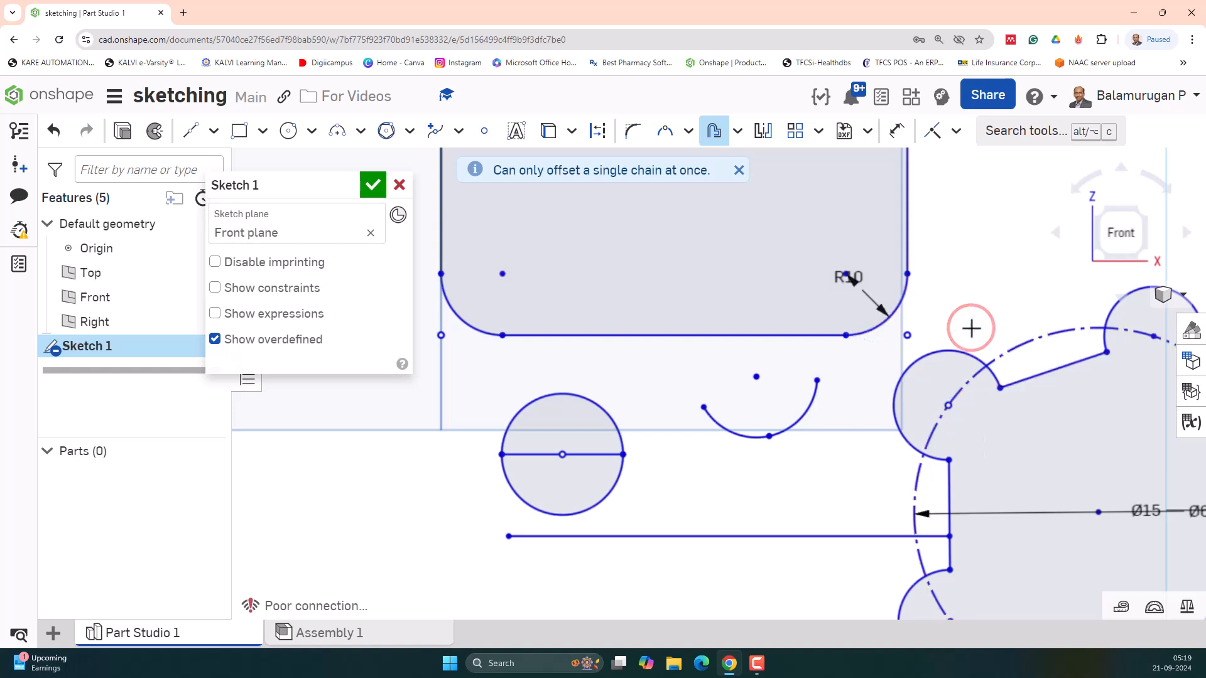
Sketch an open zigzag of five connected lines below the lobed pentagon, the second, fourth and fifth about 37, 74 and 47 mm long.
scroll(967, 331, down, 4)
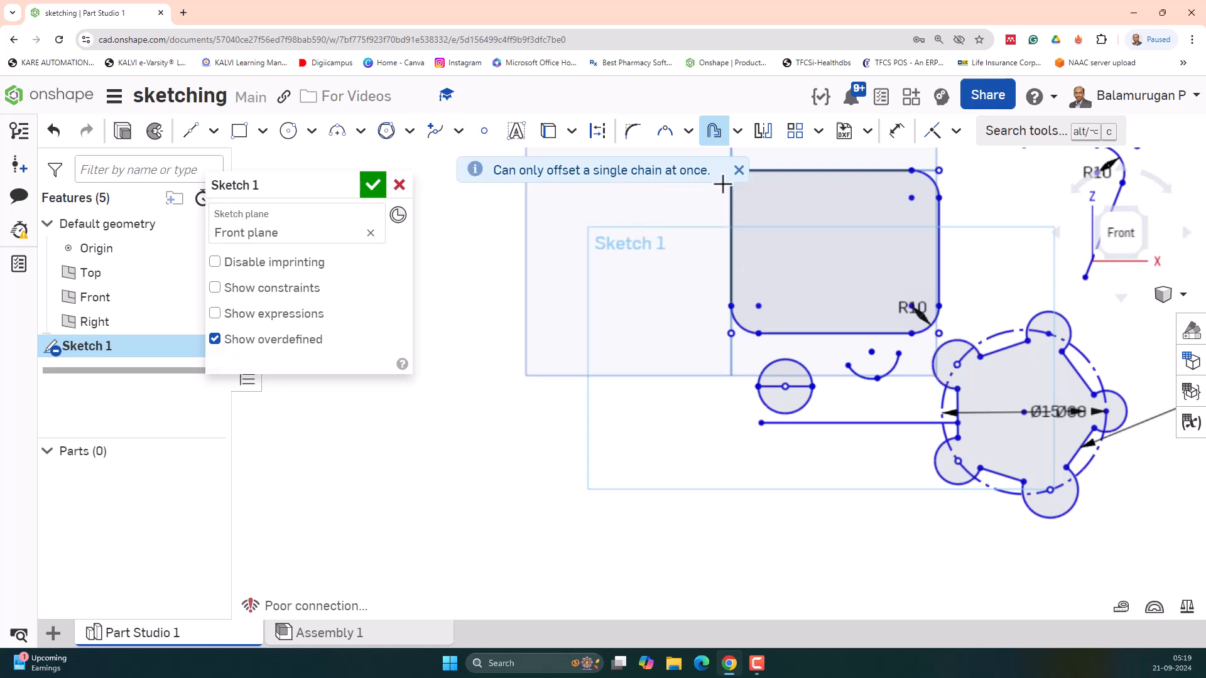
scroll(749, 225, up, 3)
scroll(753, 226, down, 5)
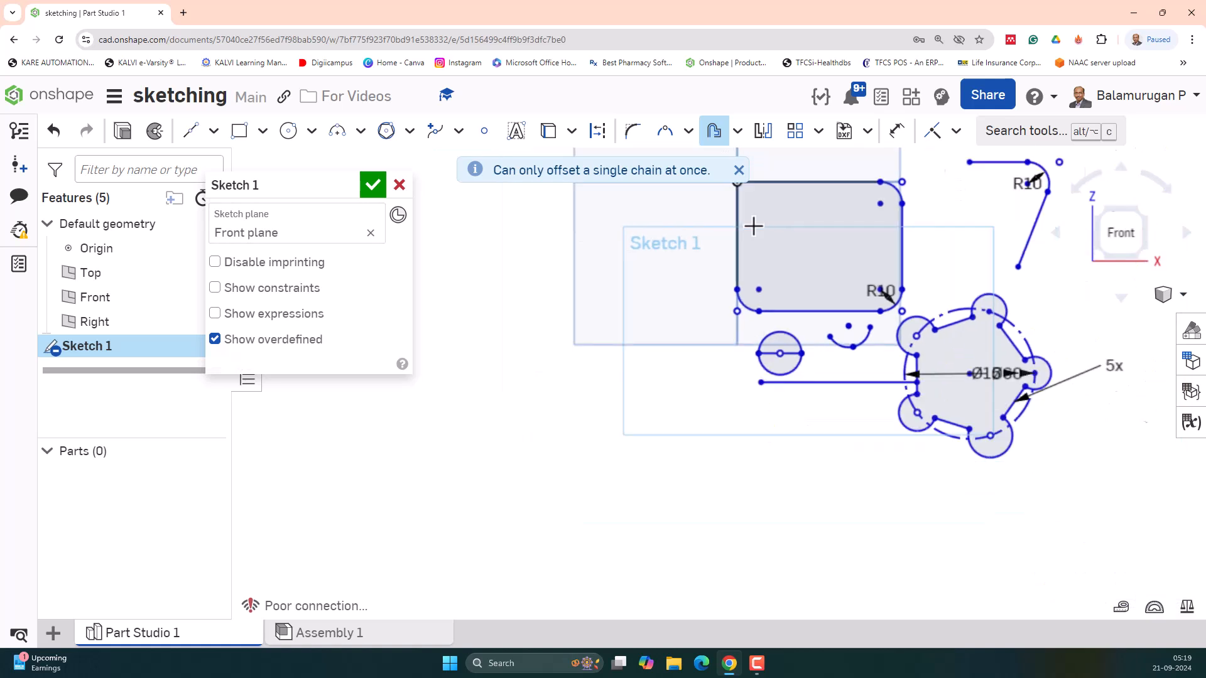
scroll(947, 296, up, 6)
scroll(955, 294, down, 3)
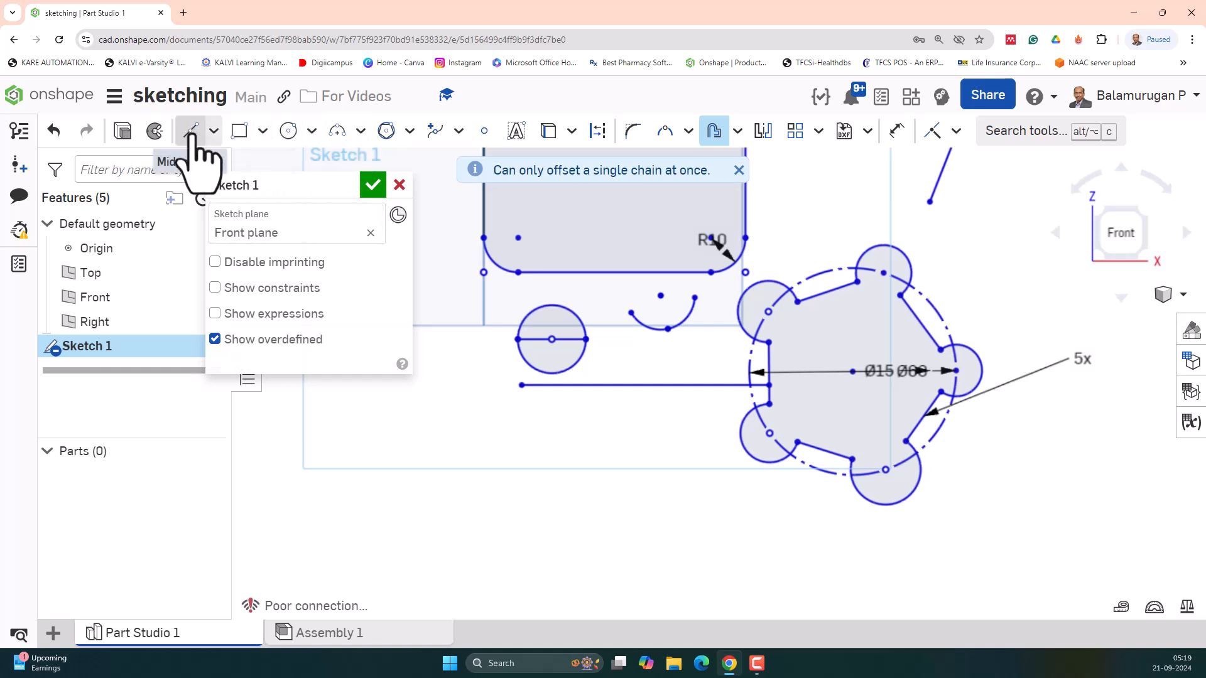
click(213, 130)
click(231, 162)
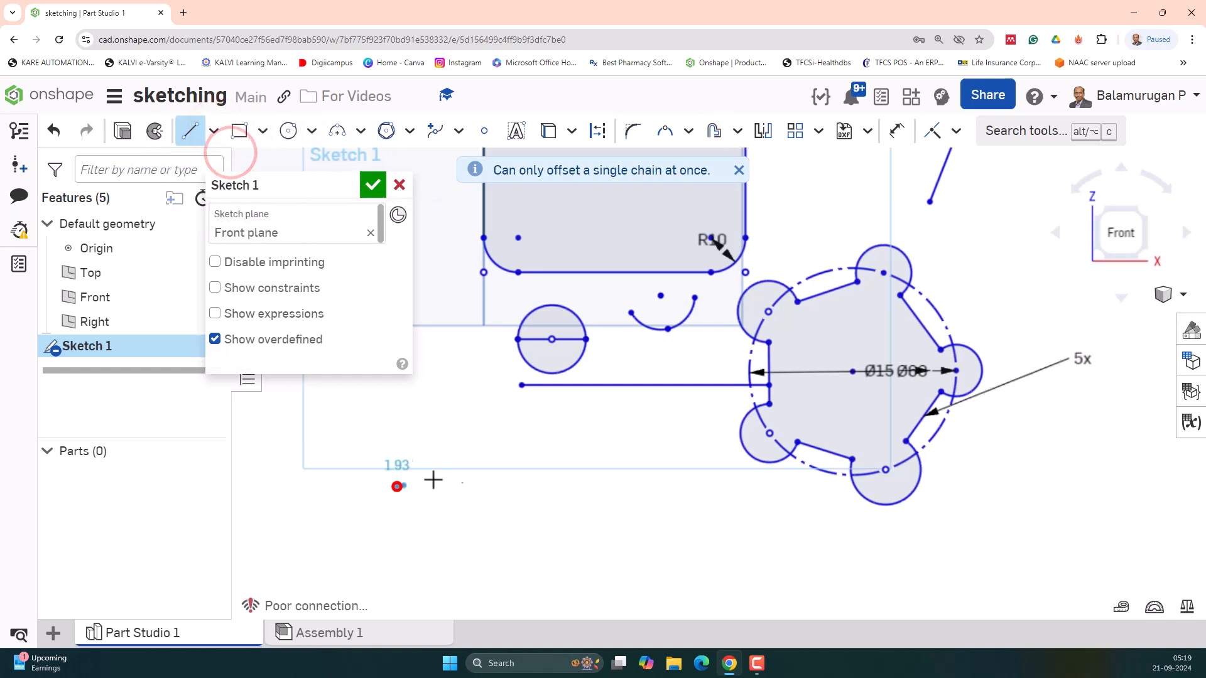
click(541, 455)
click(576, 581)
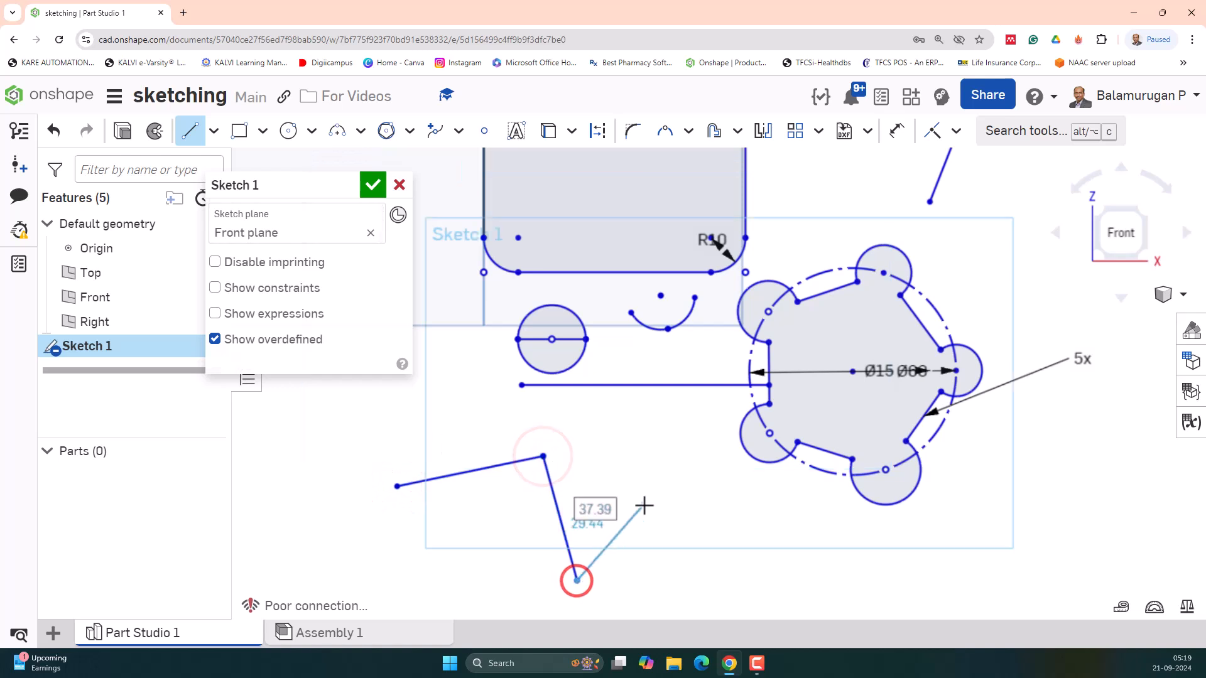
click(743, 566)
click(995, 591)
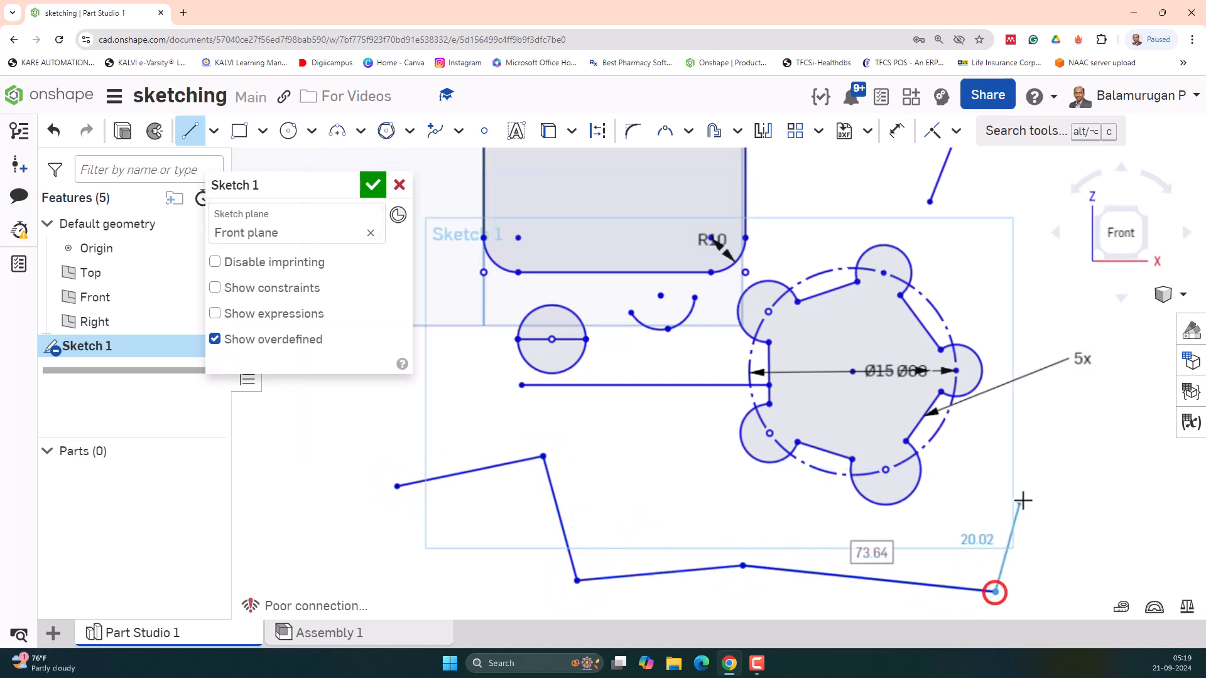
click(1082, 455)
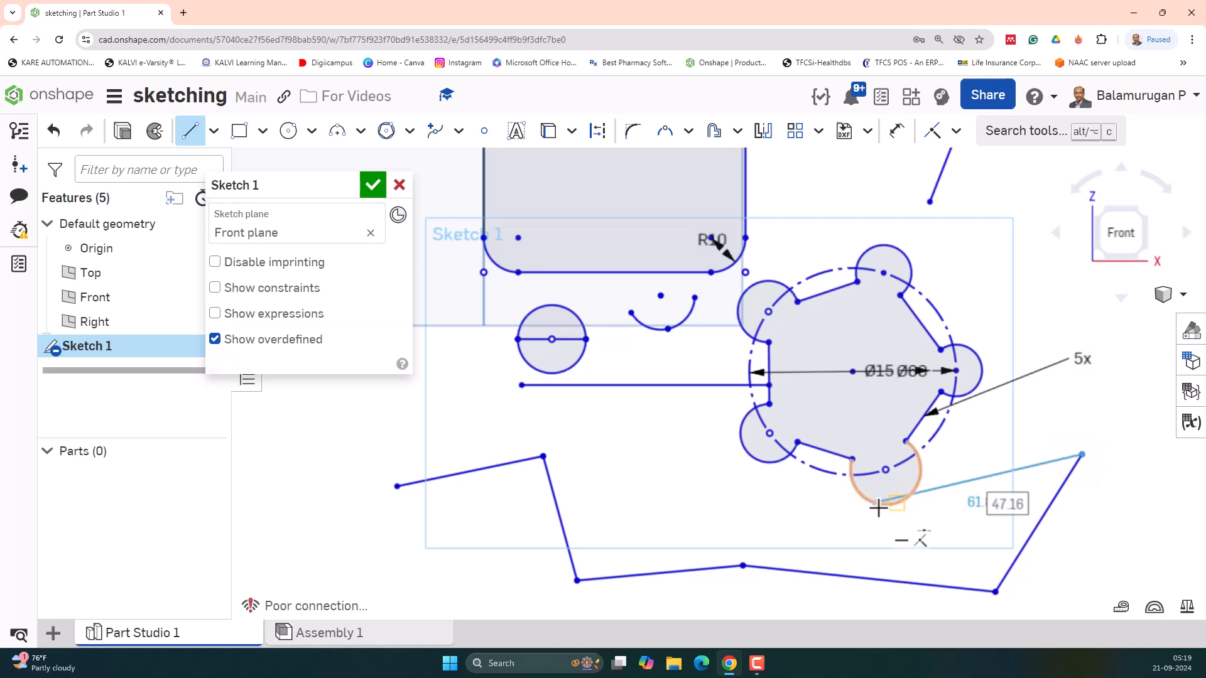
key(Escape)
Start an offset of the zigzag chain with all five line segments selected, directed downward.
click(471, 471)
click(561, 511)
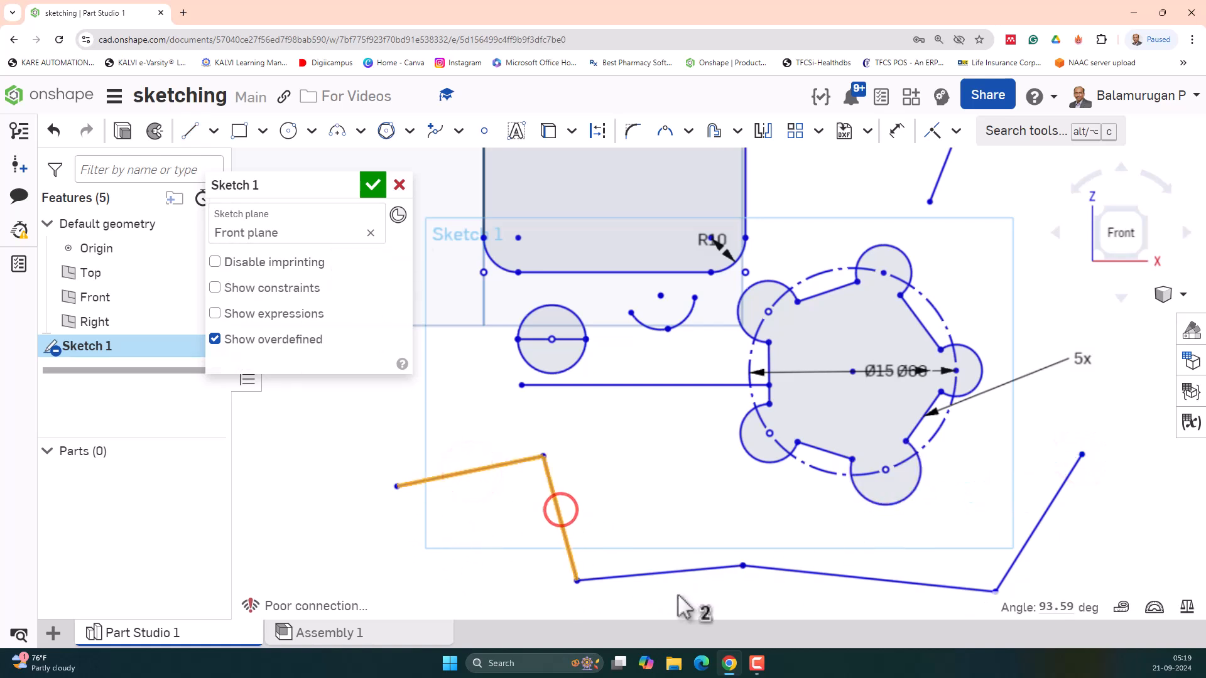
click(687, 569)
click(828, 574)
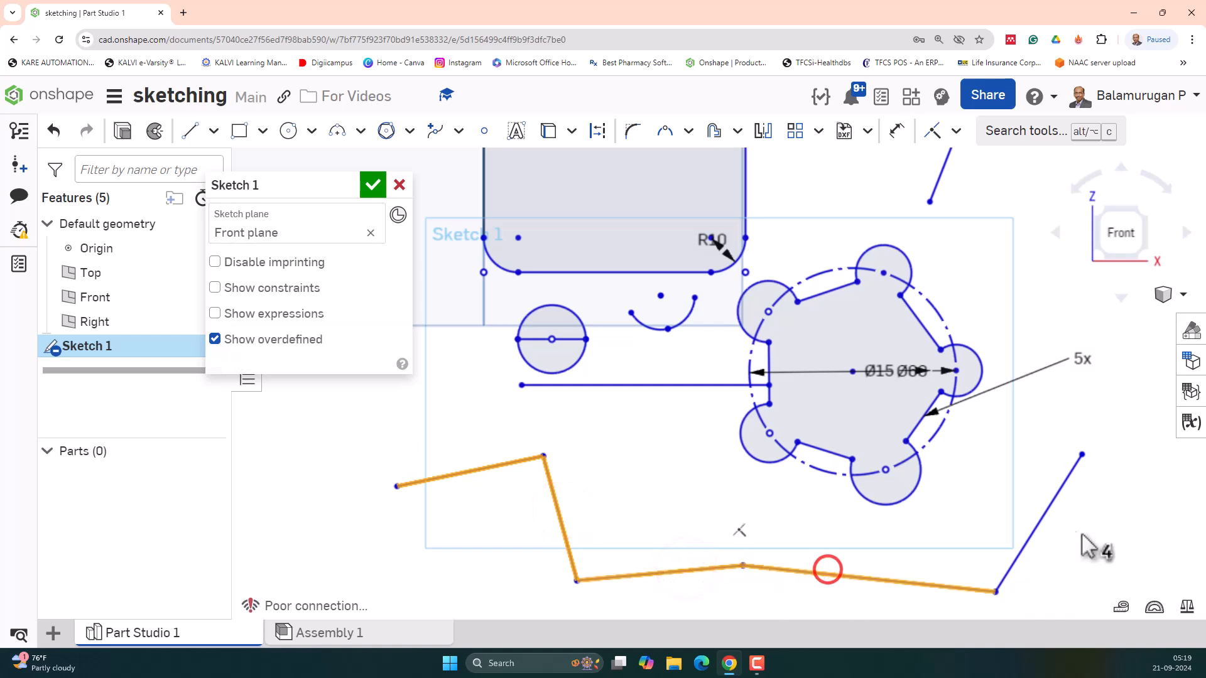
click(1041, 528)
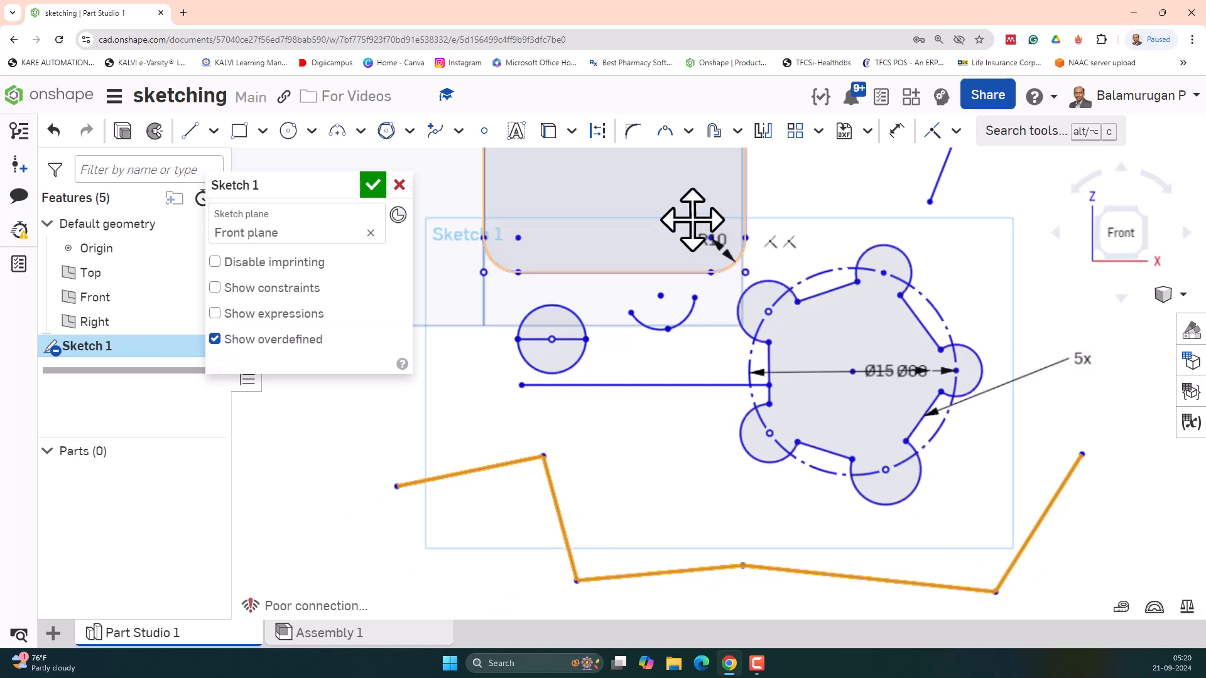
click(714, 131)
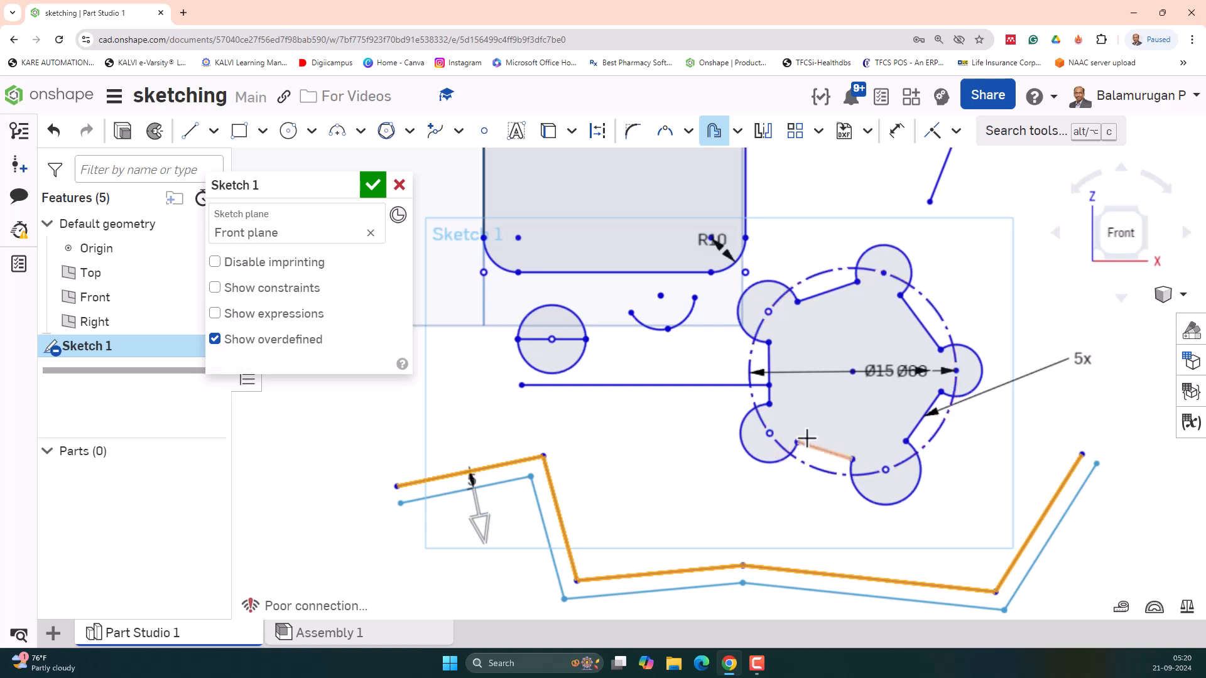
scroll(812, 457, up, 2)
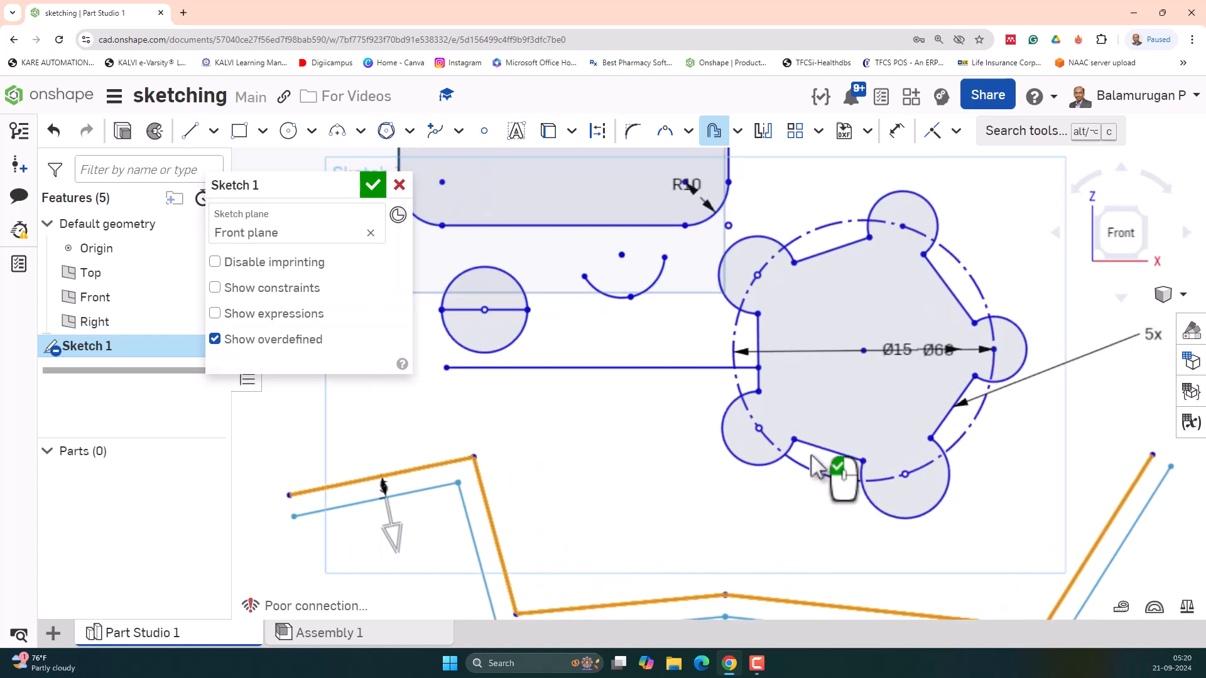
scroll(815, 466, down, 2)
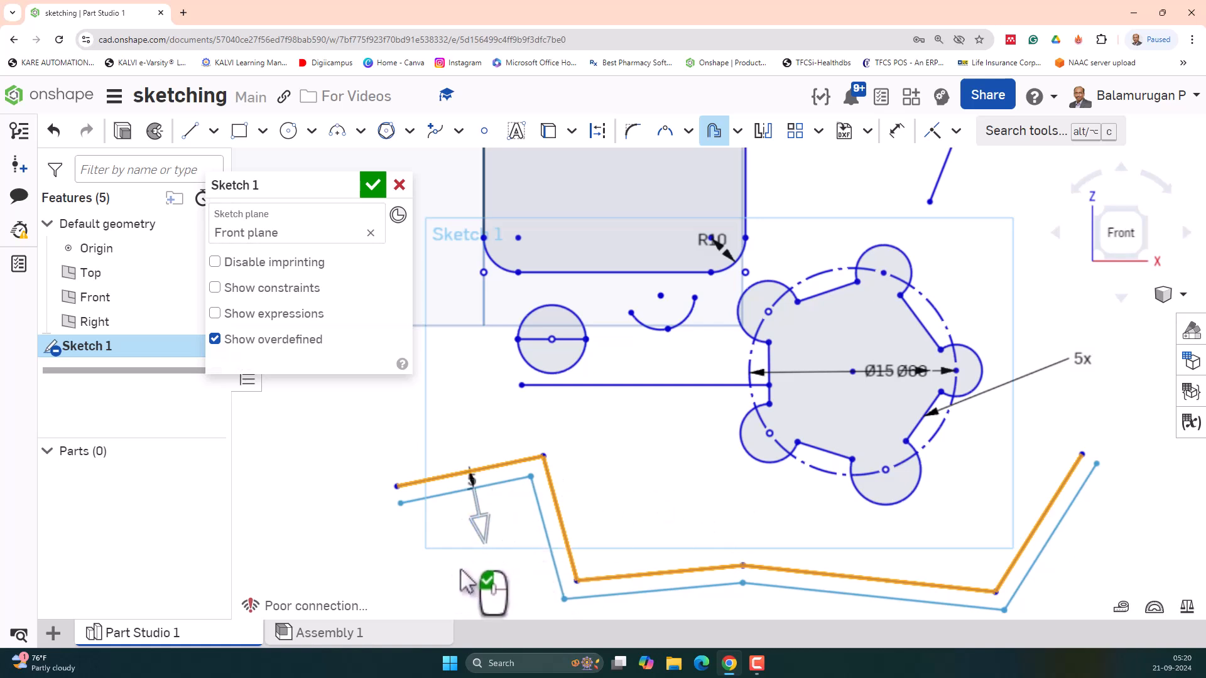
Set the zigzag chain's offset distance to 2 mm and create the offset.
click(472, 481)
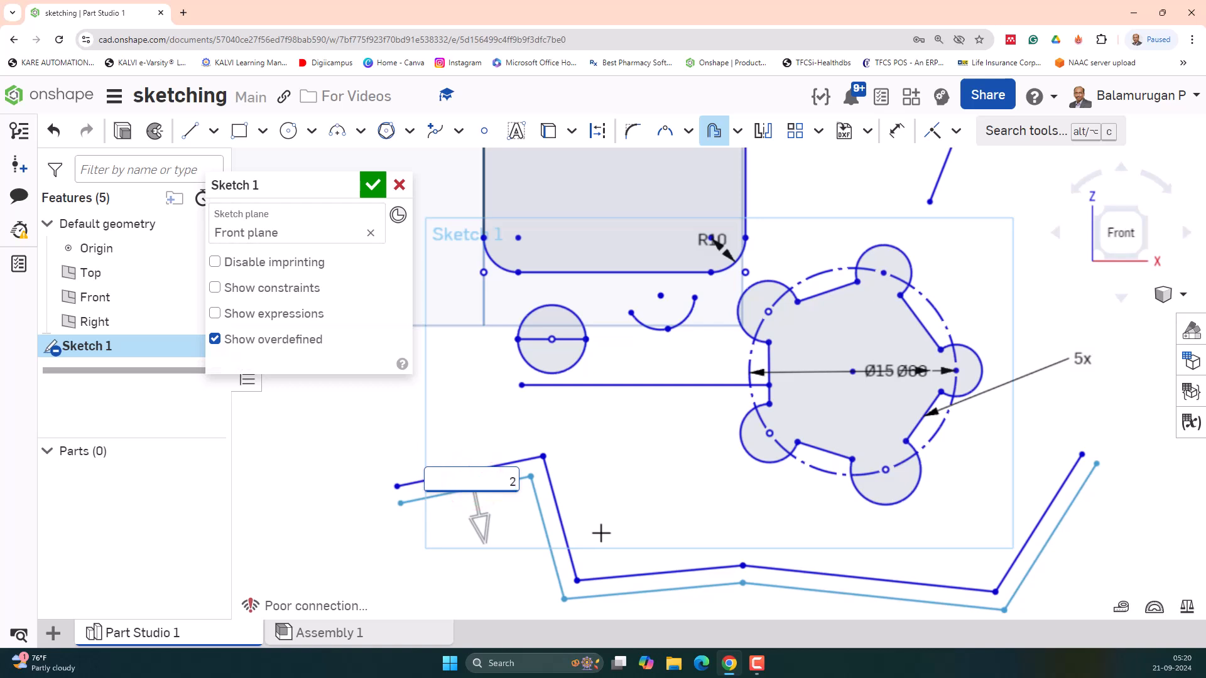
text(2)
key(Return)
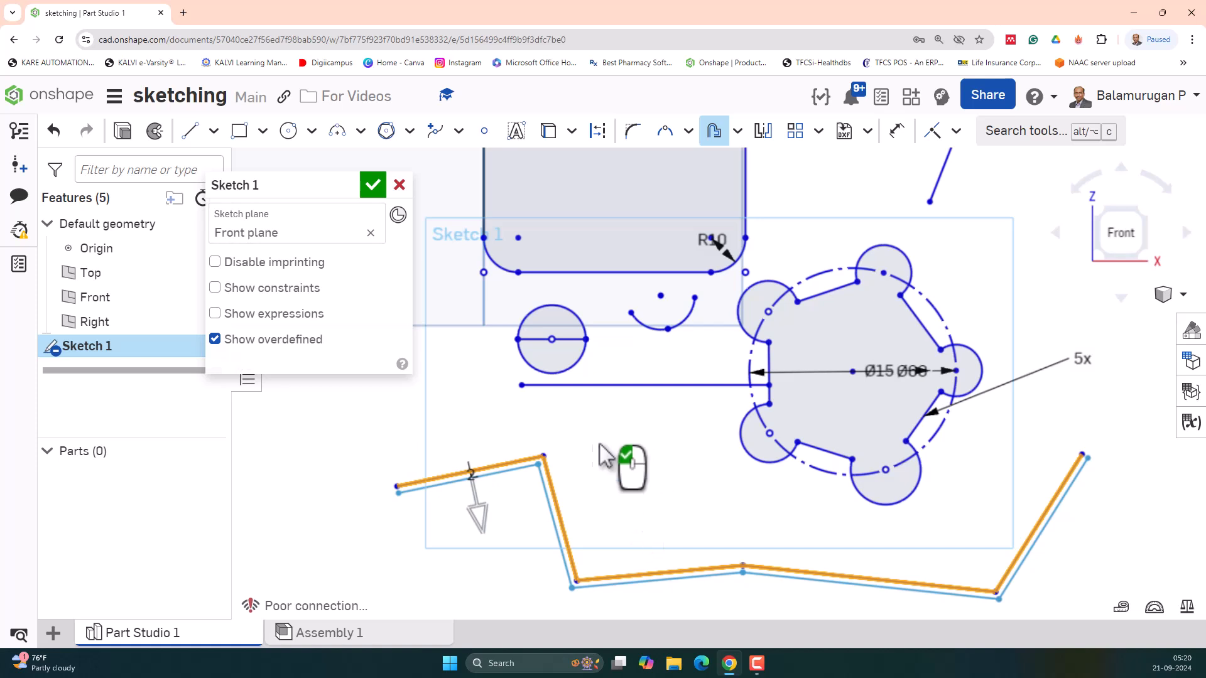
click(620, 472)
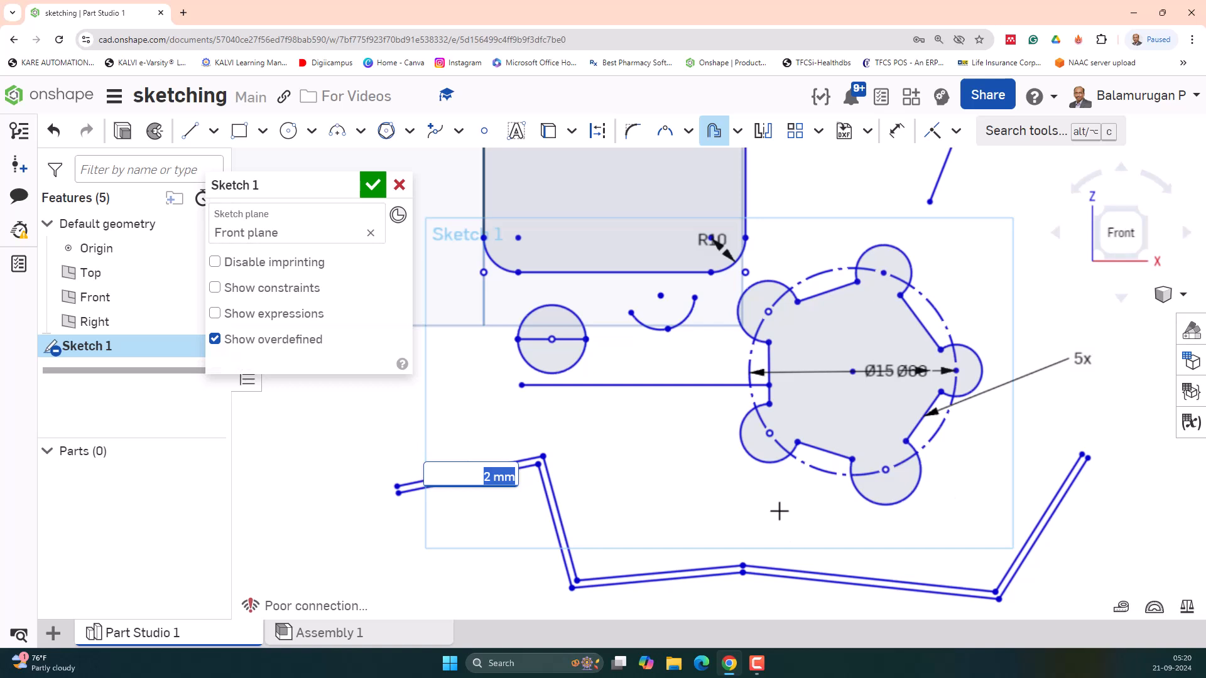
scroll(779, 511, down, 3)
scroll(724, 601, up, 2)
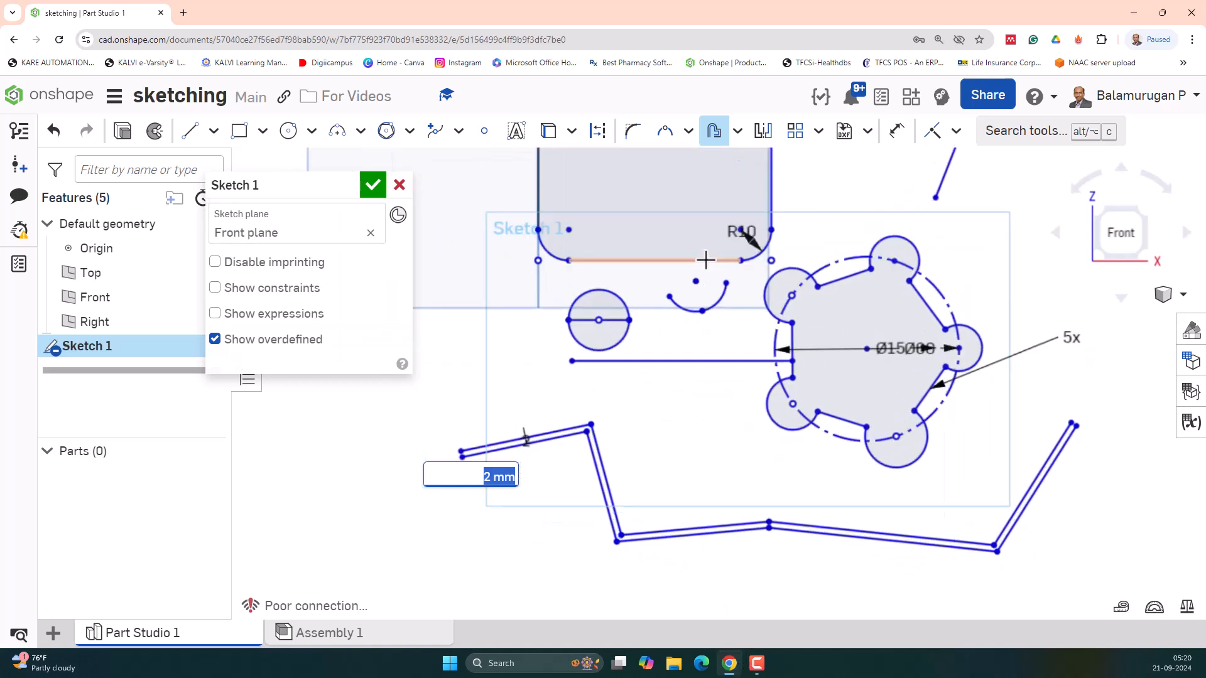
click(739, 130)
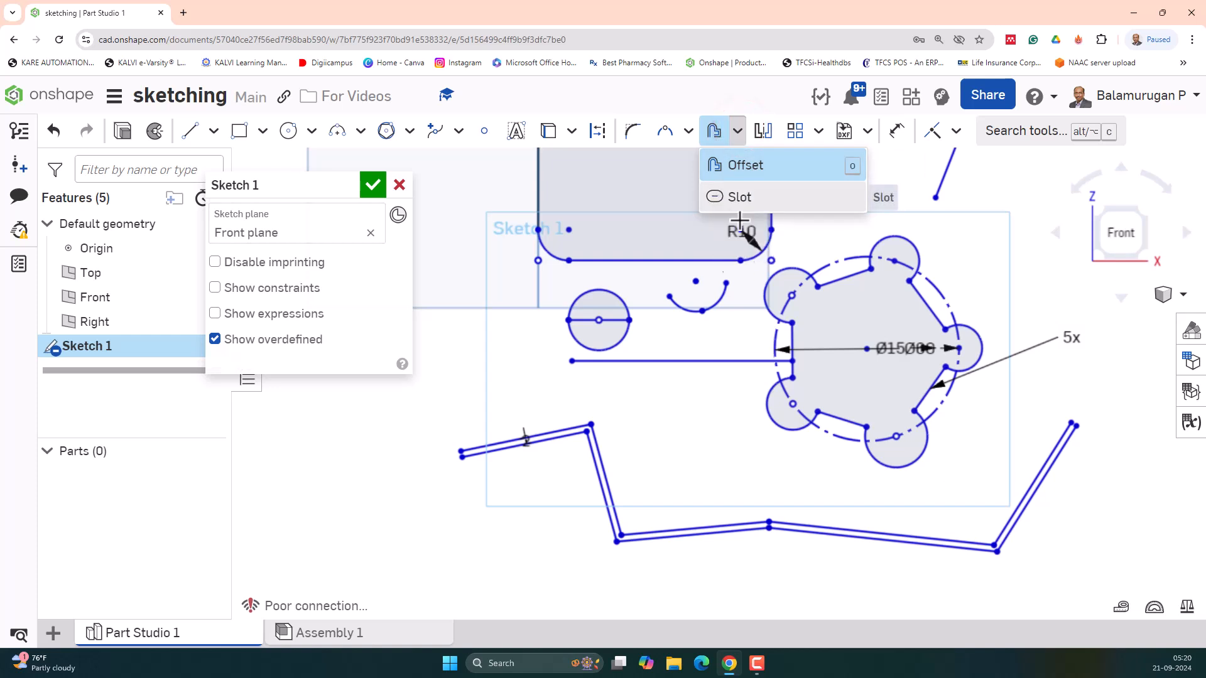
scroll(777, 298, down, 1)
scroll(777, 297, down, 1)
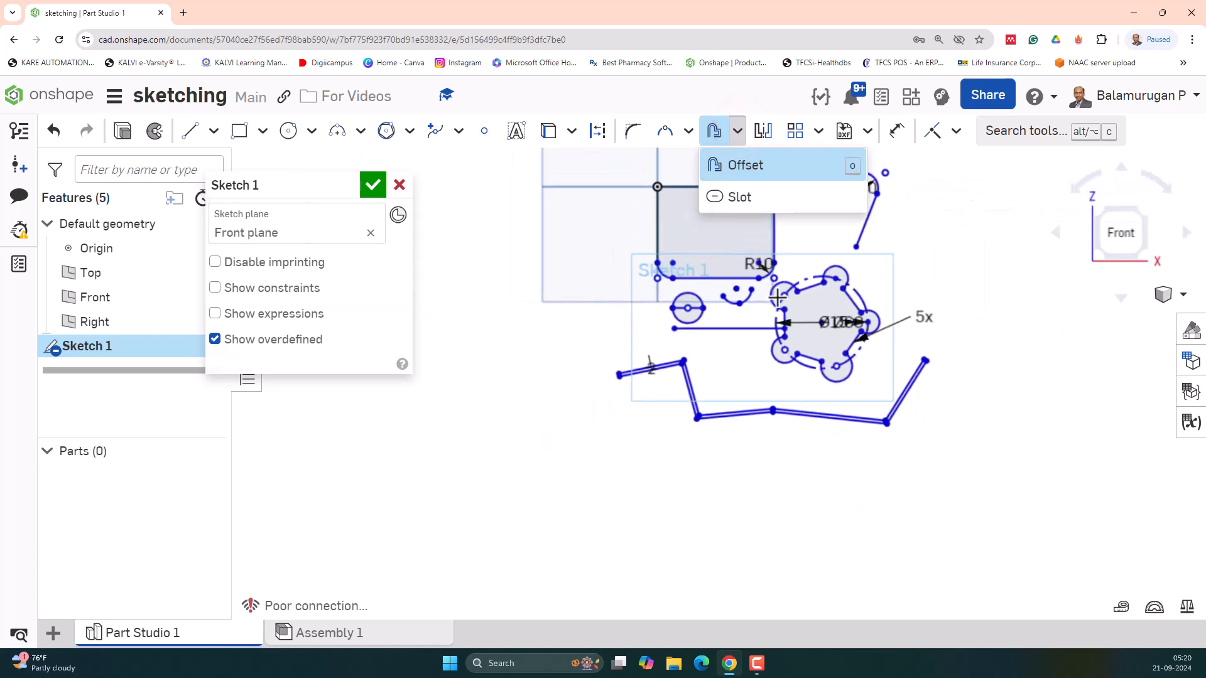
scroll(758, 233, up, 2)
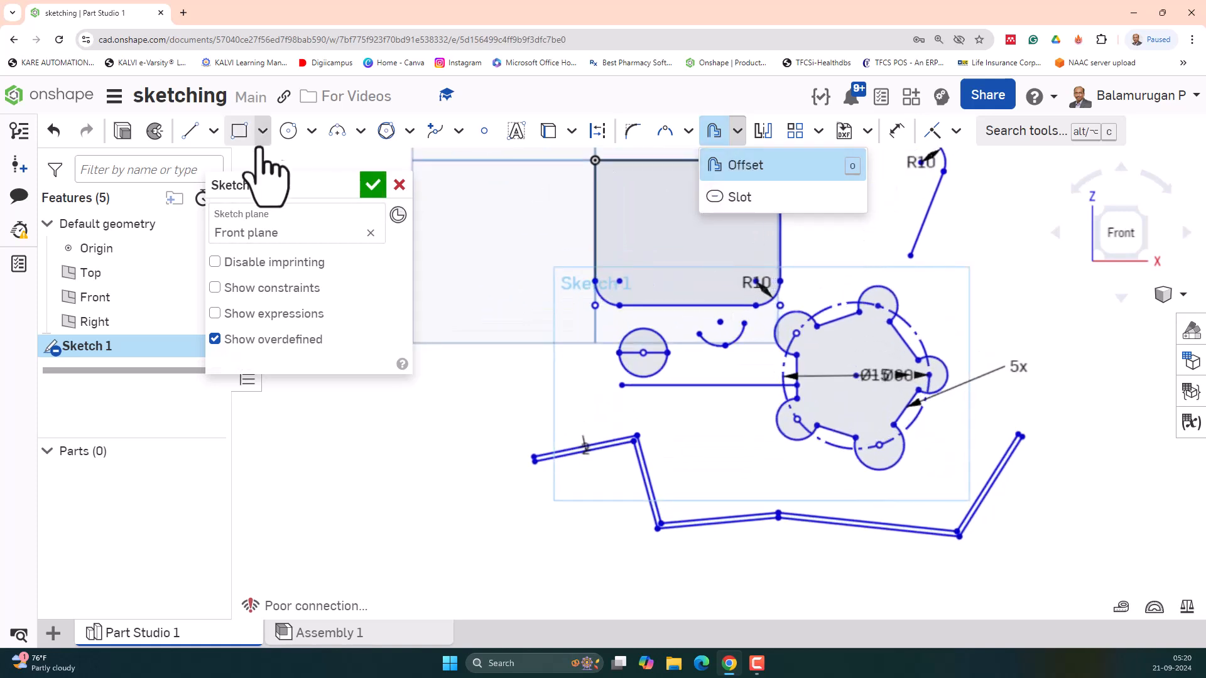
Sketch a horizontal construction line about 61 mm long beside the free end of the zigzag's first segment.
click(189, 130)
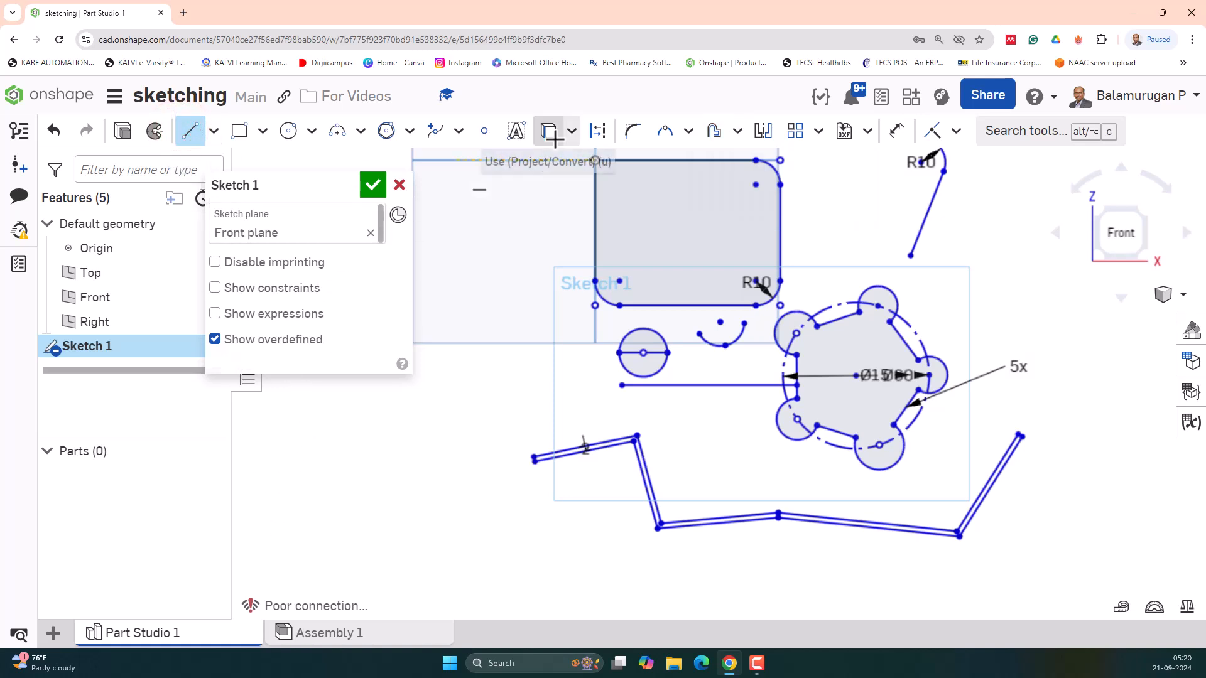
click(598, 130)
click(307, 456)
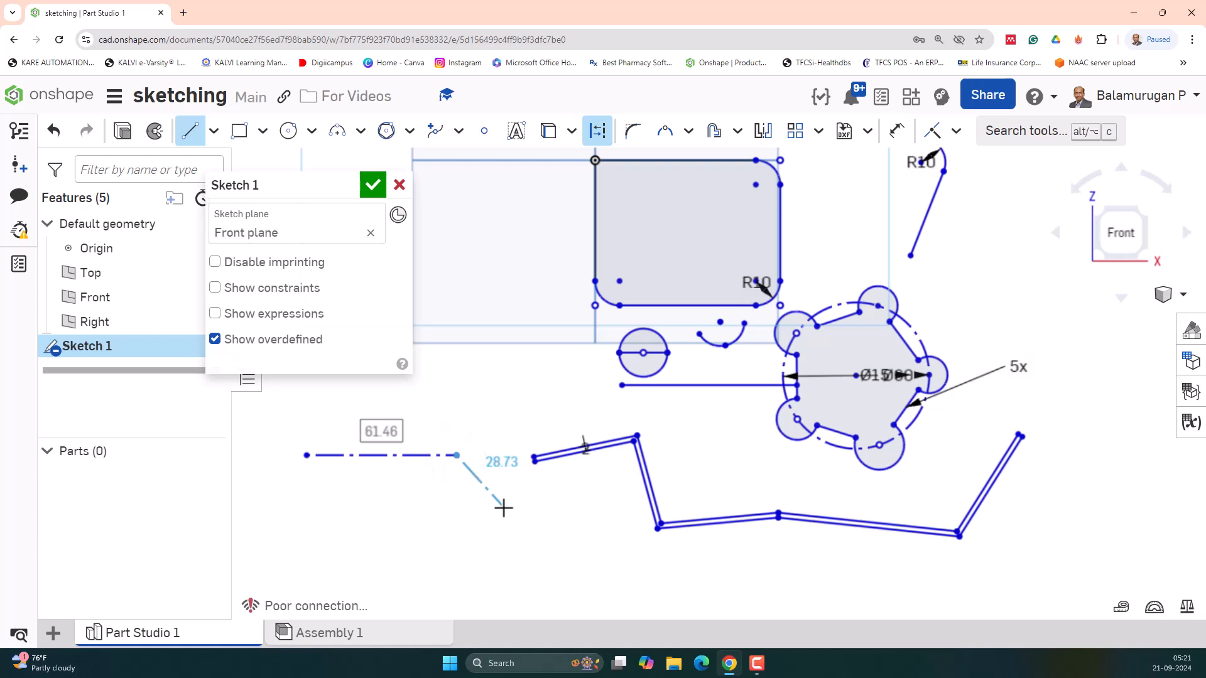
key(Escape)
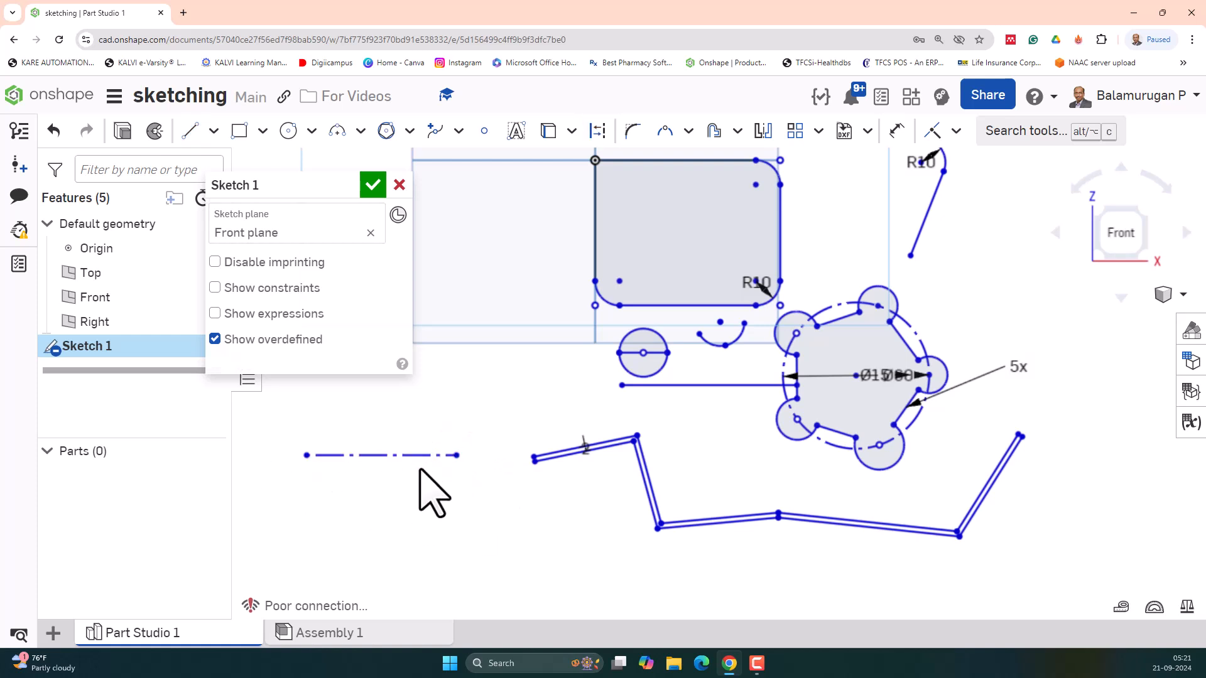
Sketch a three-point construction arc of about 40 mm radius below the zigzag's first segment.
click(738, 130)
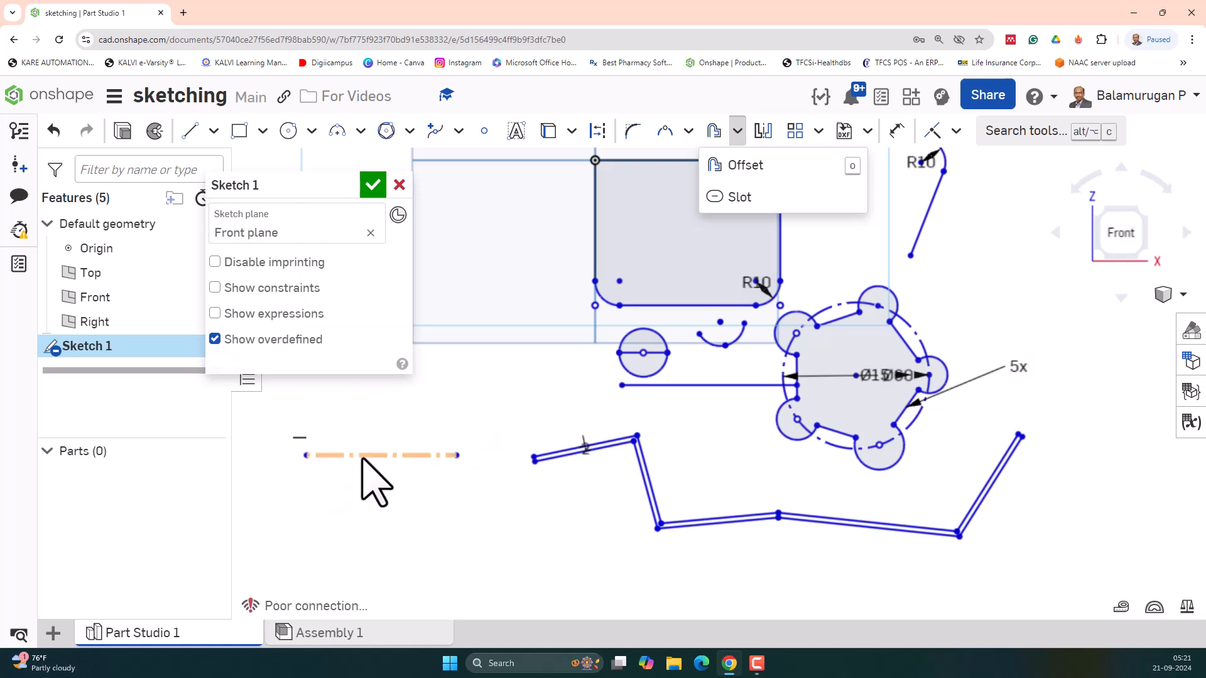
click(360, 131)
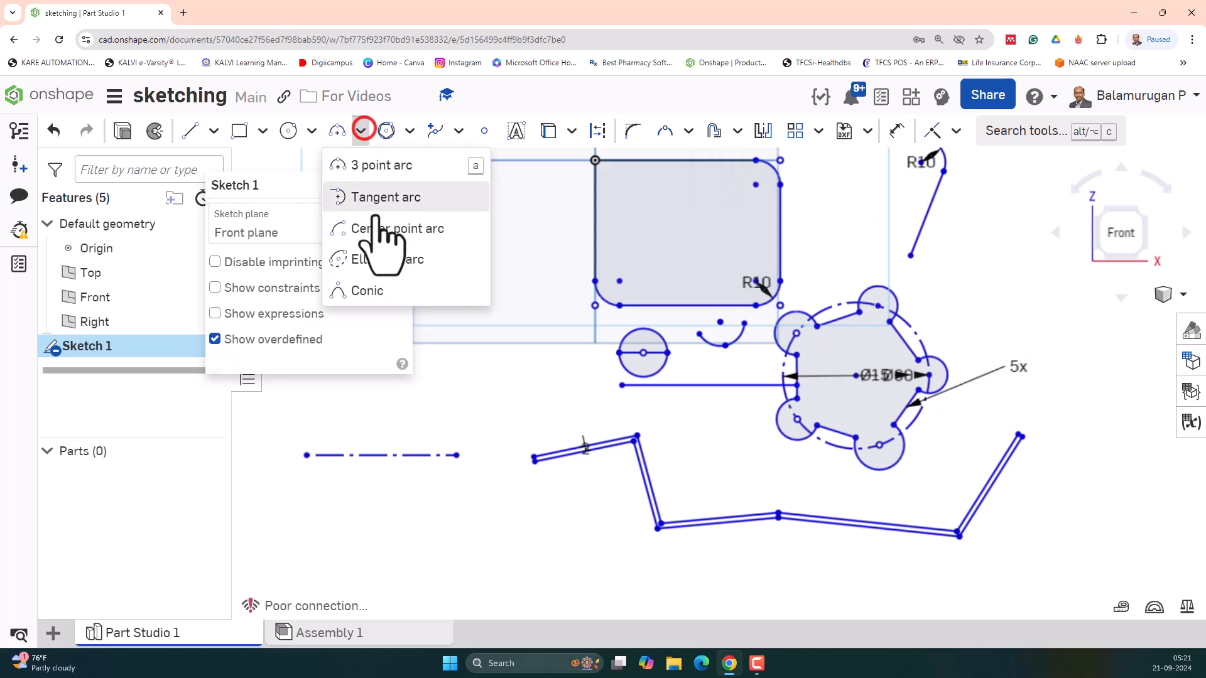
click(382, 163)
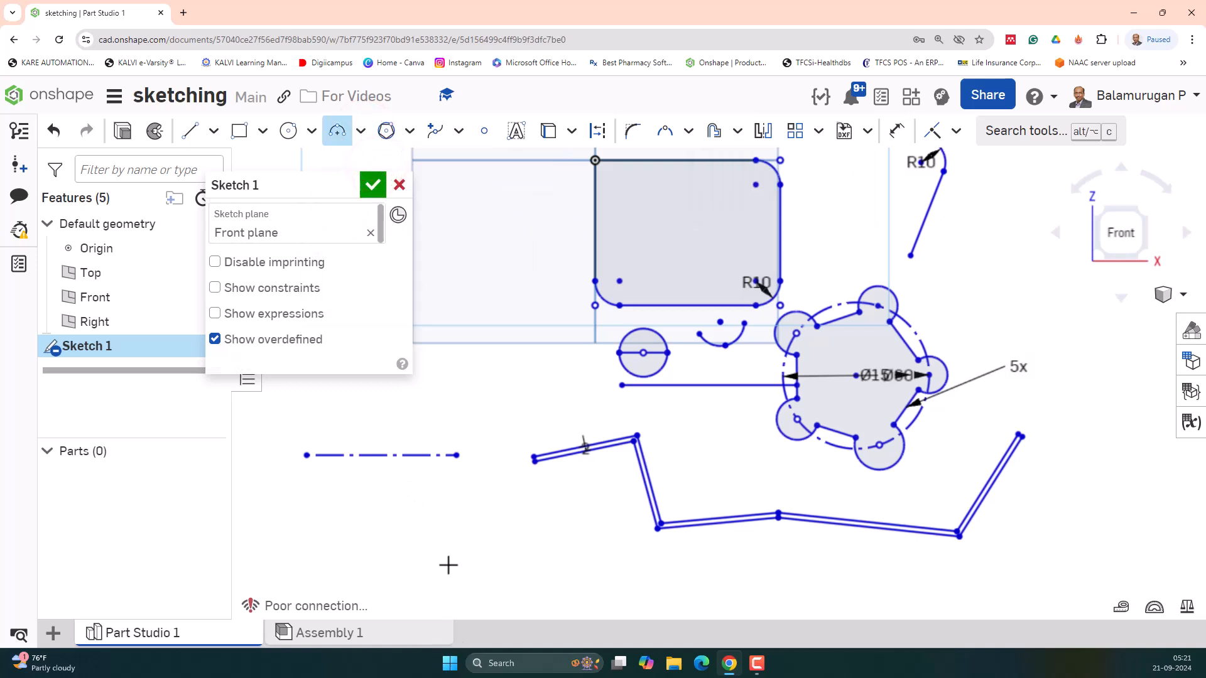
click(598, 131)
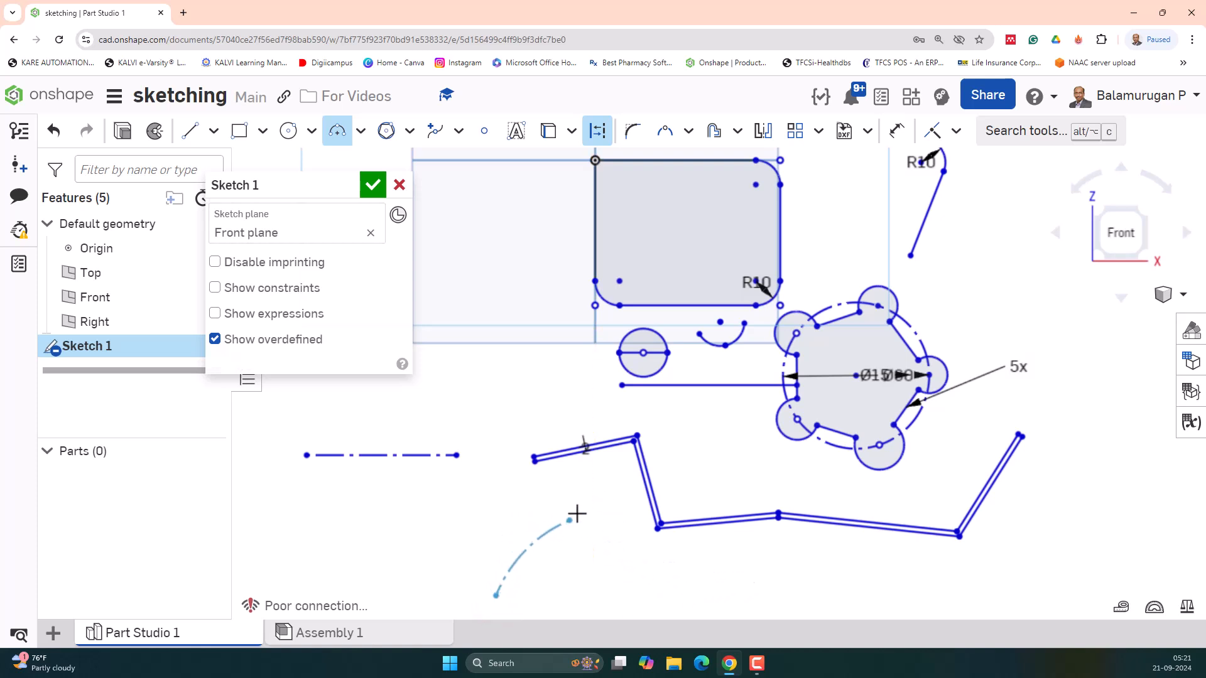
click(592, 496)
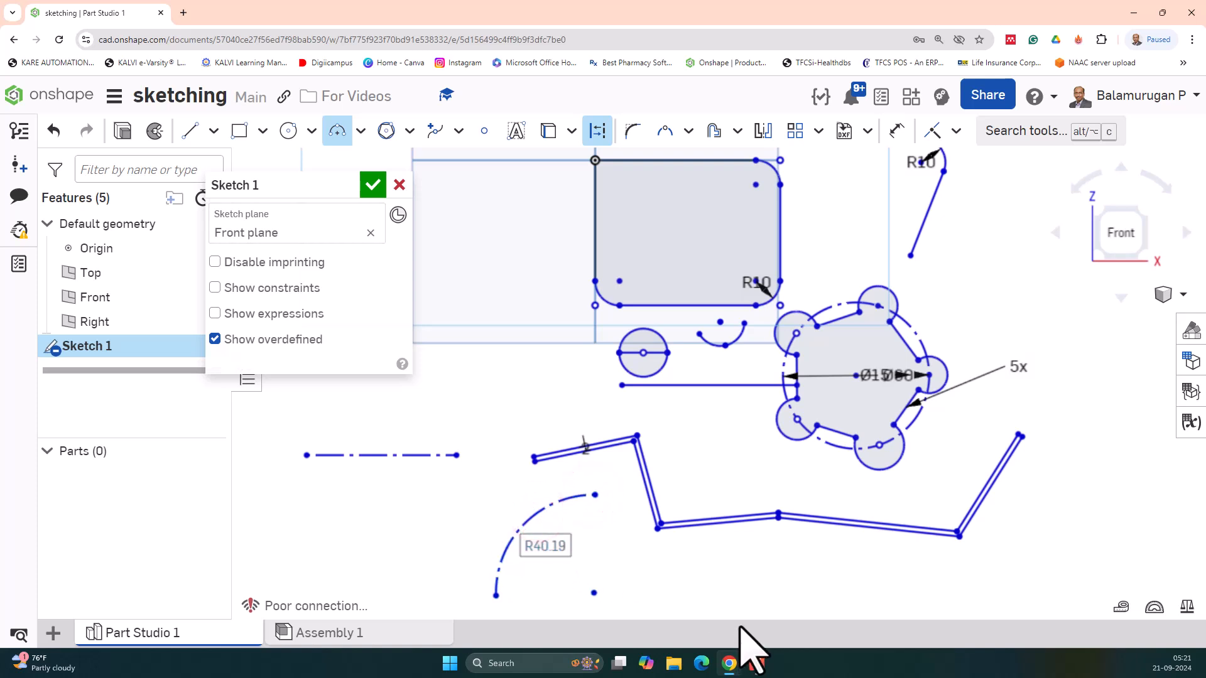
key(Escape)
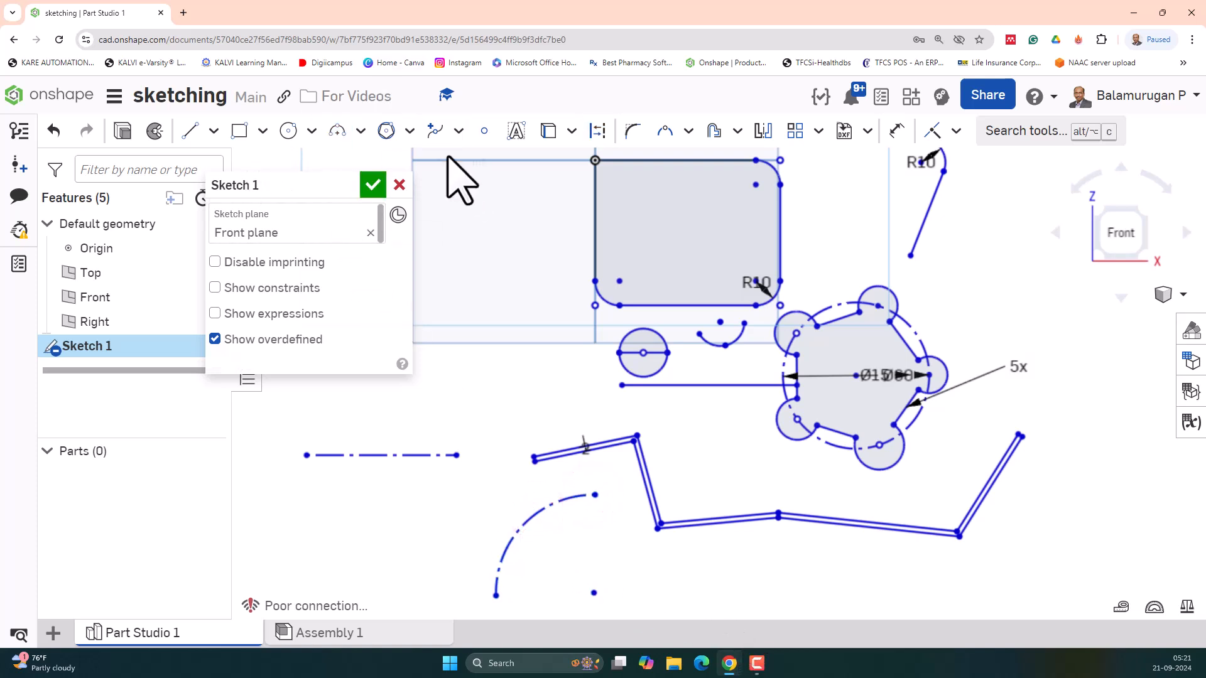
Sketch a wavy four-point spline about 251 mm long below the construction arc.
click(459, 131)
click(471, 160)
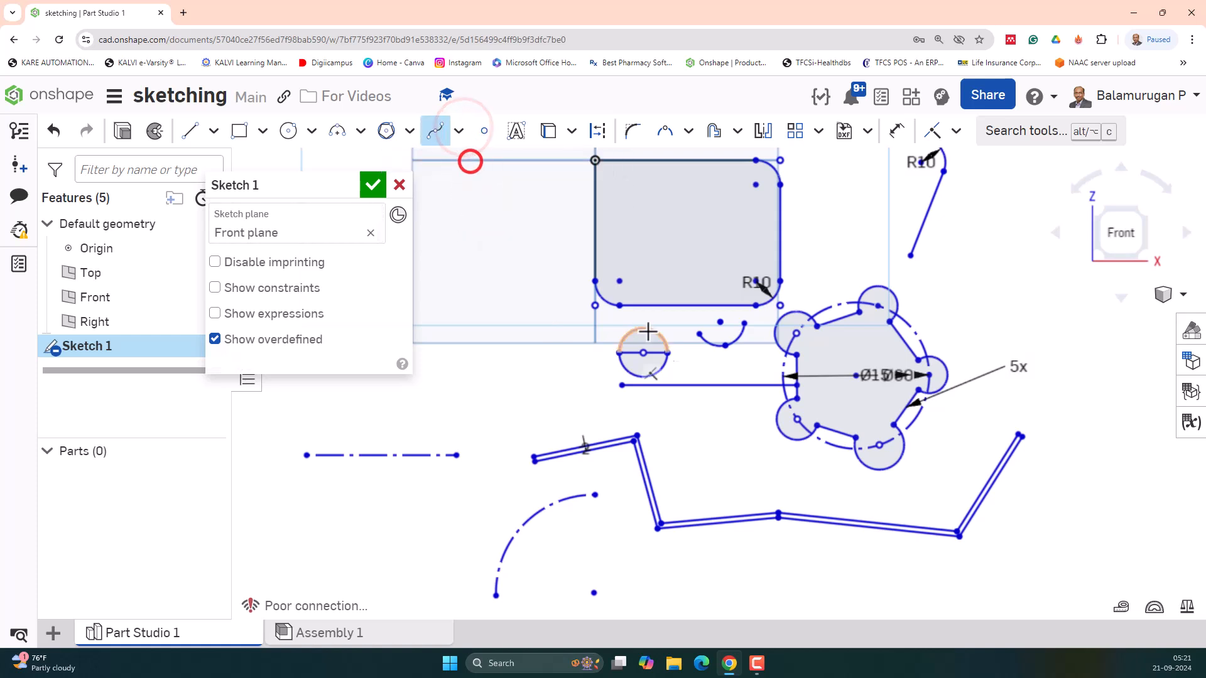
scroll(663, 306, down, 3)
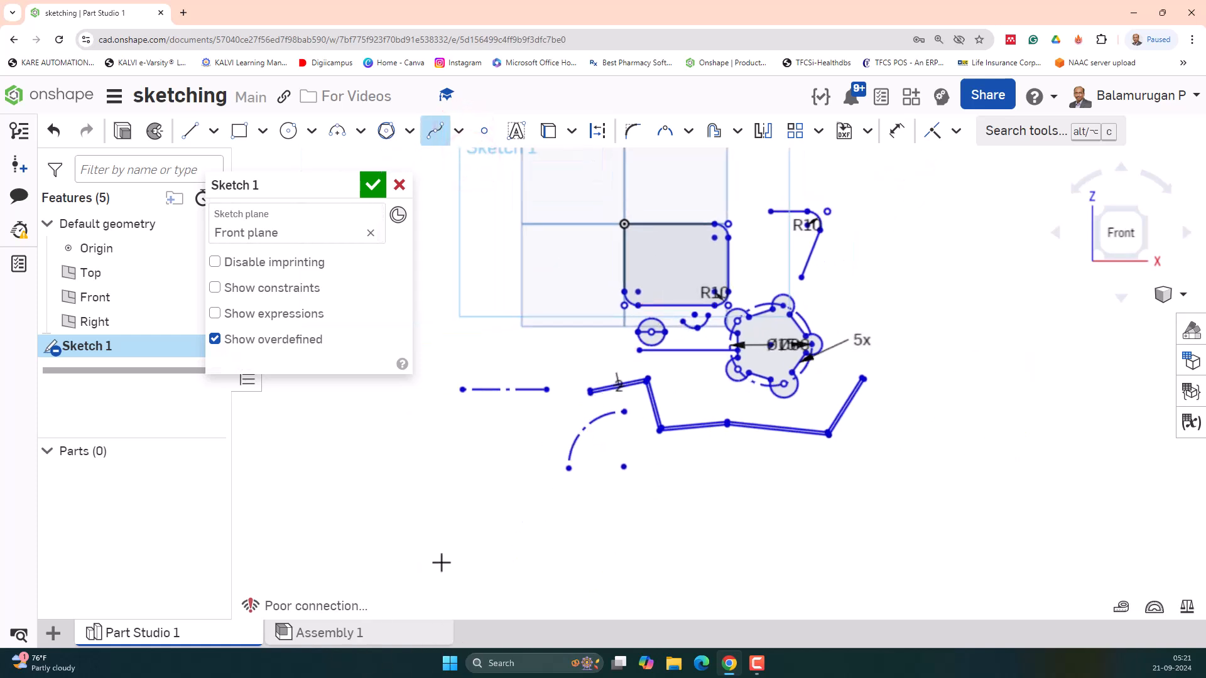
click(527, 529)
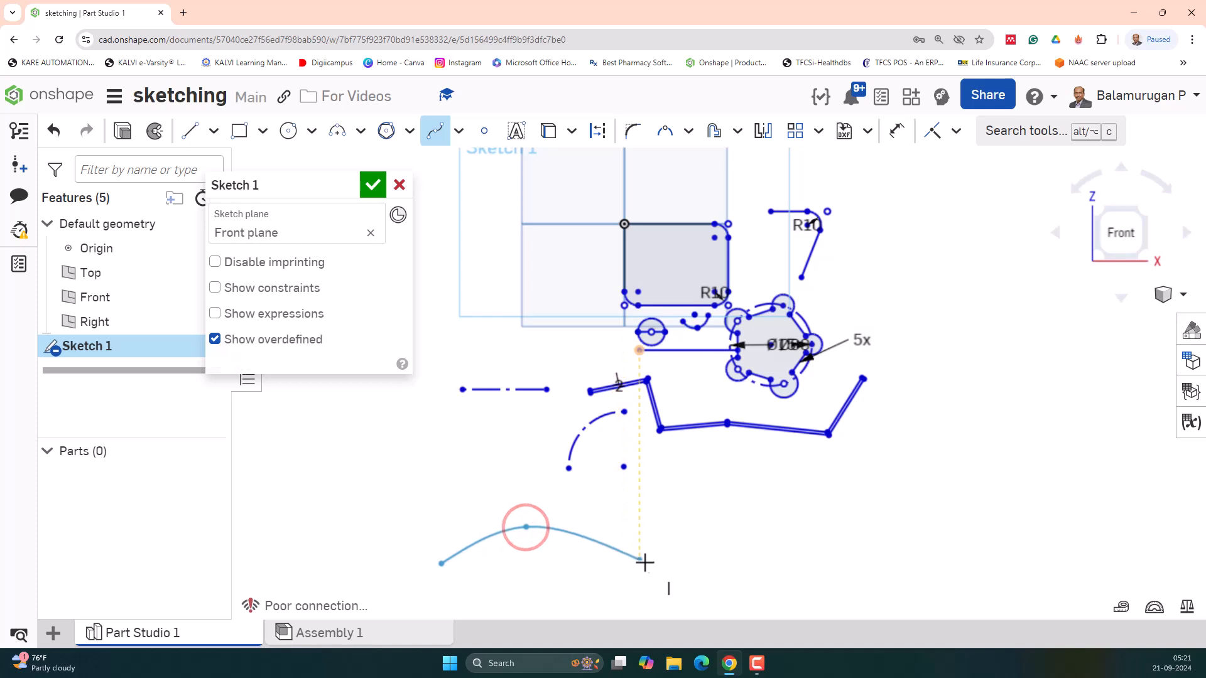
click(650, 563)
click(761, 527)
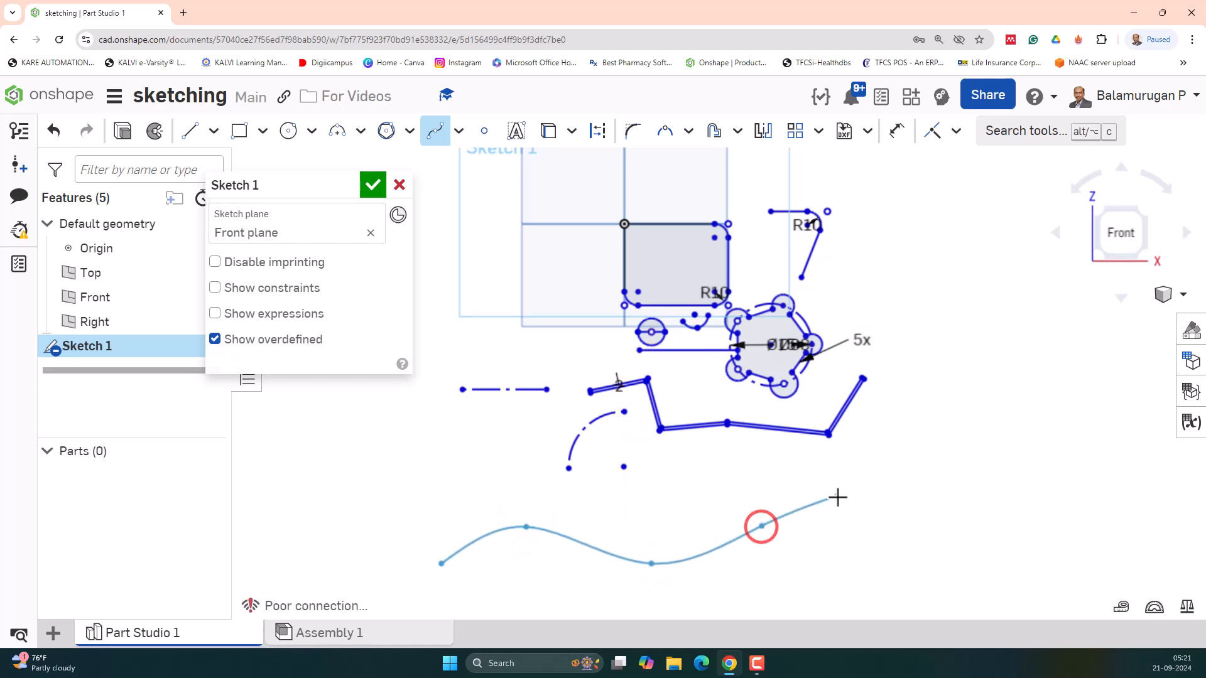
key(Escape)
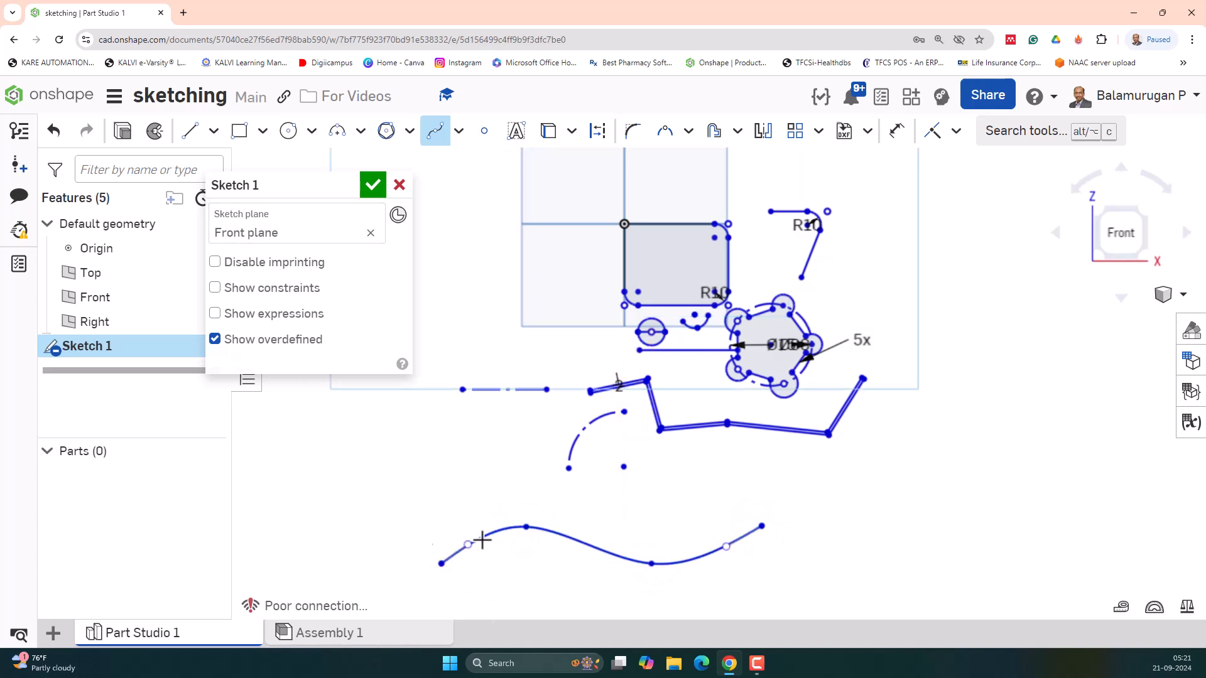
key(Escape)
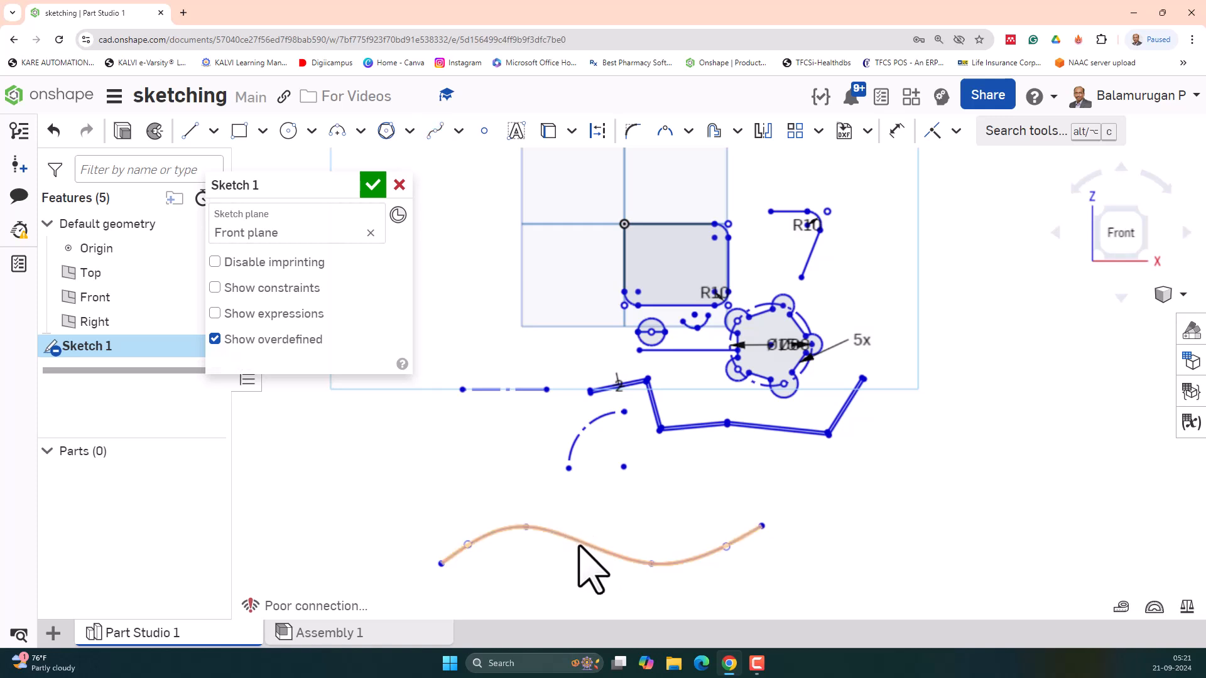
Convert the wavy spline to construction geometry.
click(584, 545)
click(598, 130)
key(q)
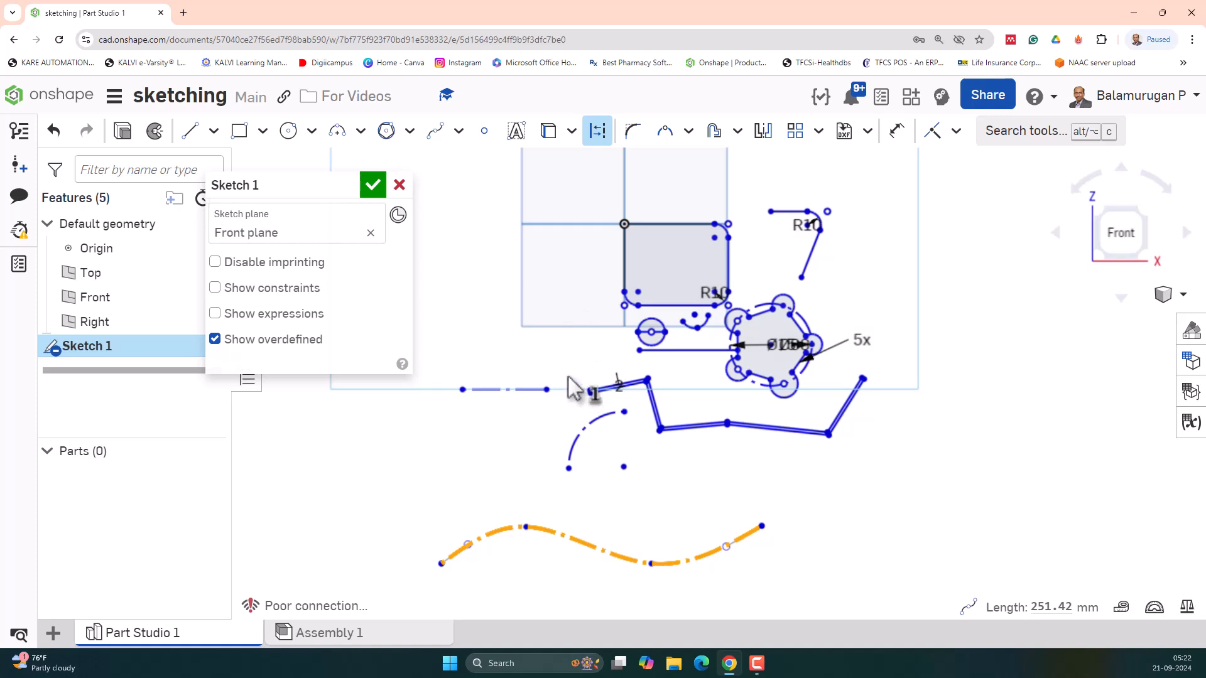
scroll(573, 388, up, 2)
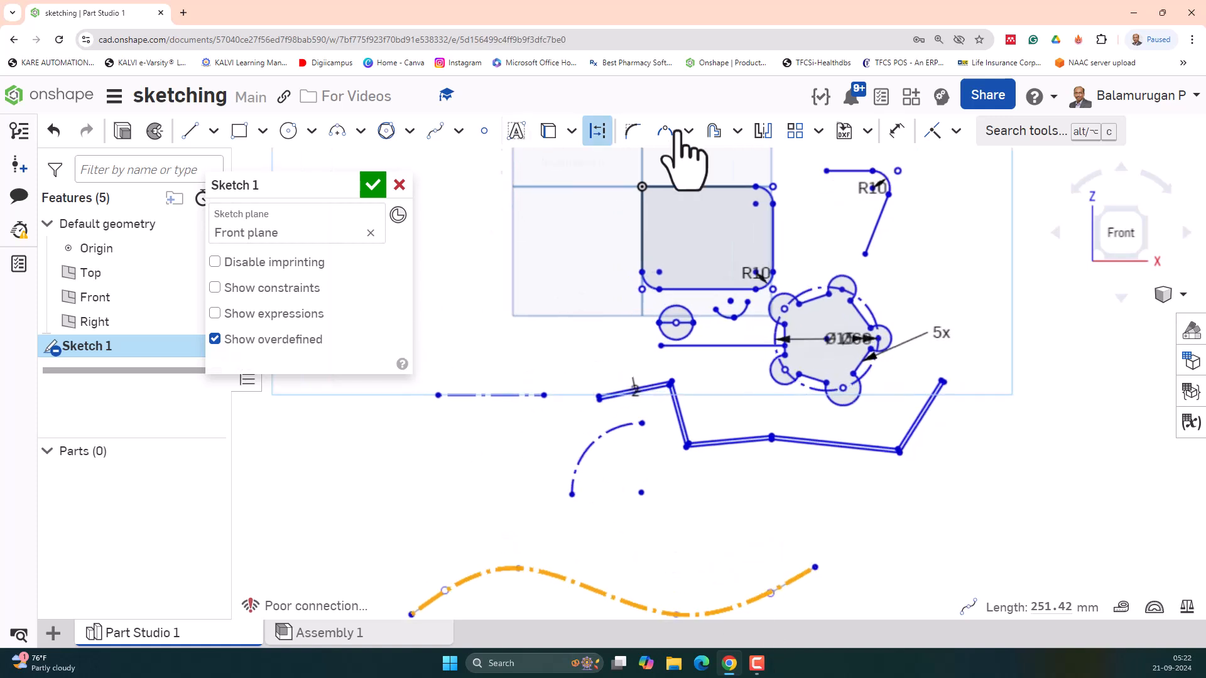
click(738, 130)
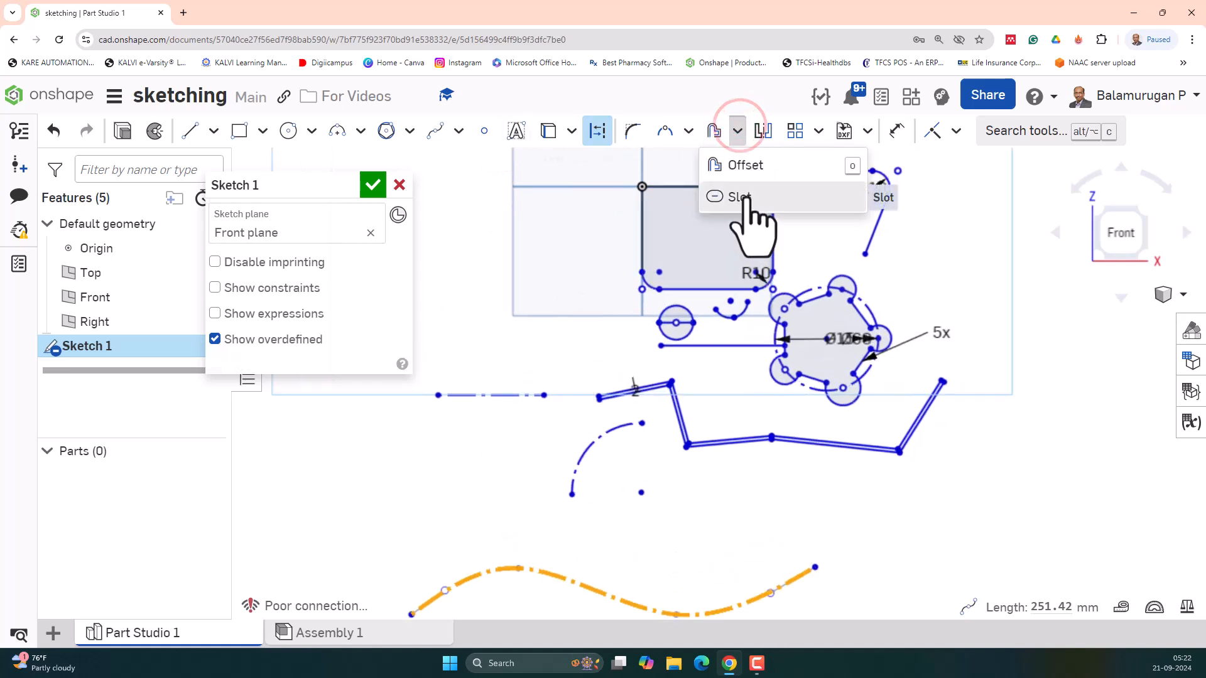
click(743, 197)
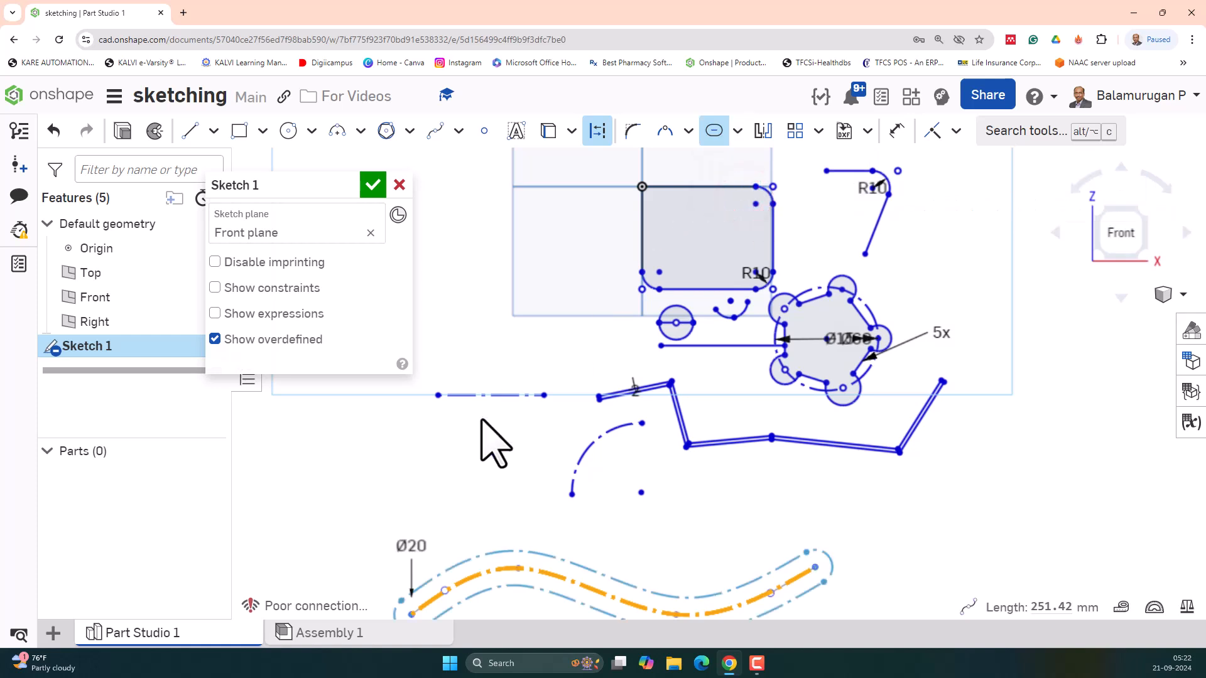
scroll(645, 468, down, 2)
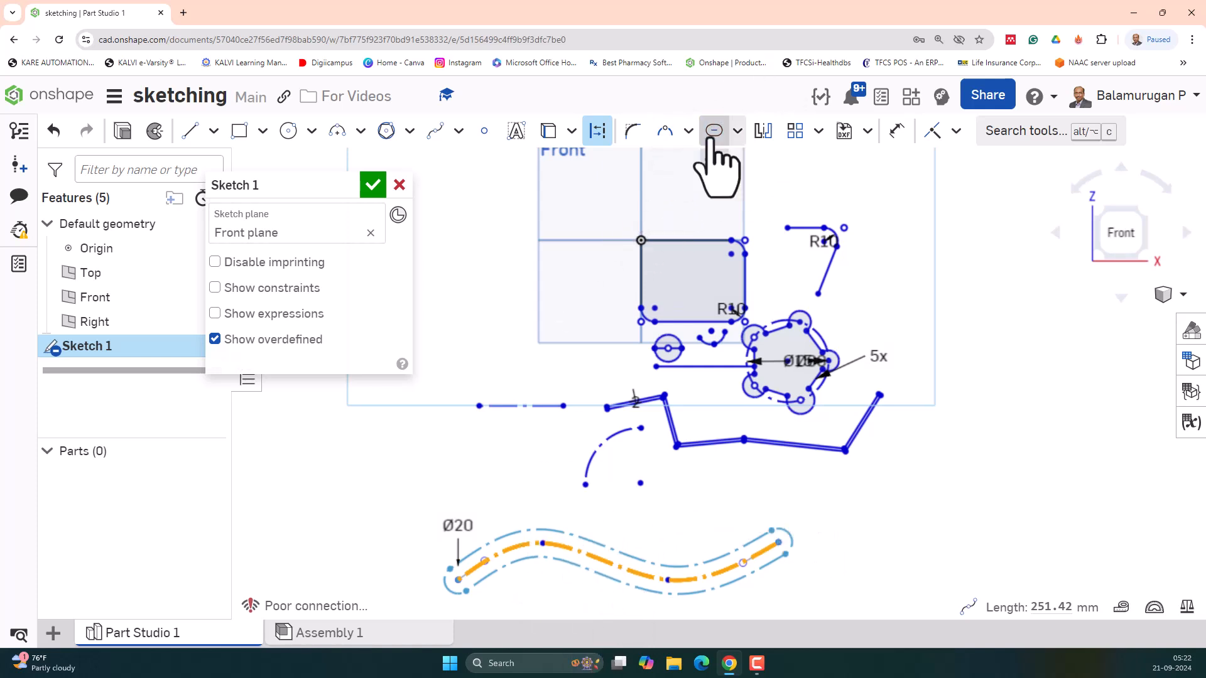
scroll(489, 593, up, 3)
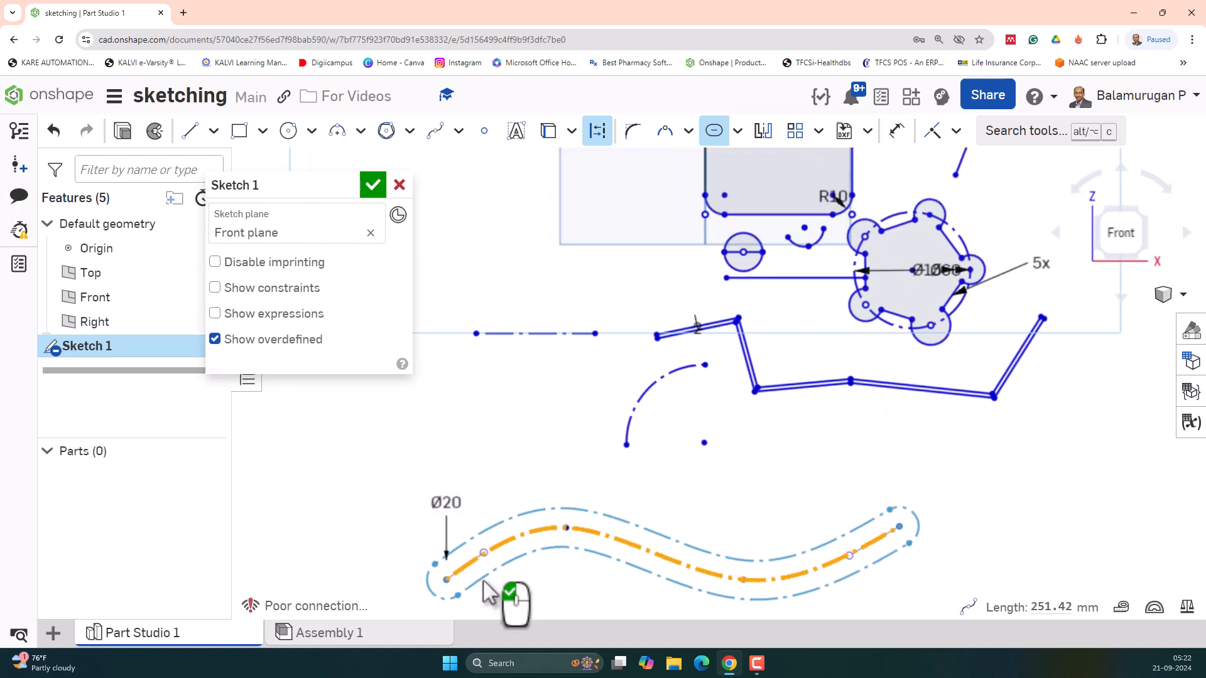
key(Escape)
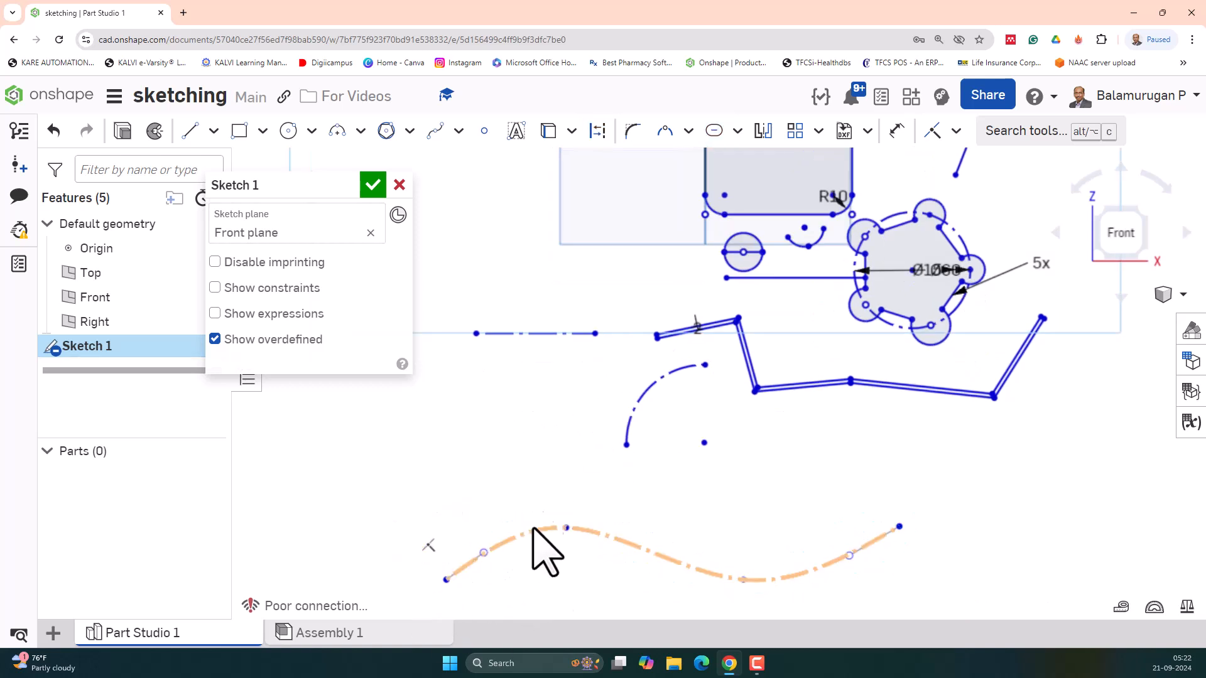
Start a slot along the wavy construction spline and set its width to 10 mm.
click(715, 131)
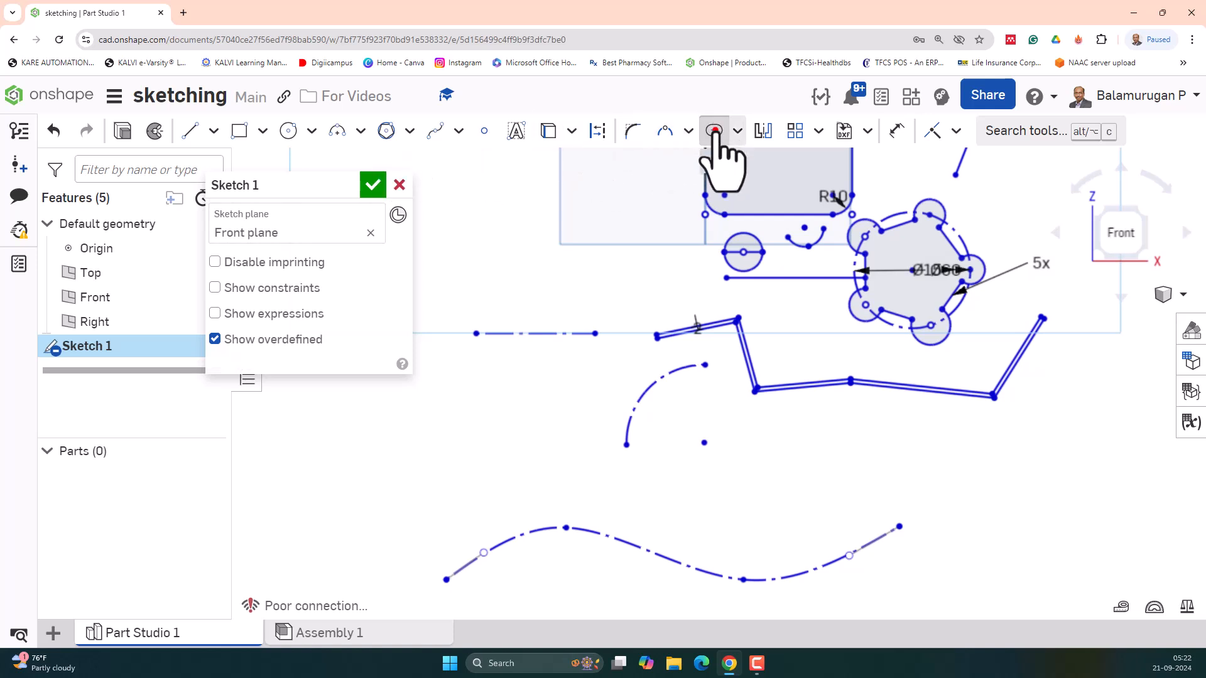
click(529, 534)
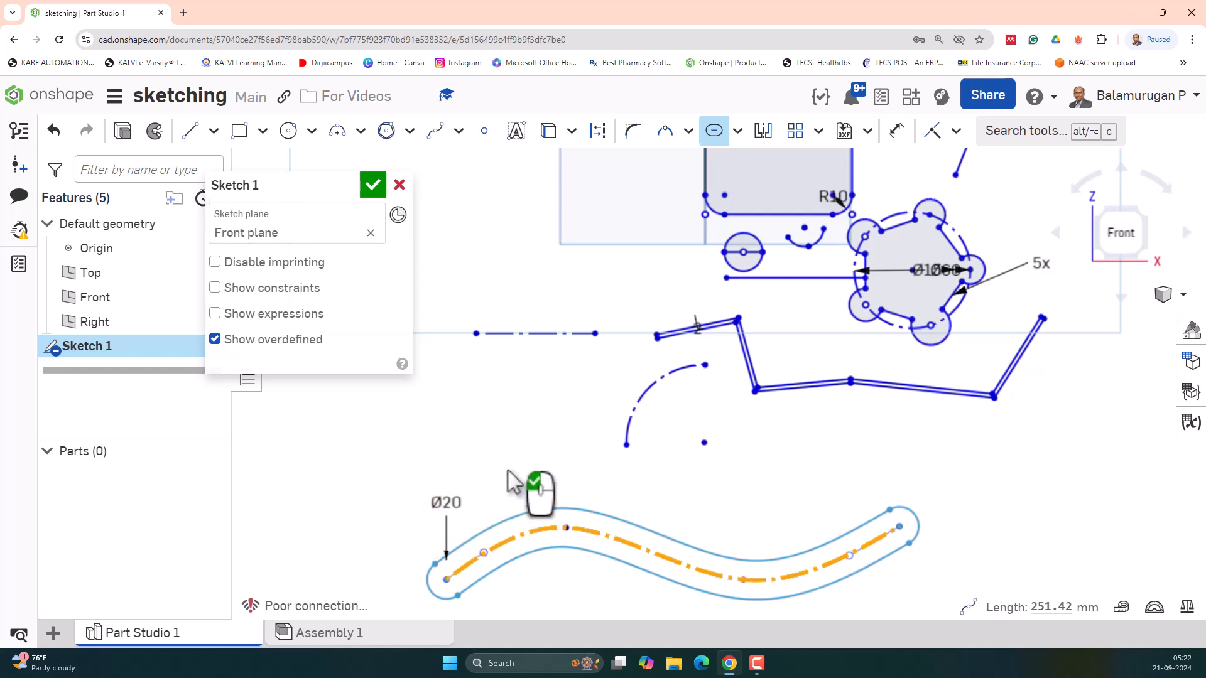
double_click(451, 504)
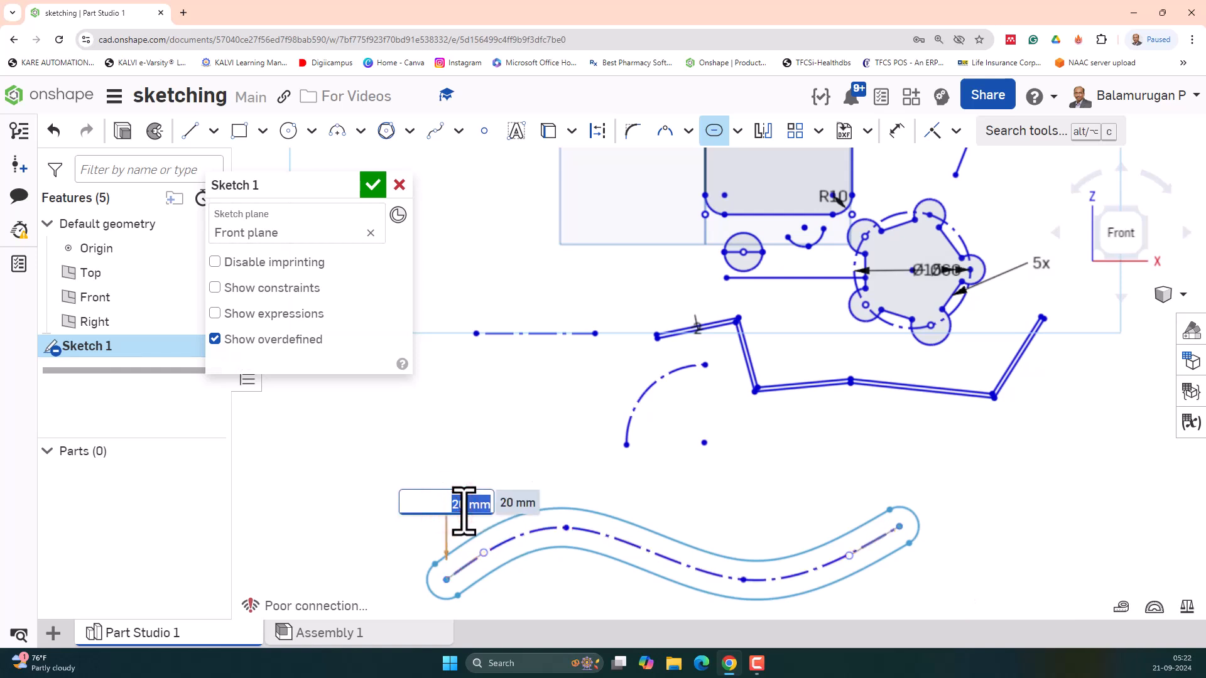
key(Return)
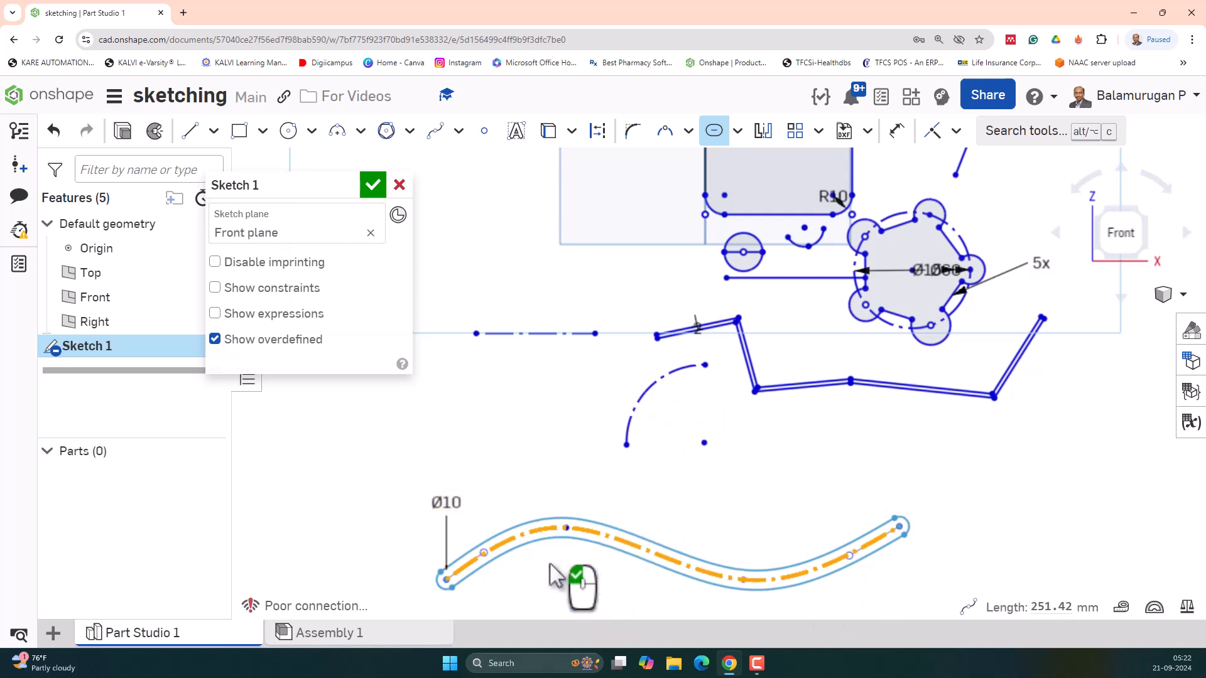
Add the construction arc and the horizontal construction line as further slot centerlines.
click(643, 399)
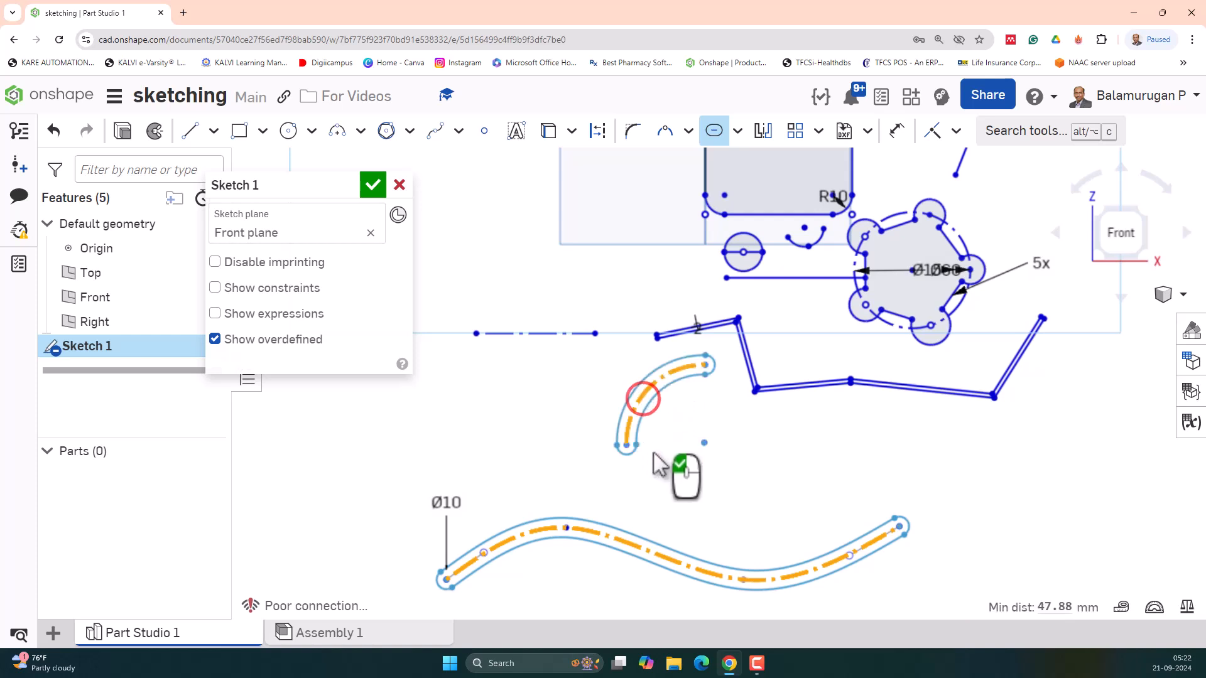
click(476, 446)
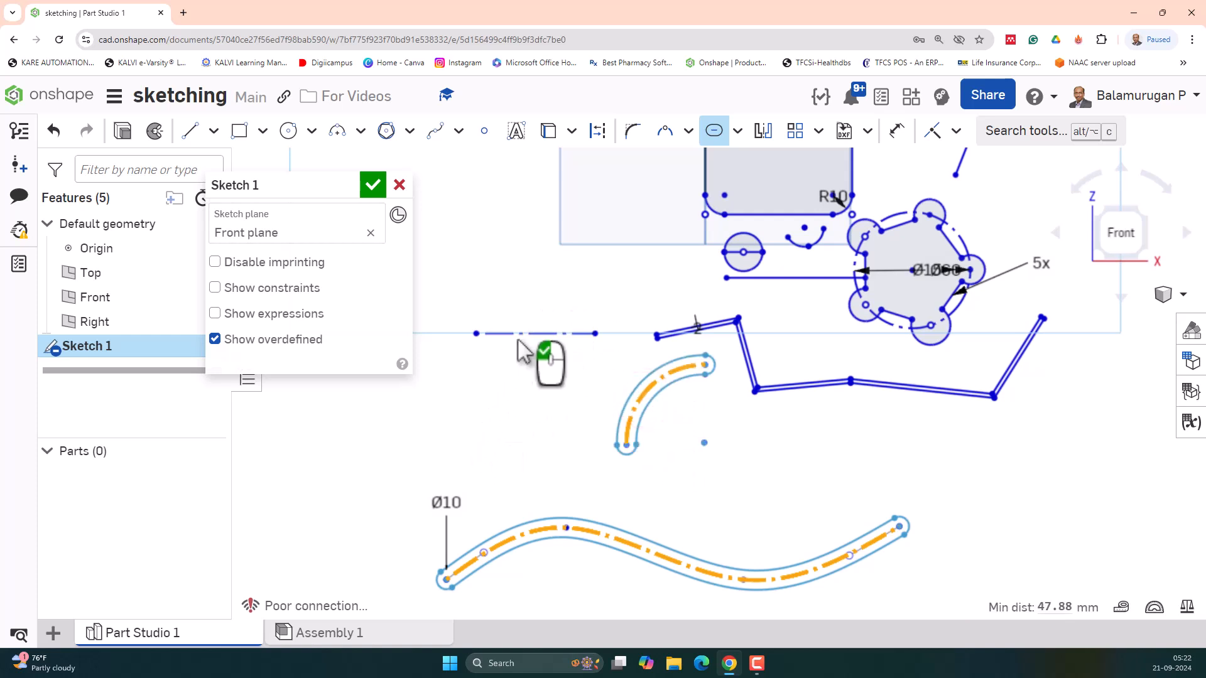
click(538, 324)
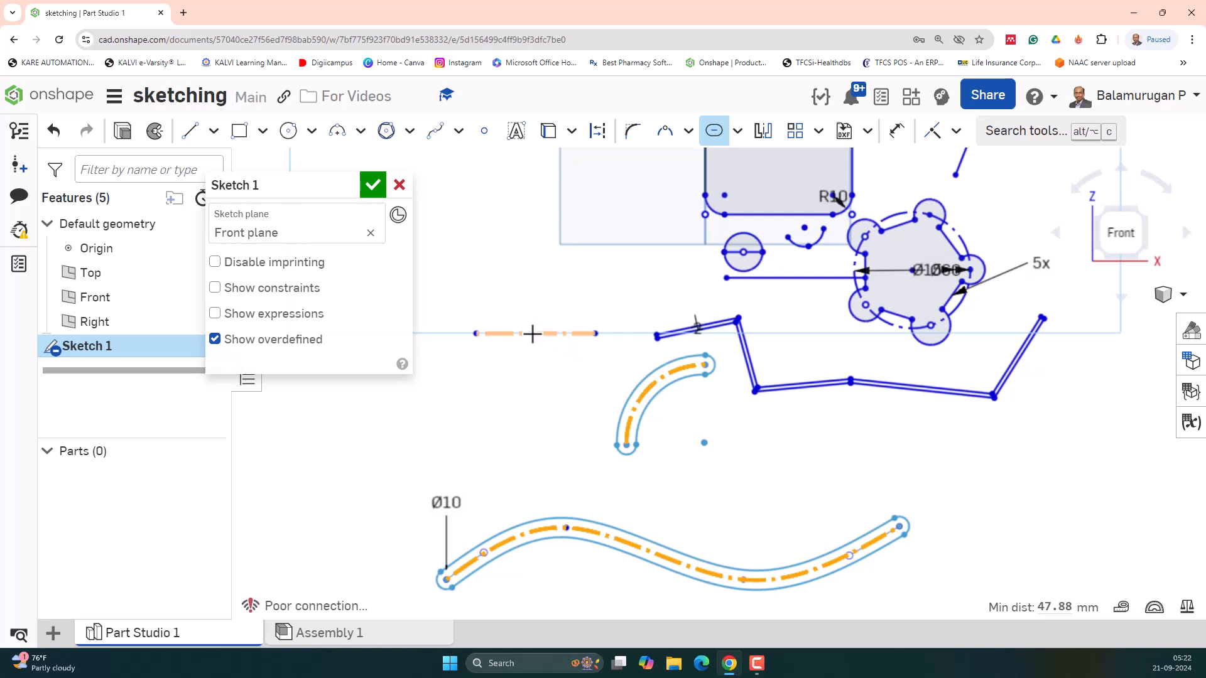
click(532, 334)
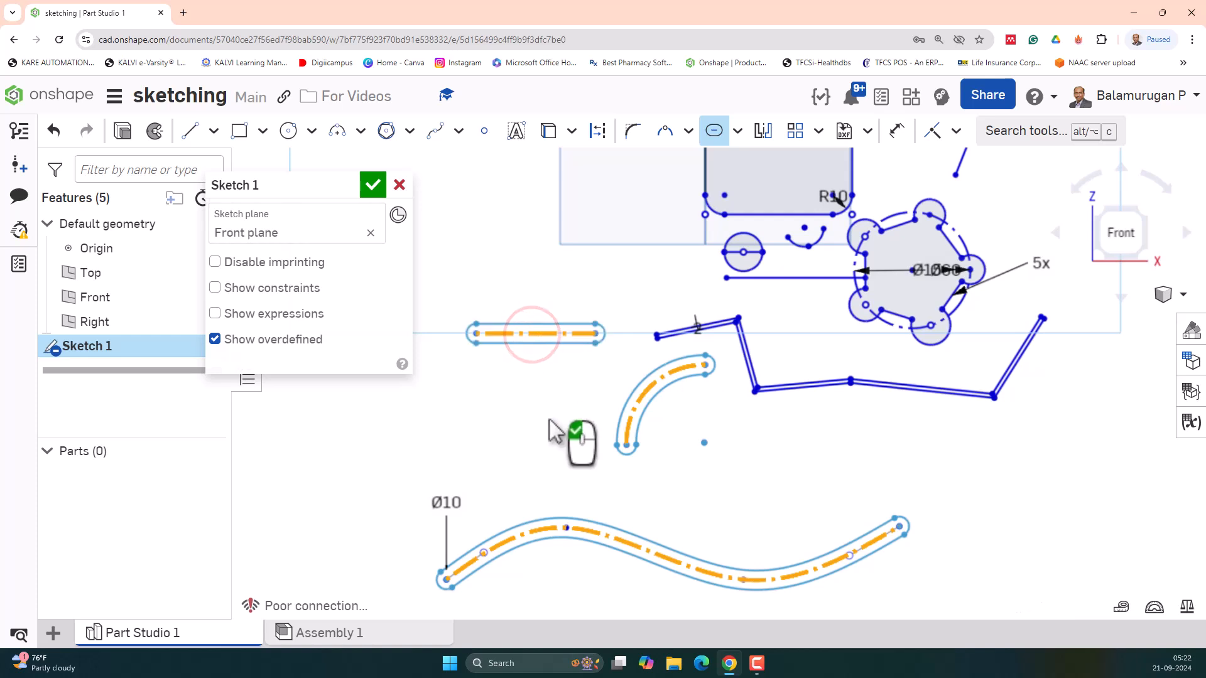
Set the shared slot width to 20 mm and create the slots on the spline, arc and line.
double_click(453, 502)
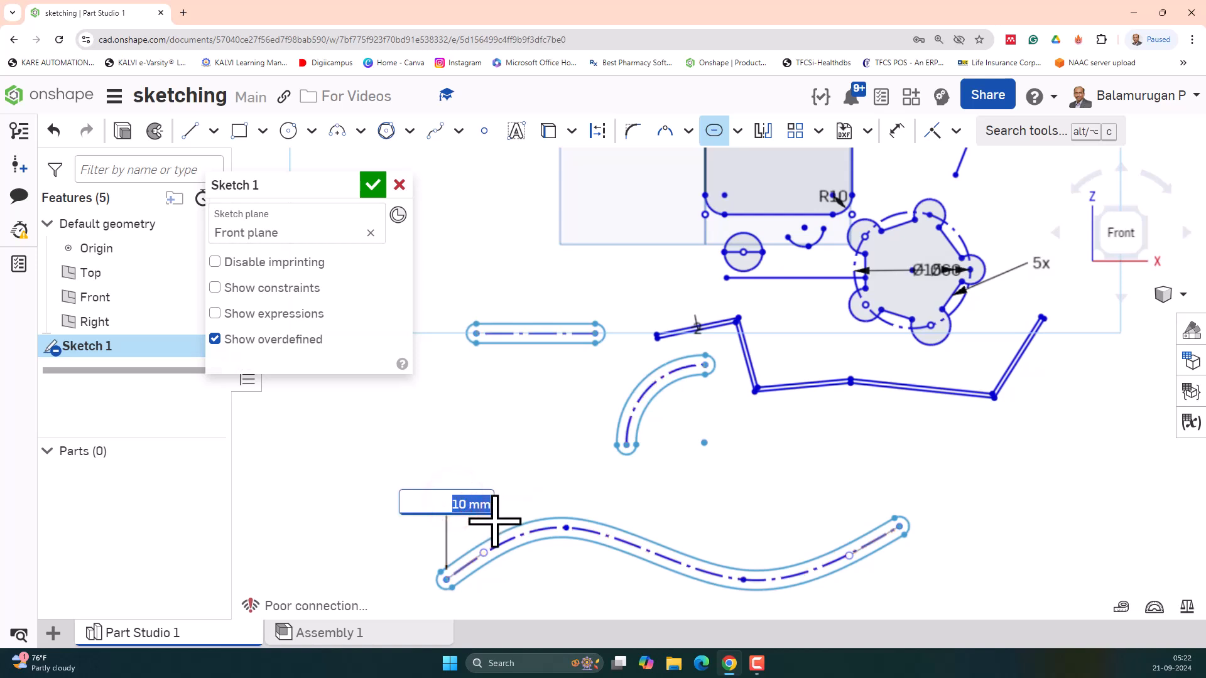
key(Return)
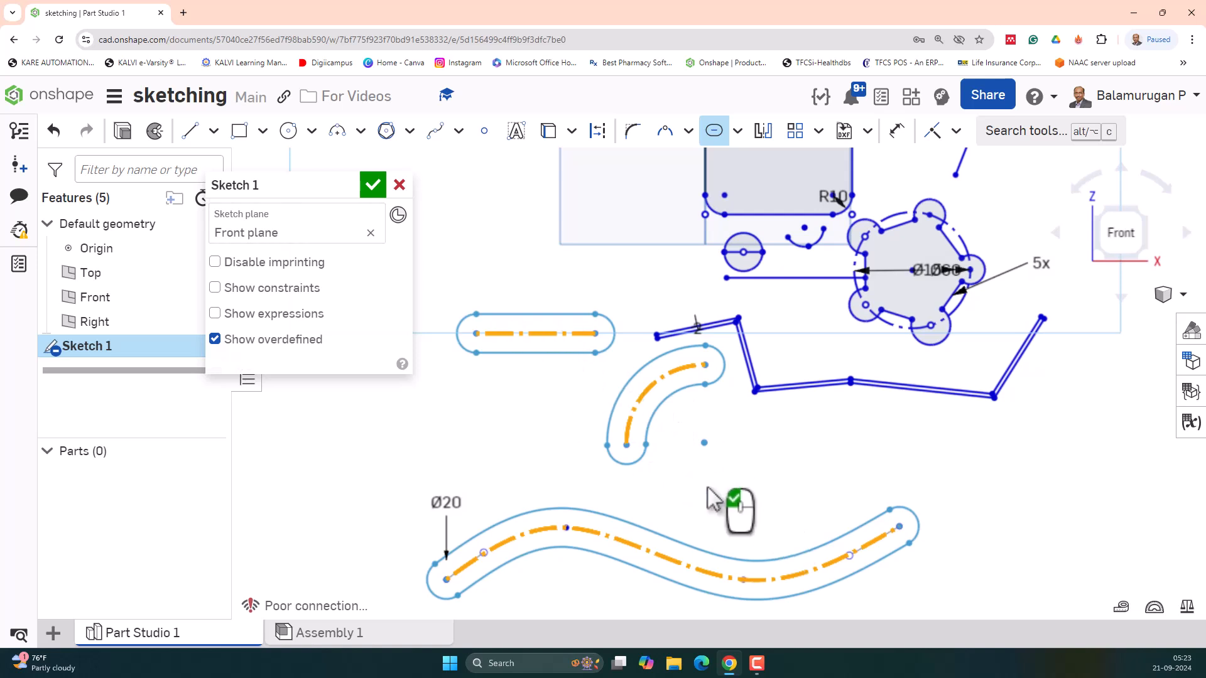
scroll(767, 475, down, 4)
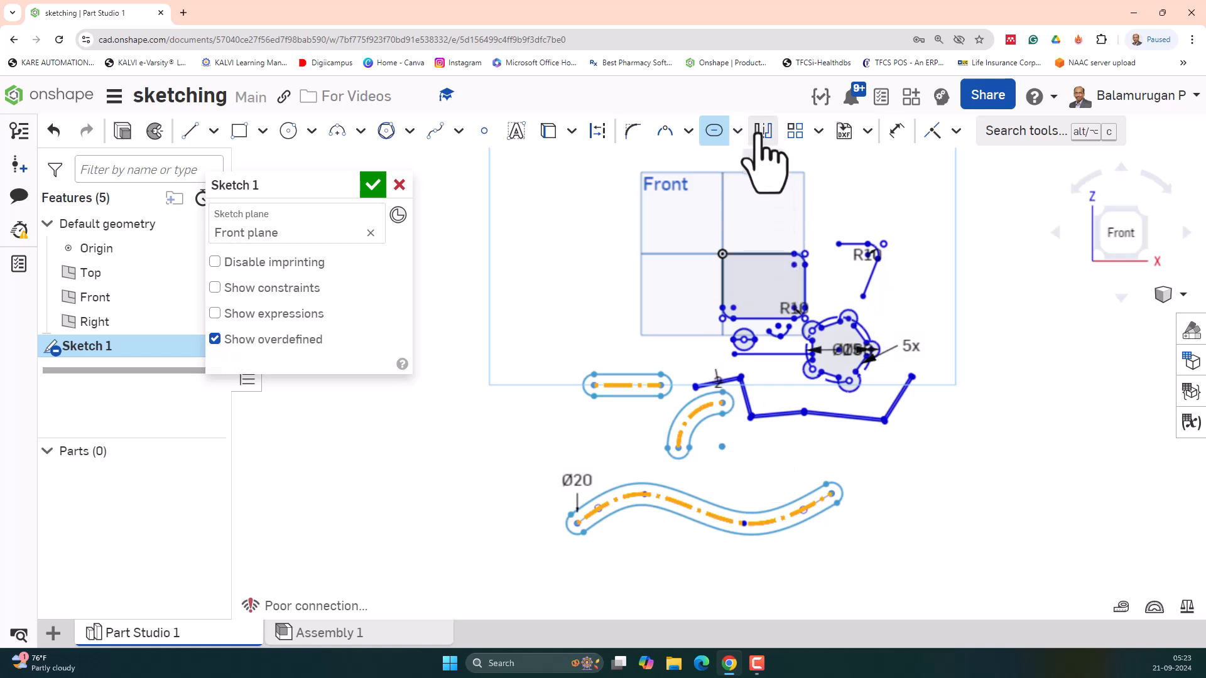
scroll(761, 167, up, 1)
scroll(761, 168, down, 2)
scroll(764, 176, up, 4)
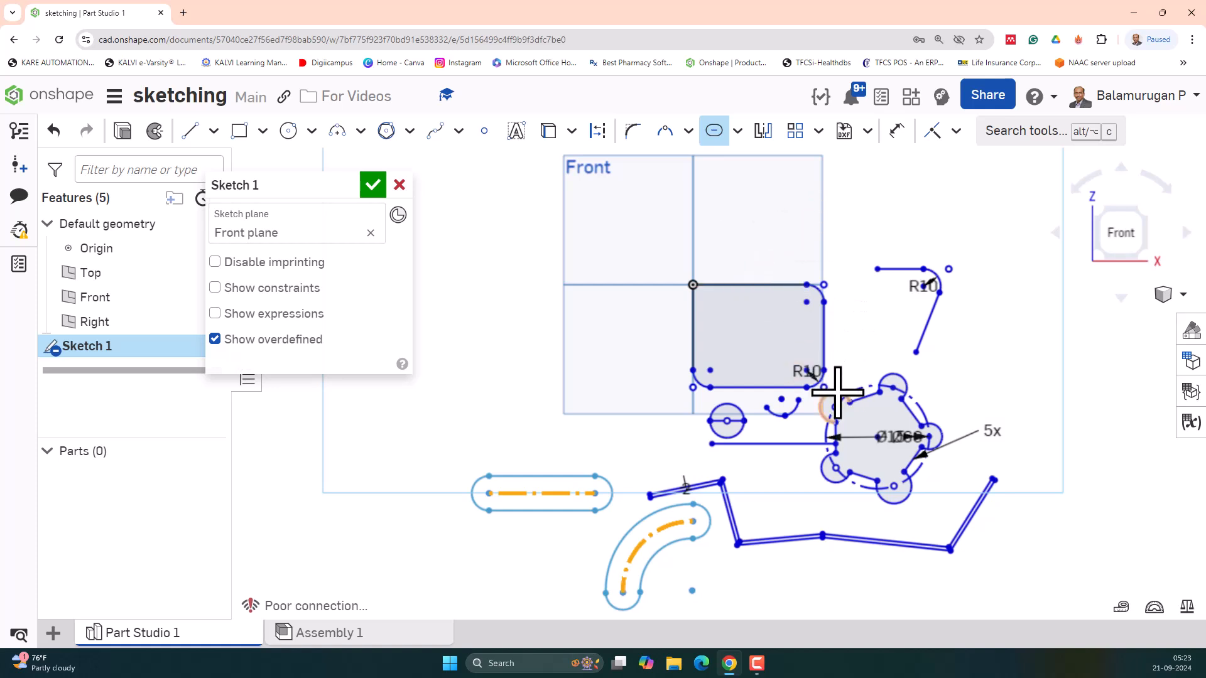
scroll(838, 395, up, 4)
click(858, 325)
scroll(832, 375, down, 2)
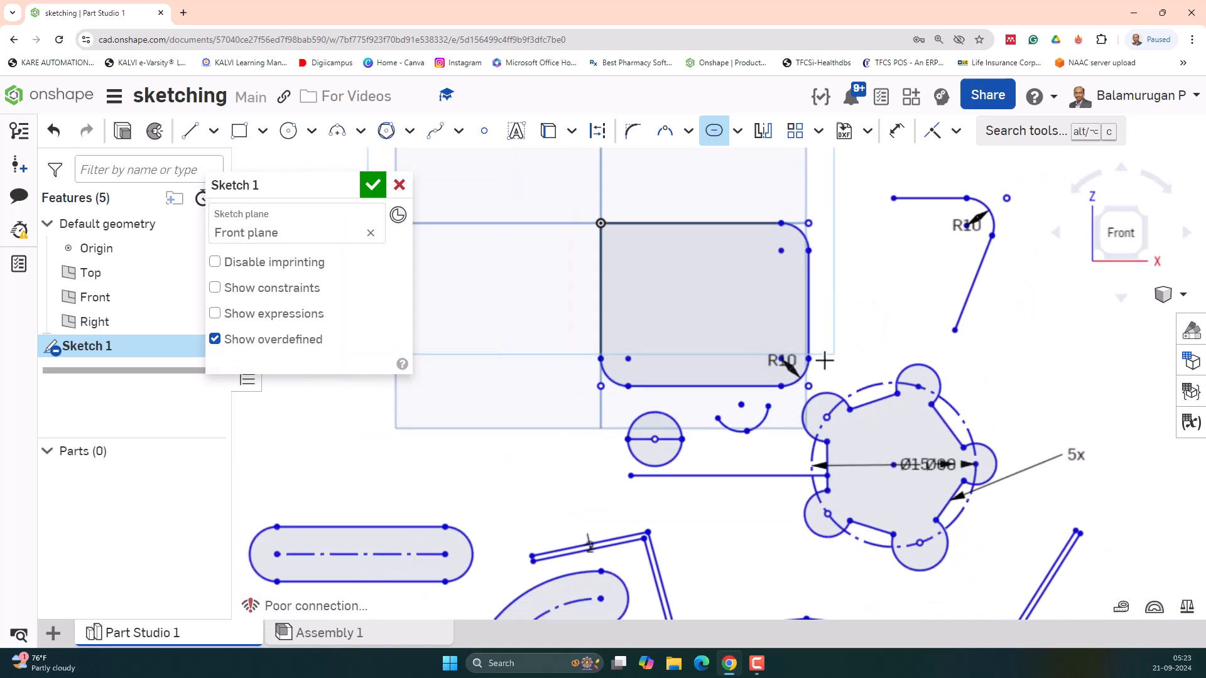
Draw a vertical line about 289 mm long in the empty area to the left of the existing sketch geometry.
scroll(869, 350, down, 7)
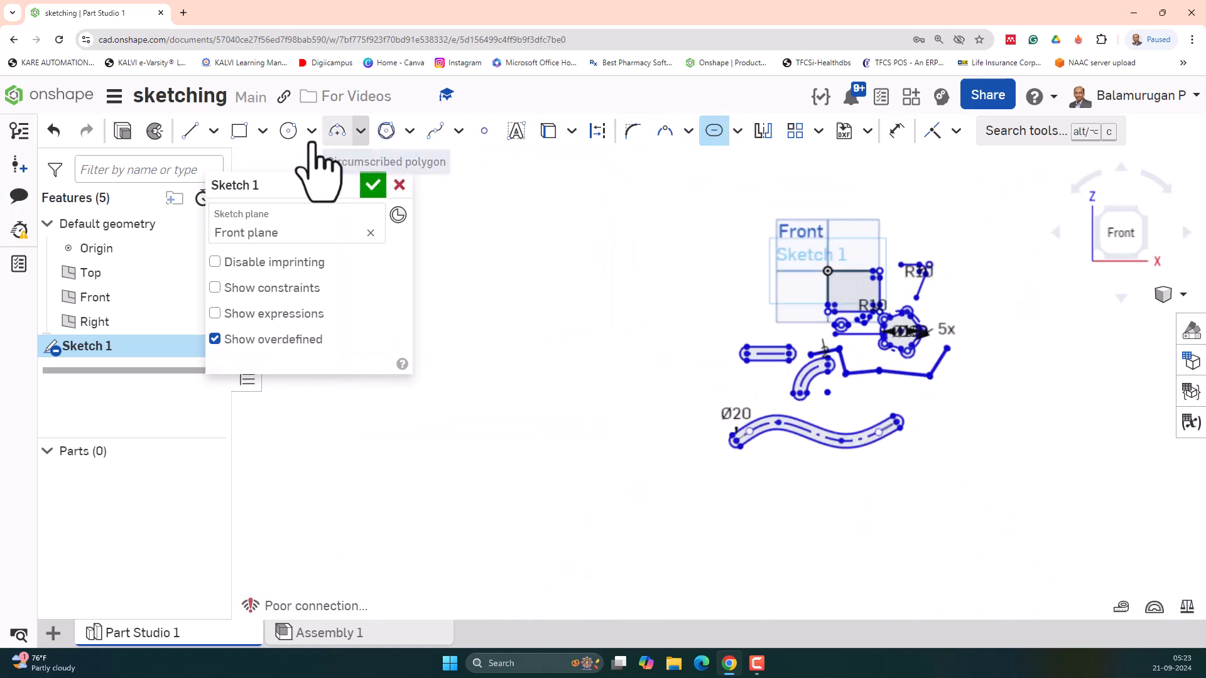
click(460, 131)
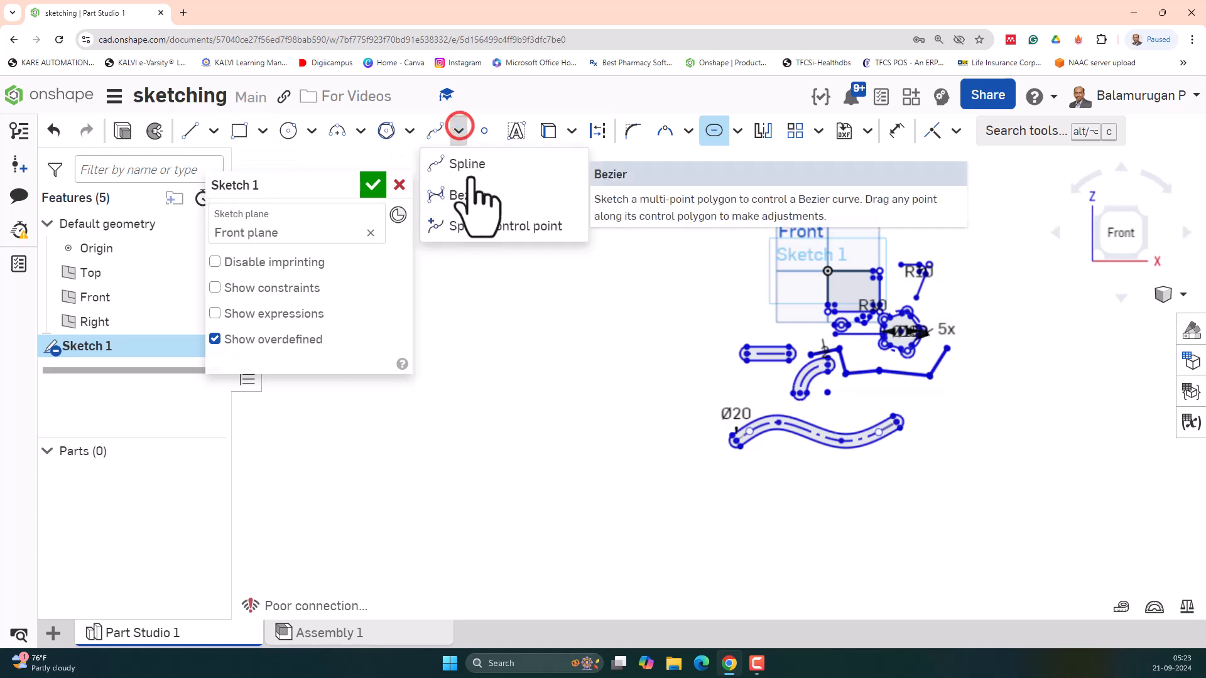
click(471, 165)
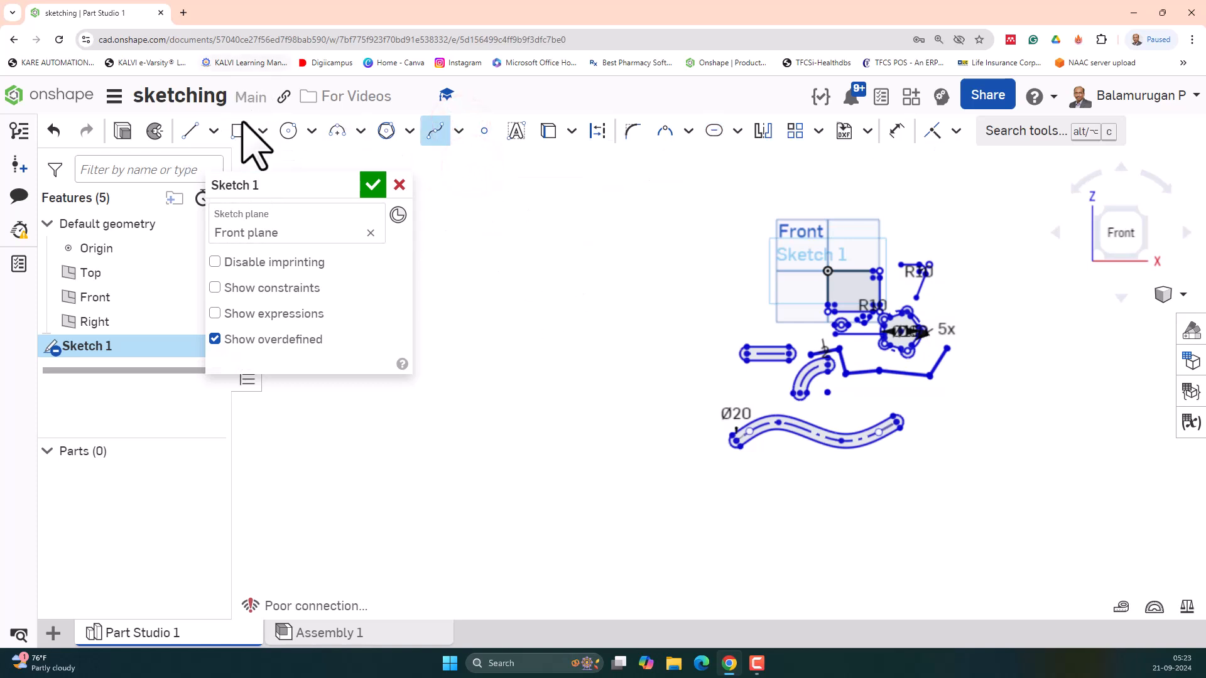
click(188, 131)
click(601, 262)
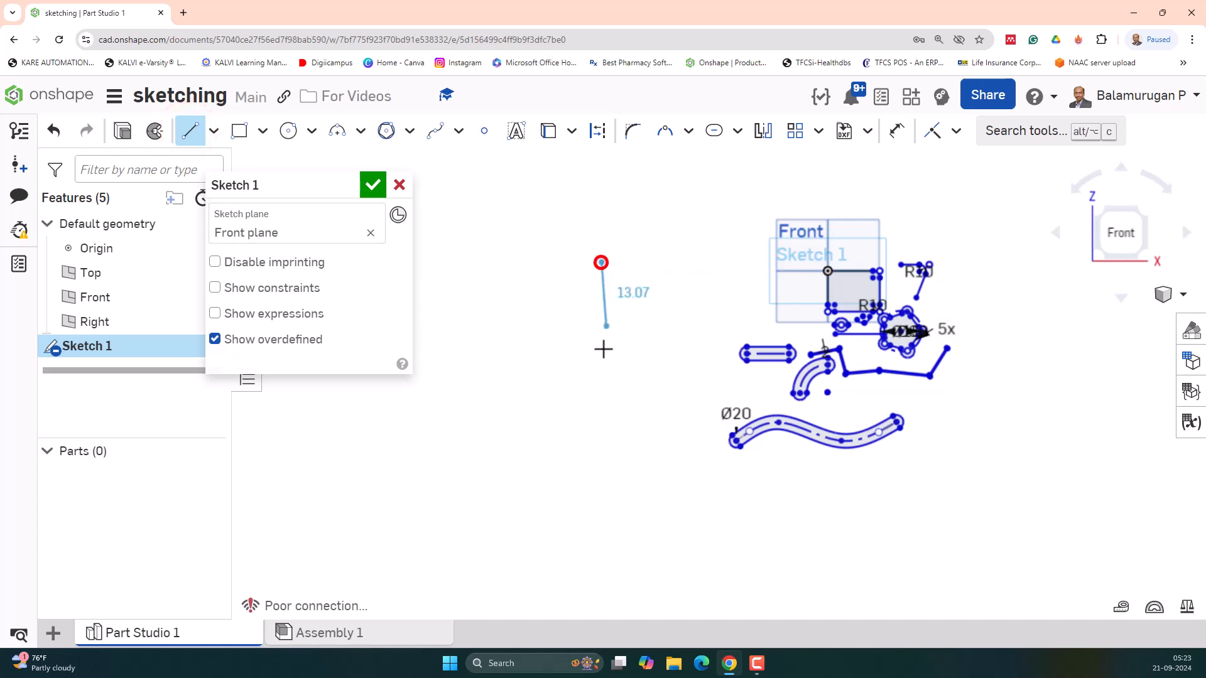
click(601, 460)
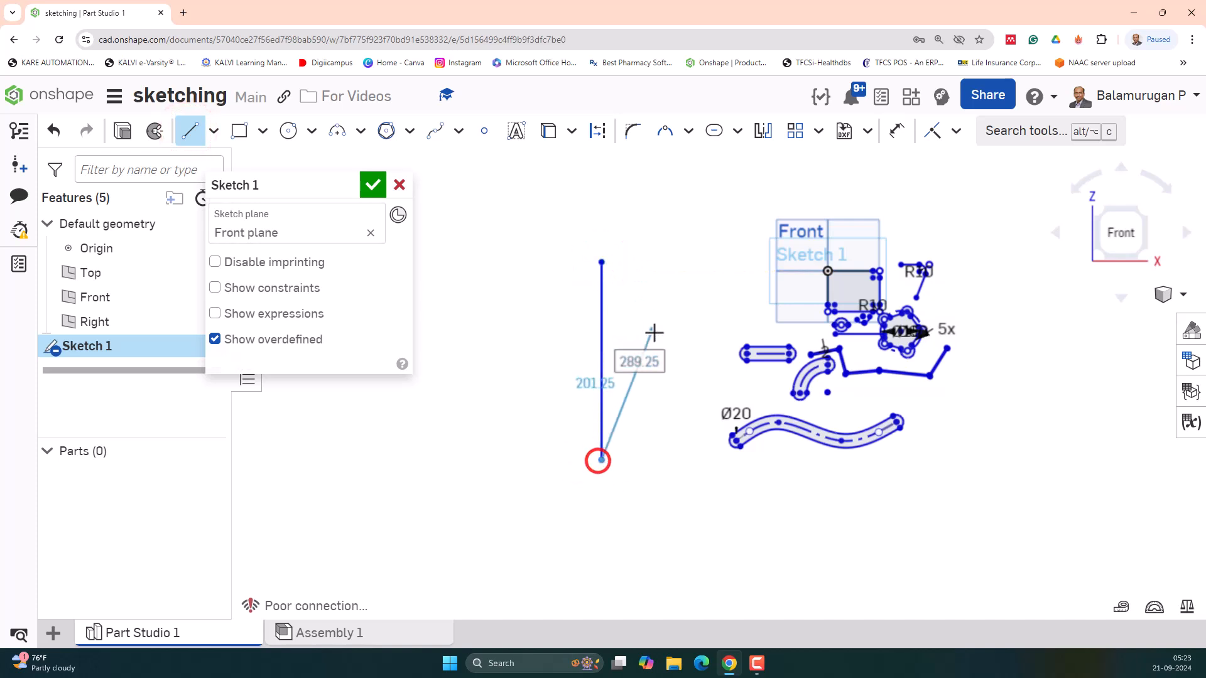
key(Escape)
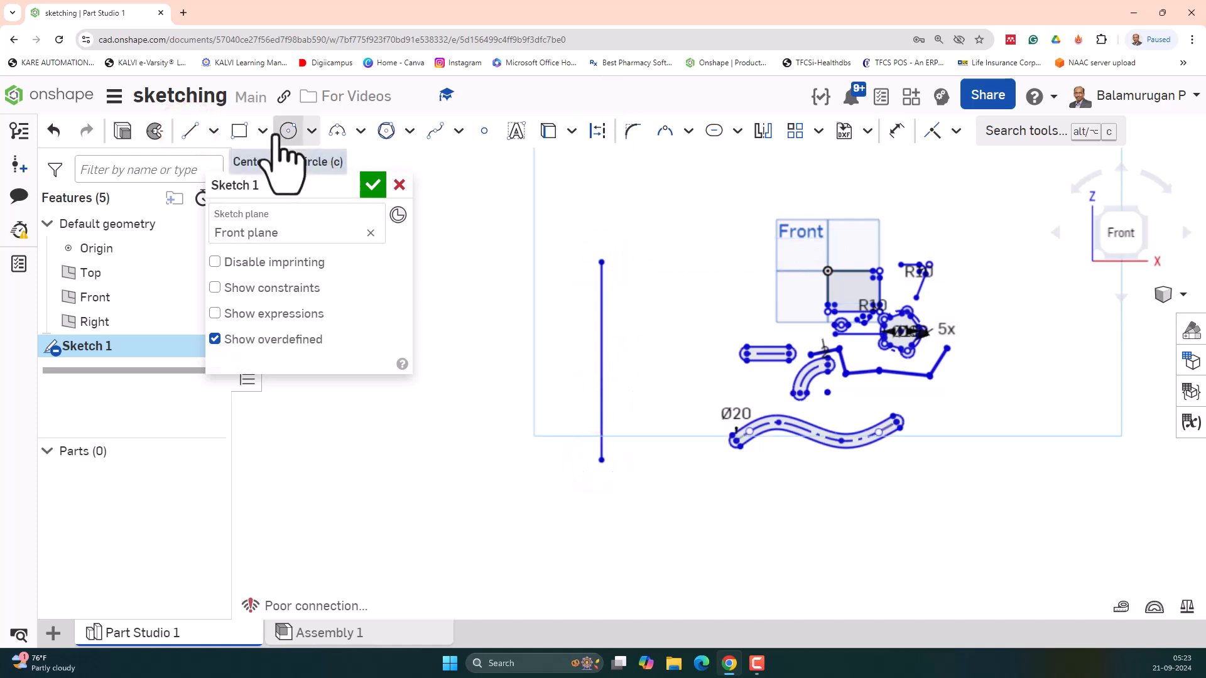
Draw a four-point spline bulging left from the vertical line's upper endpoint to its lower endpoint, forming half a heart.
click(438, 130)
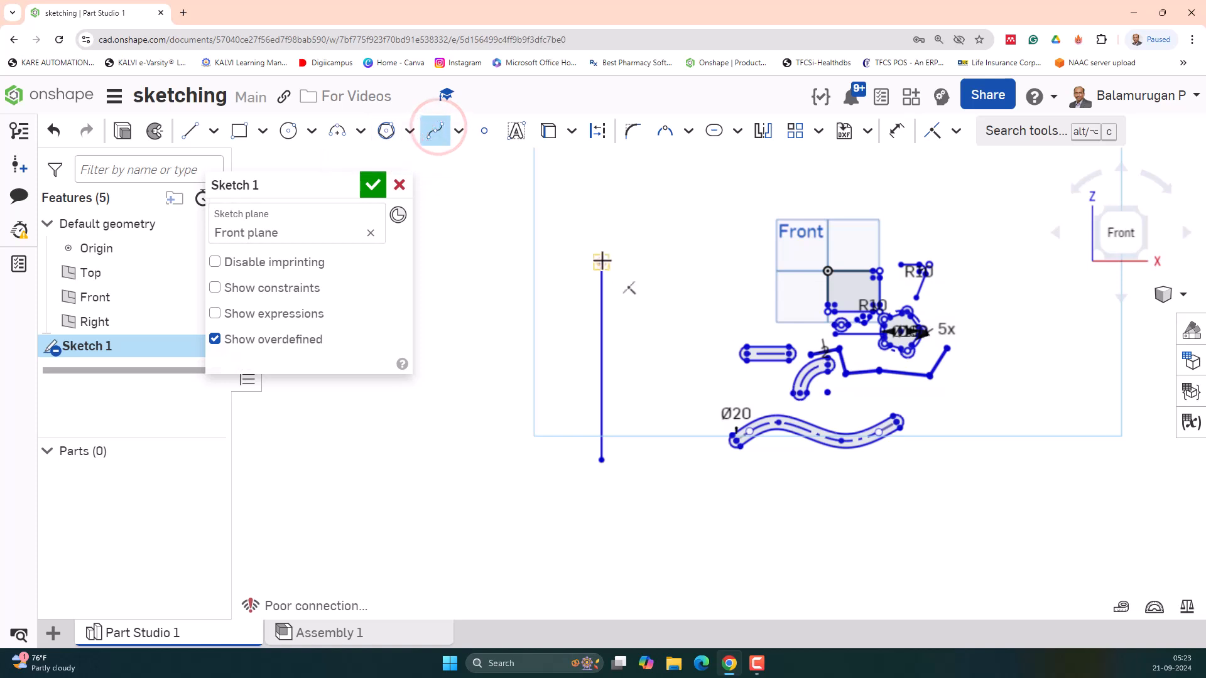
click(502, 247)
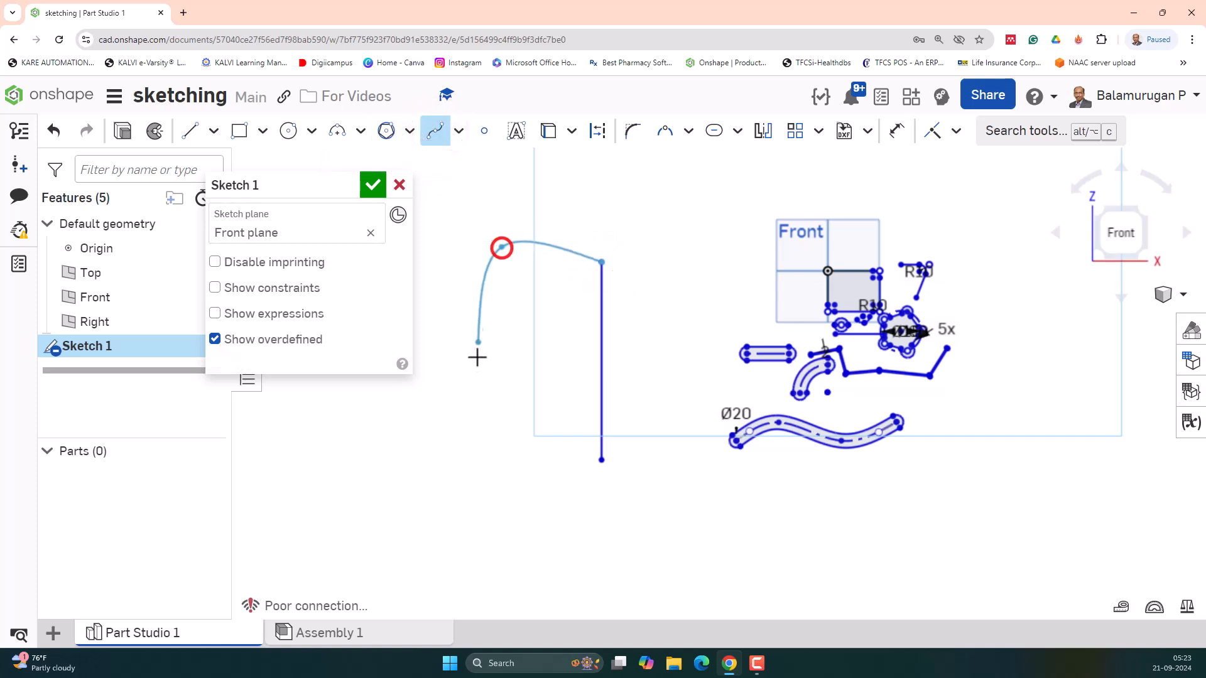
click(495, 388)
click(600, 460)
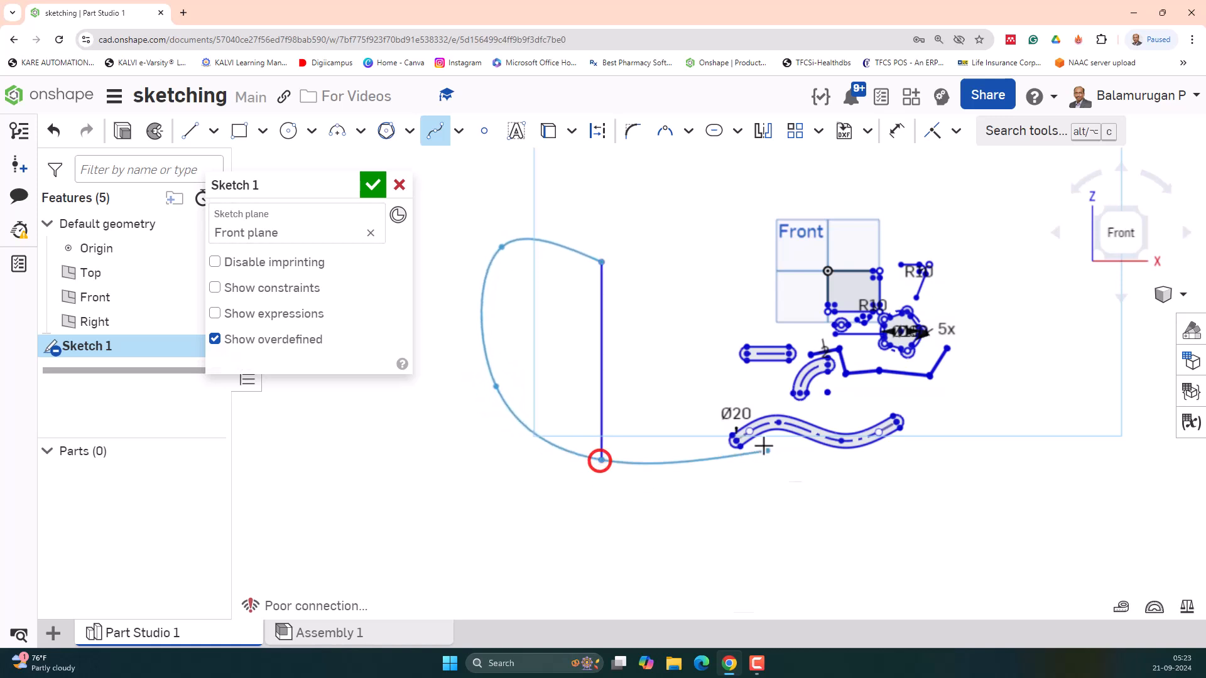
key(Escape)
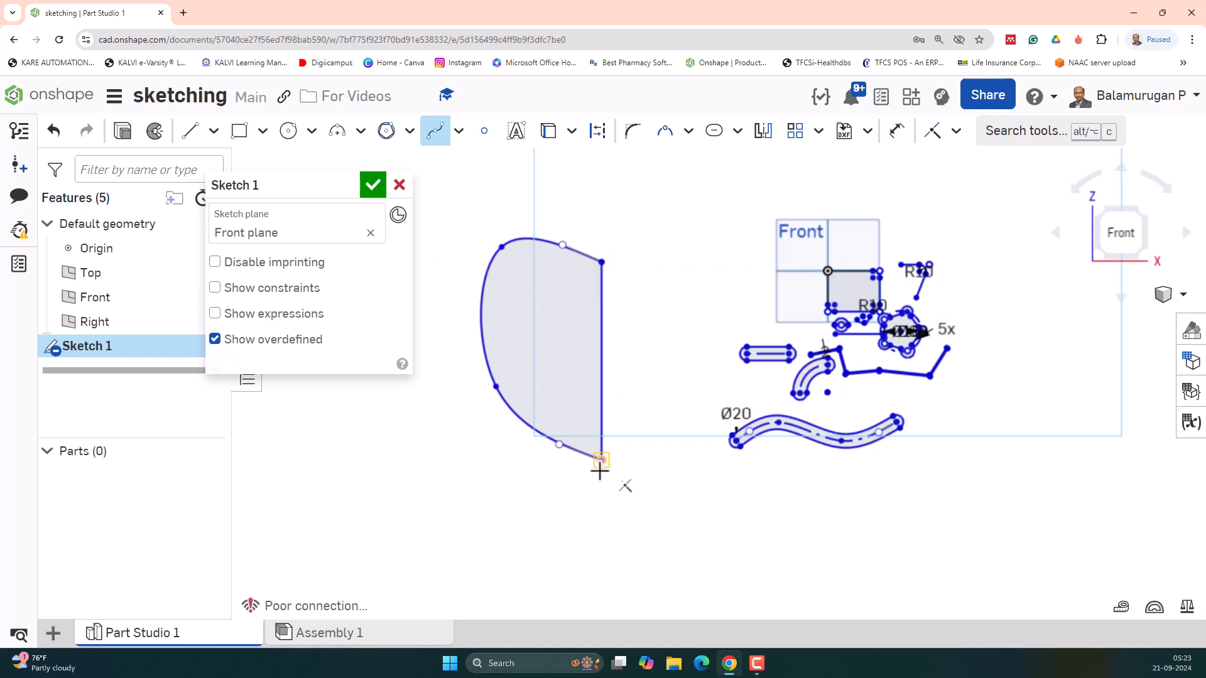
Mirror the half-heart spline about the vertical line.
click(765, 130)
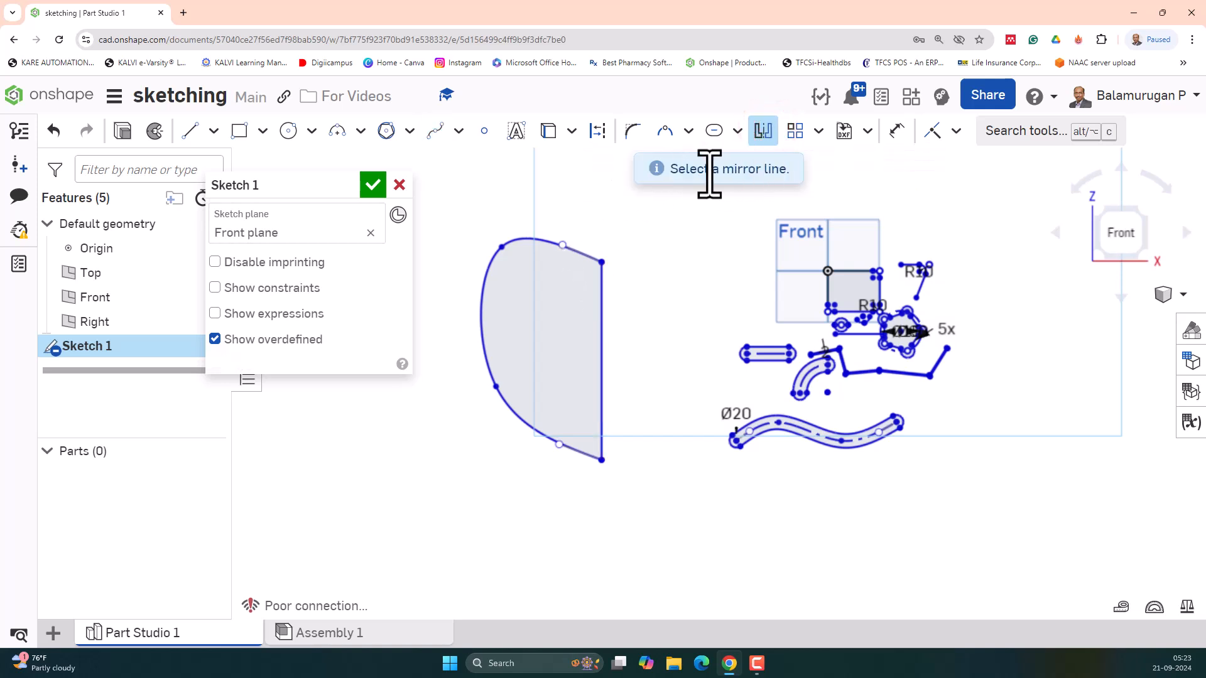
click(603, 347)
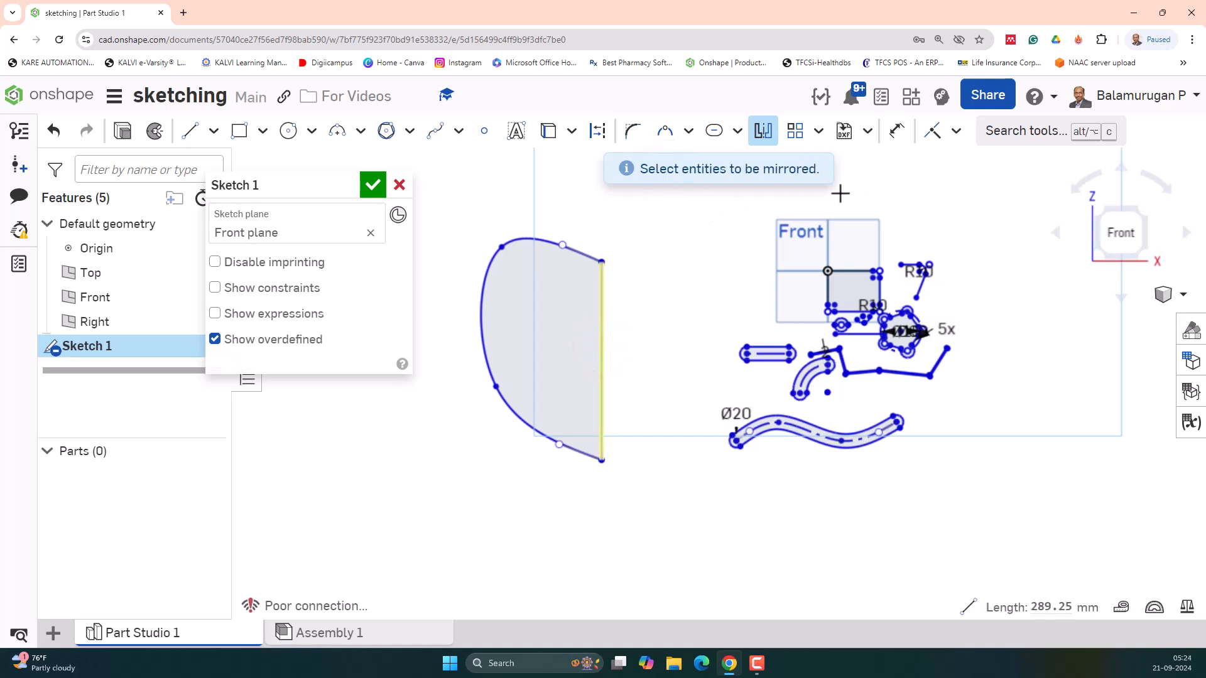
click(537, 242)
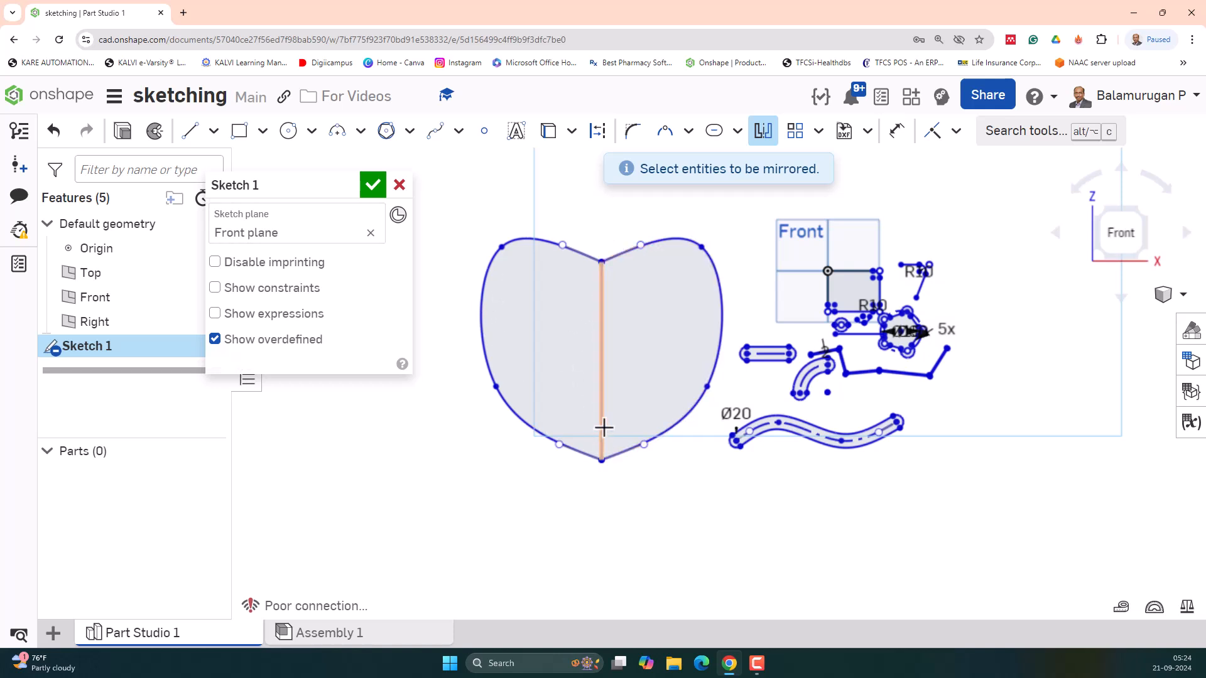
key(Escape)
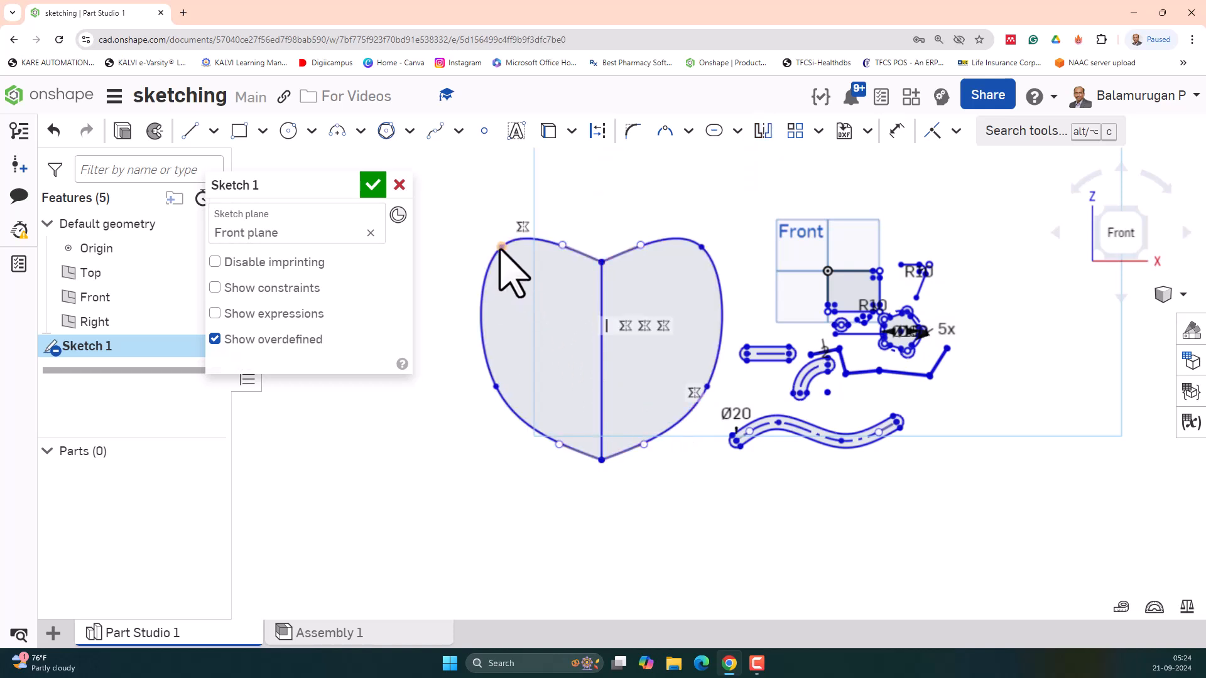
Reshape the mirrored heart by moving the left spline's upper point slightly down and its lower point inward.
drag(501, 246, 506, 274)
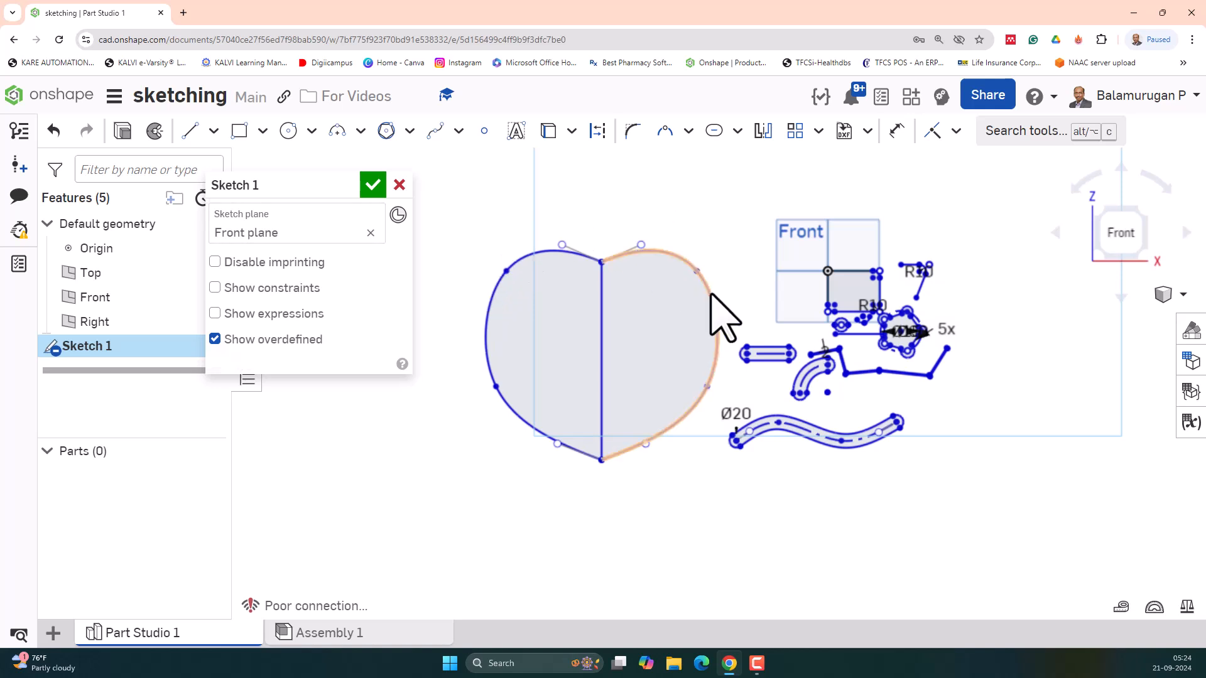
mouse_move(497, 386)
mouse_down()
mouse_move(528, 376)
mouse_move(508, 387)
mouse_up()
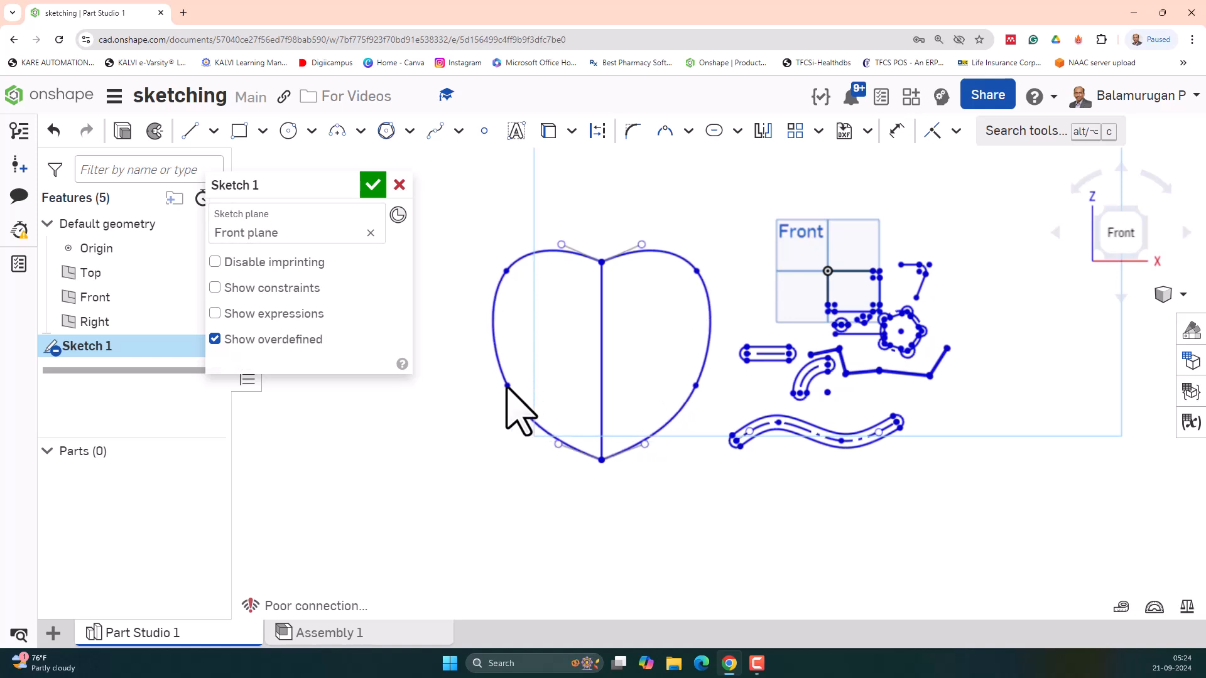
drag(508, 385, 513, 386)
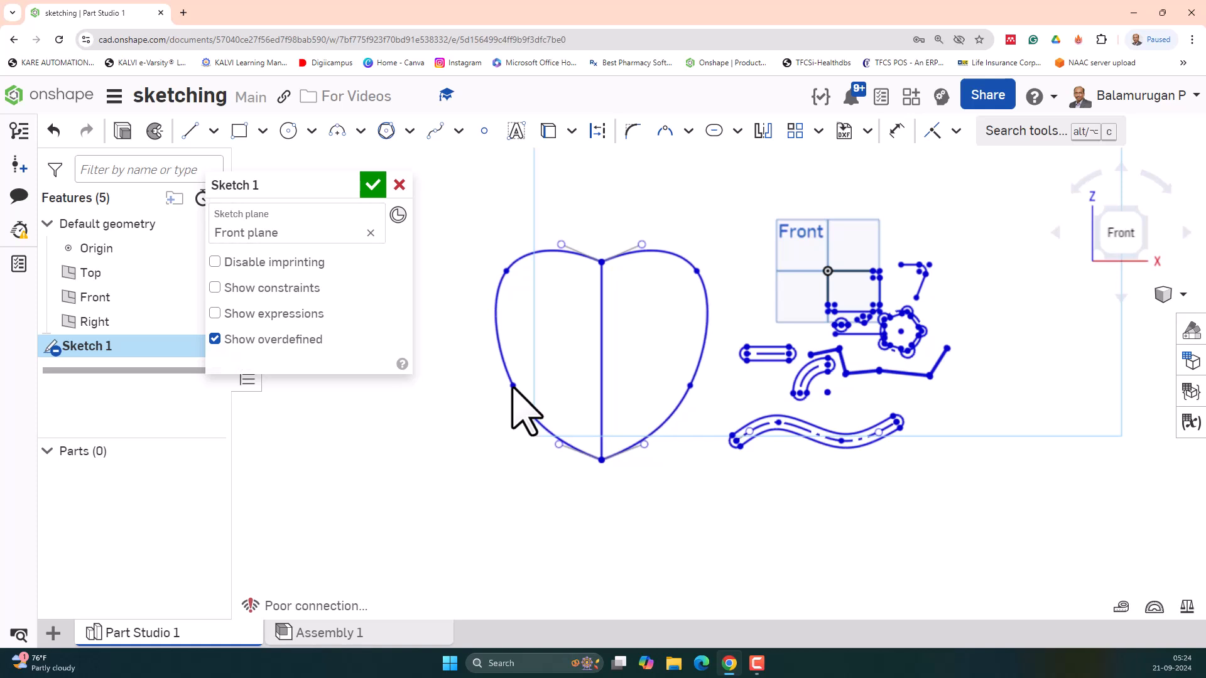